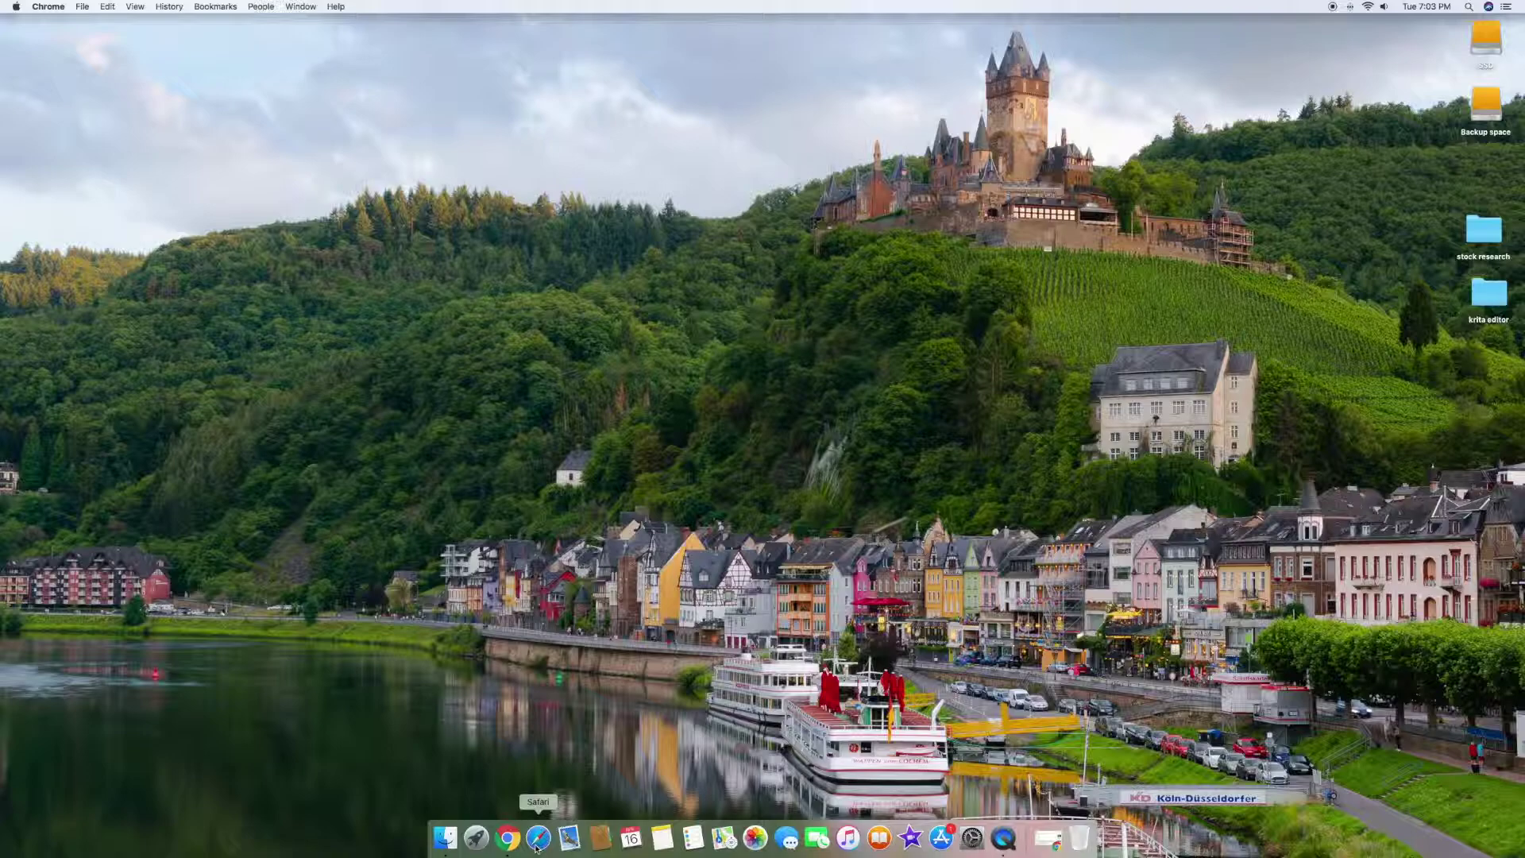
Switch to Chrome and look over the Krita Wikipedia article, including the enlarged 2014 team photo.
left_click(508, 840)
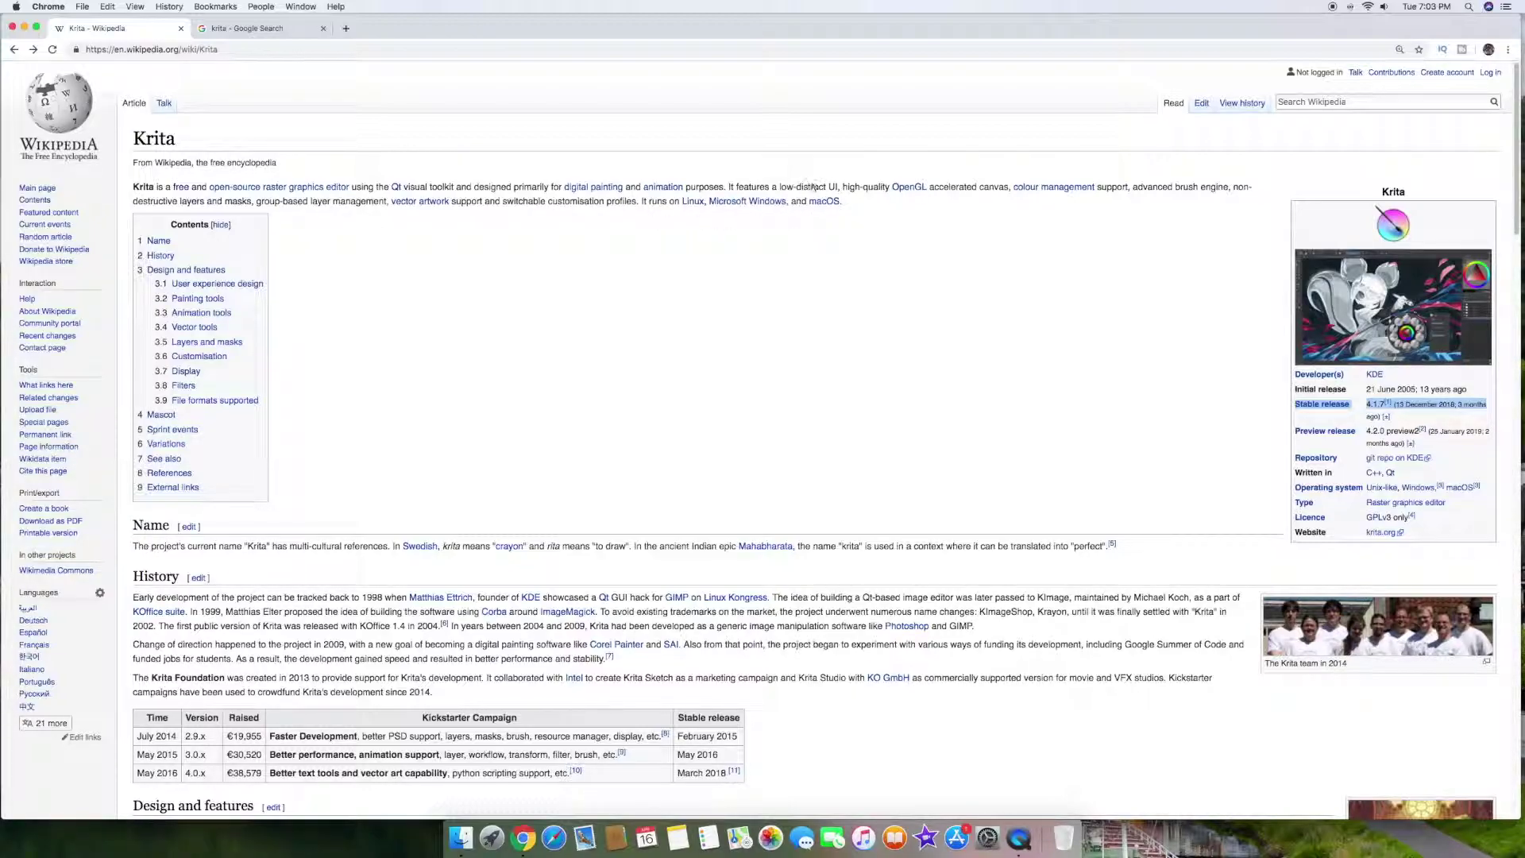
mouse_move(725, 208)
scroll(745, 423, "down", 8)
scroll(745, 421, "up", 8)
left_click(1379, 654)
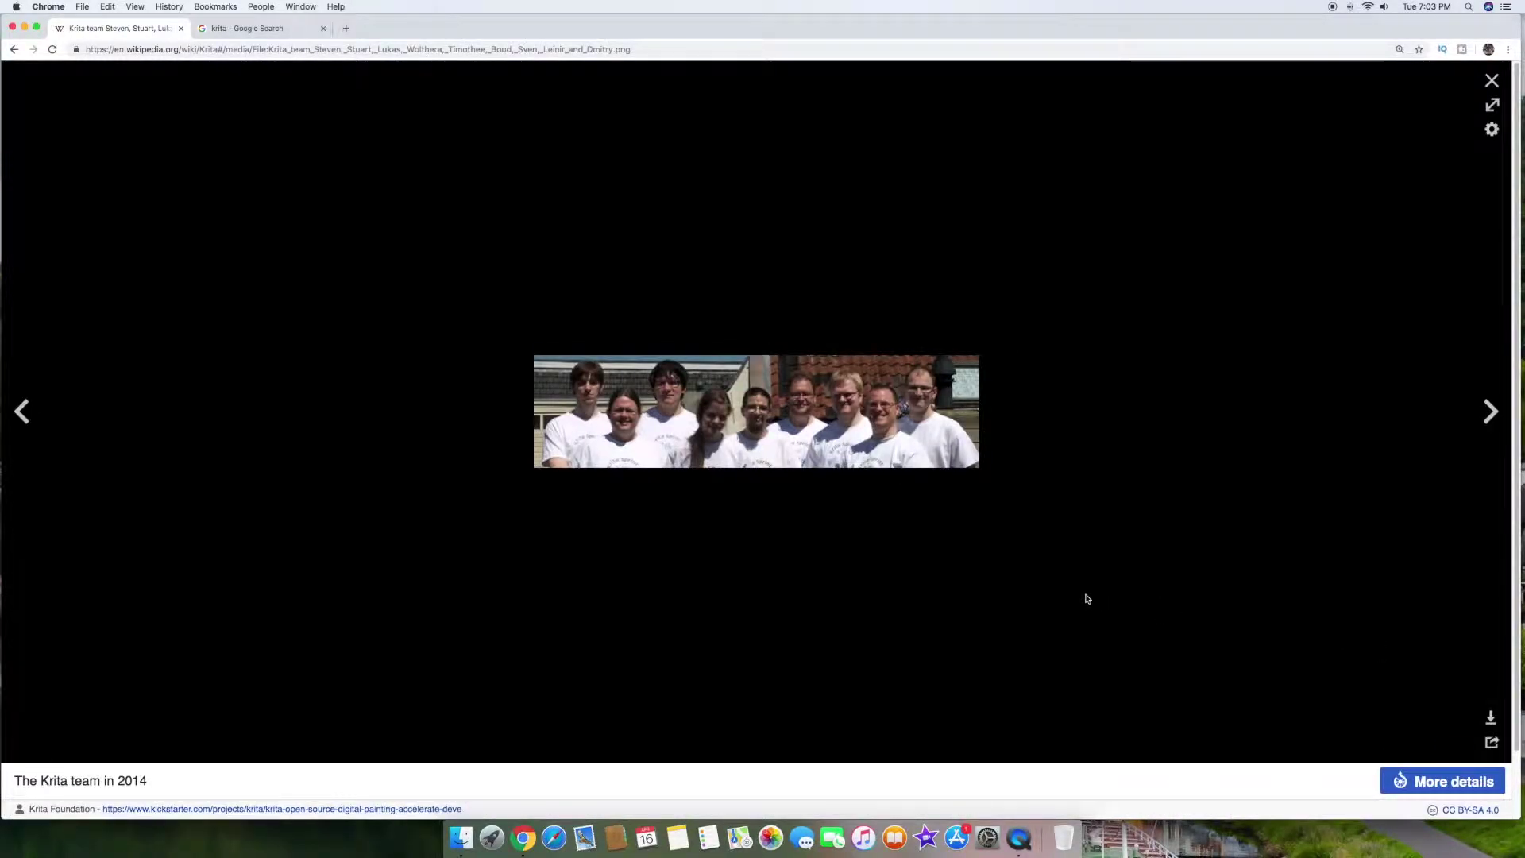
left_click(1492, 80)
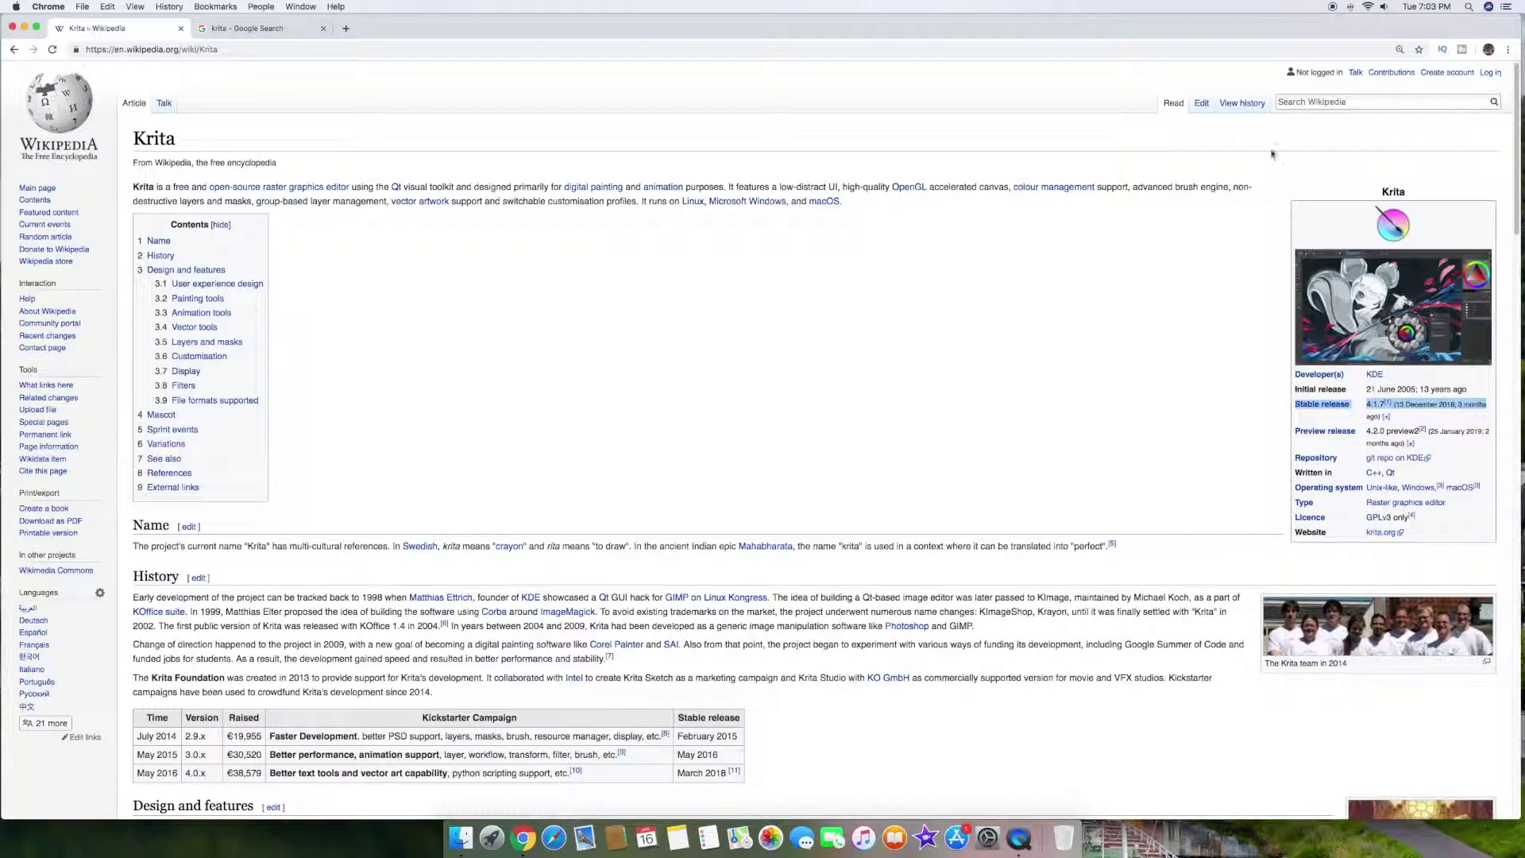
Open Krita's official website from the Google results and download the Mac OSX installer for Krita 4.1.7.
left_click(242, 28)
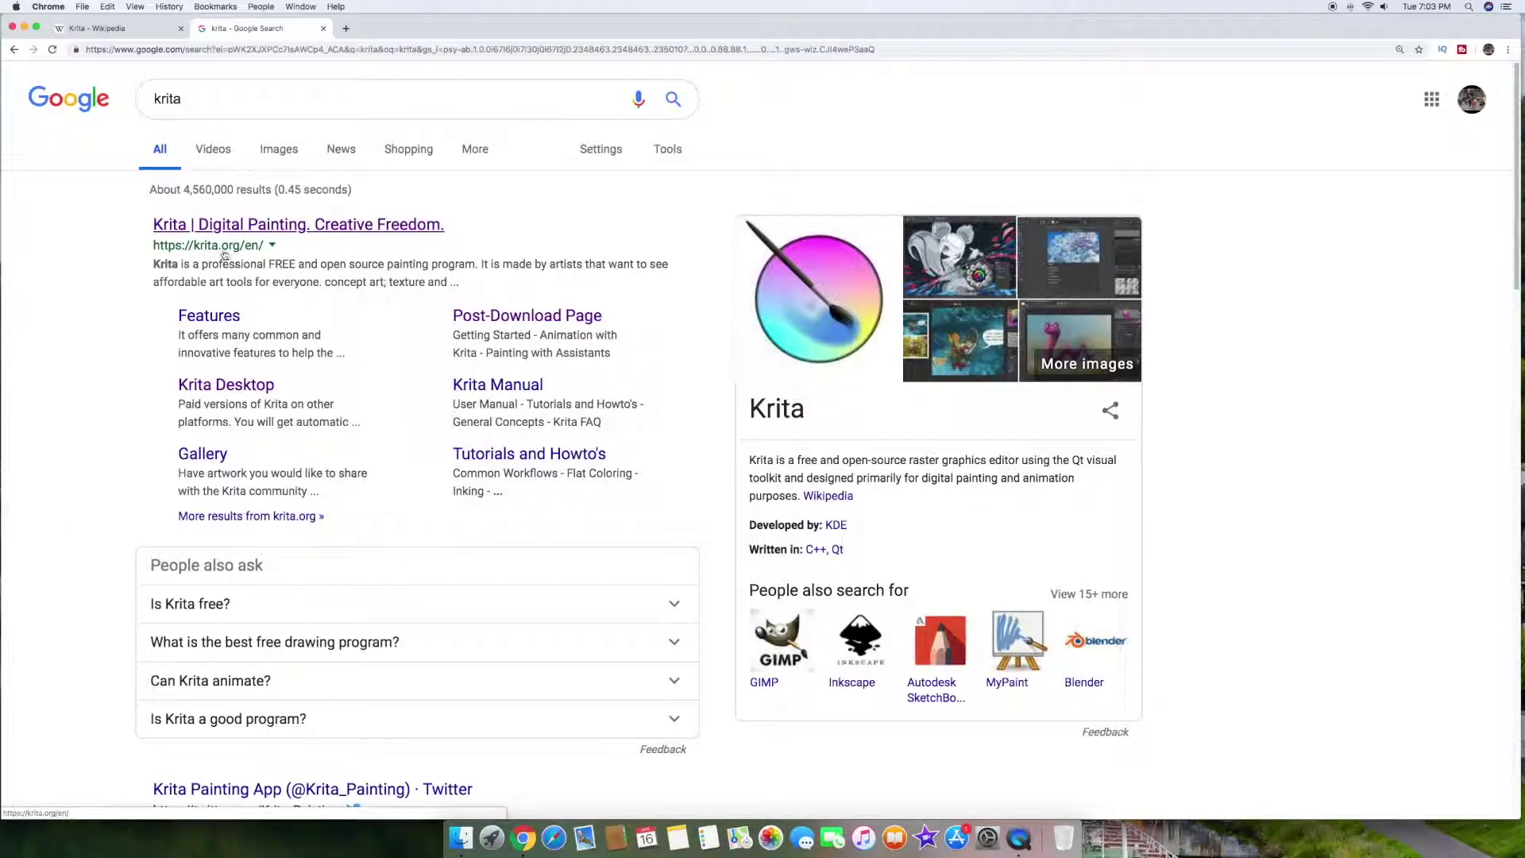
left_click(285, 230)
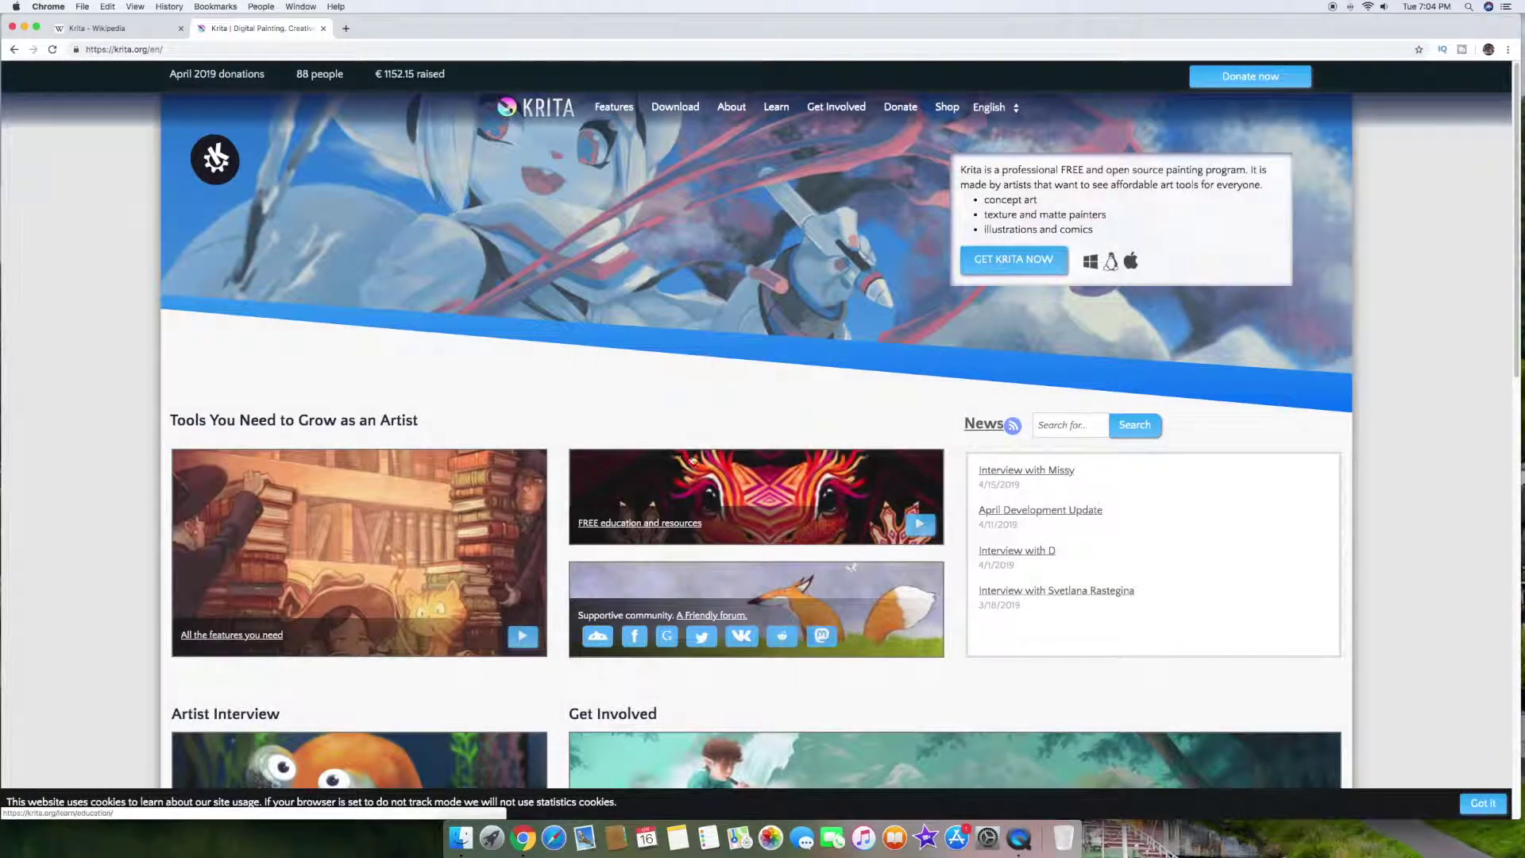
scroll(954, 447, "down", 20)
scroll(953, 447, "up", 20)
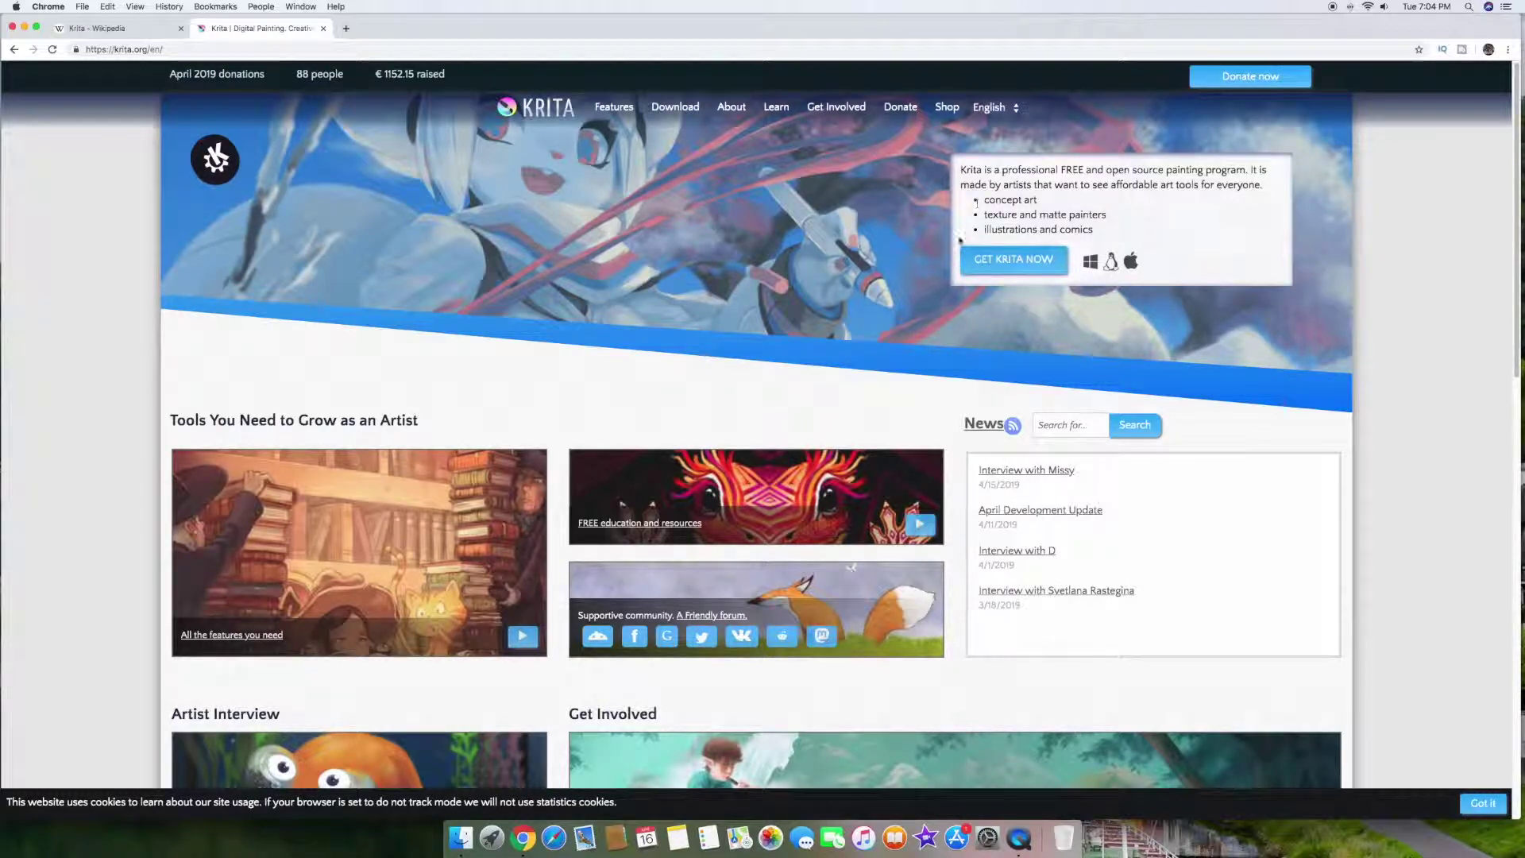
left_click(1005, 260)
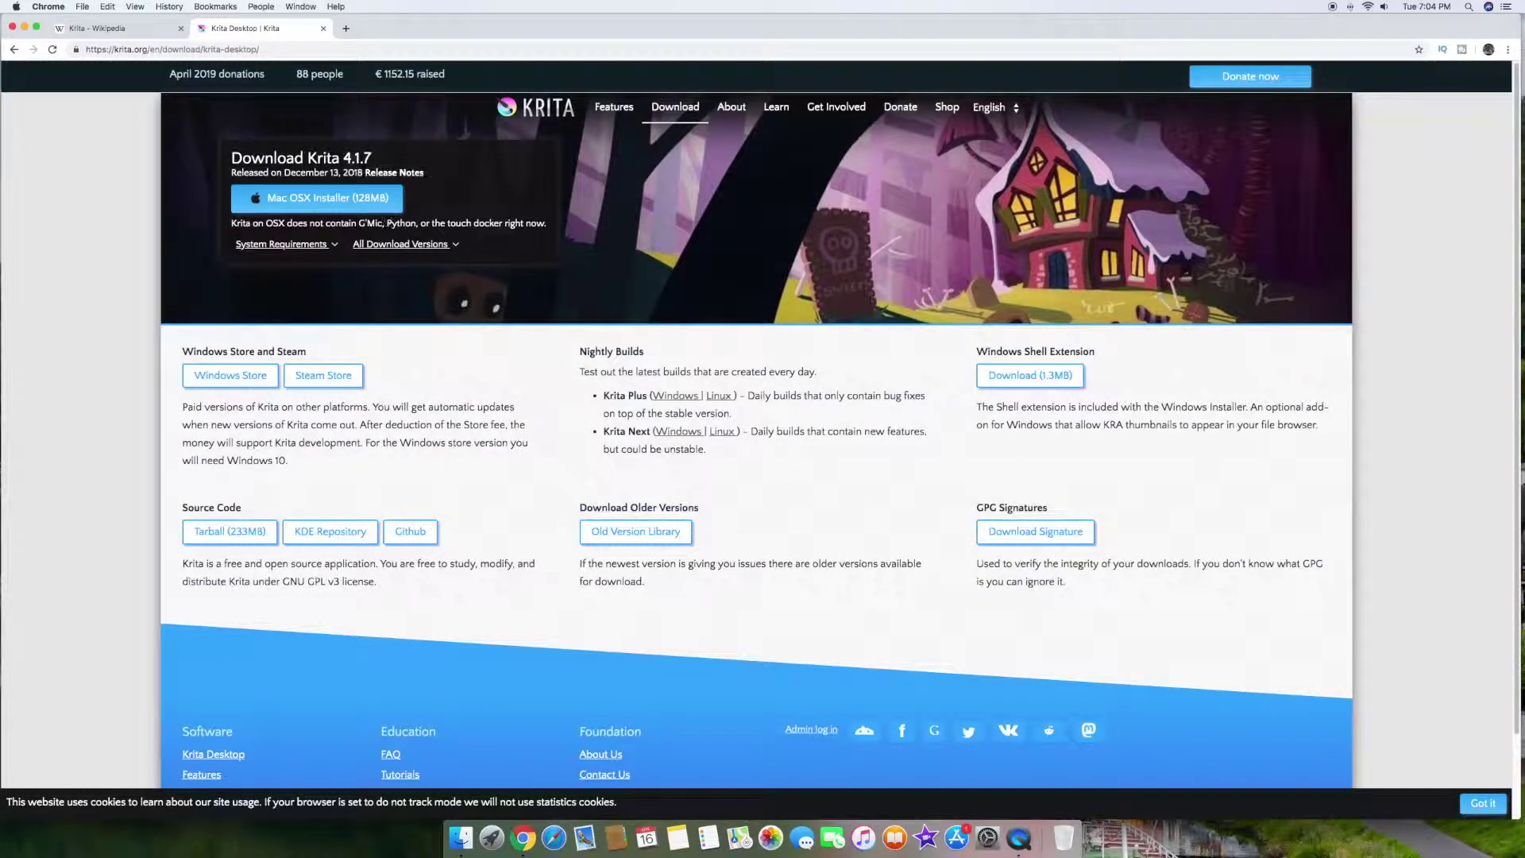
left_click(316, 205)
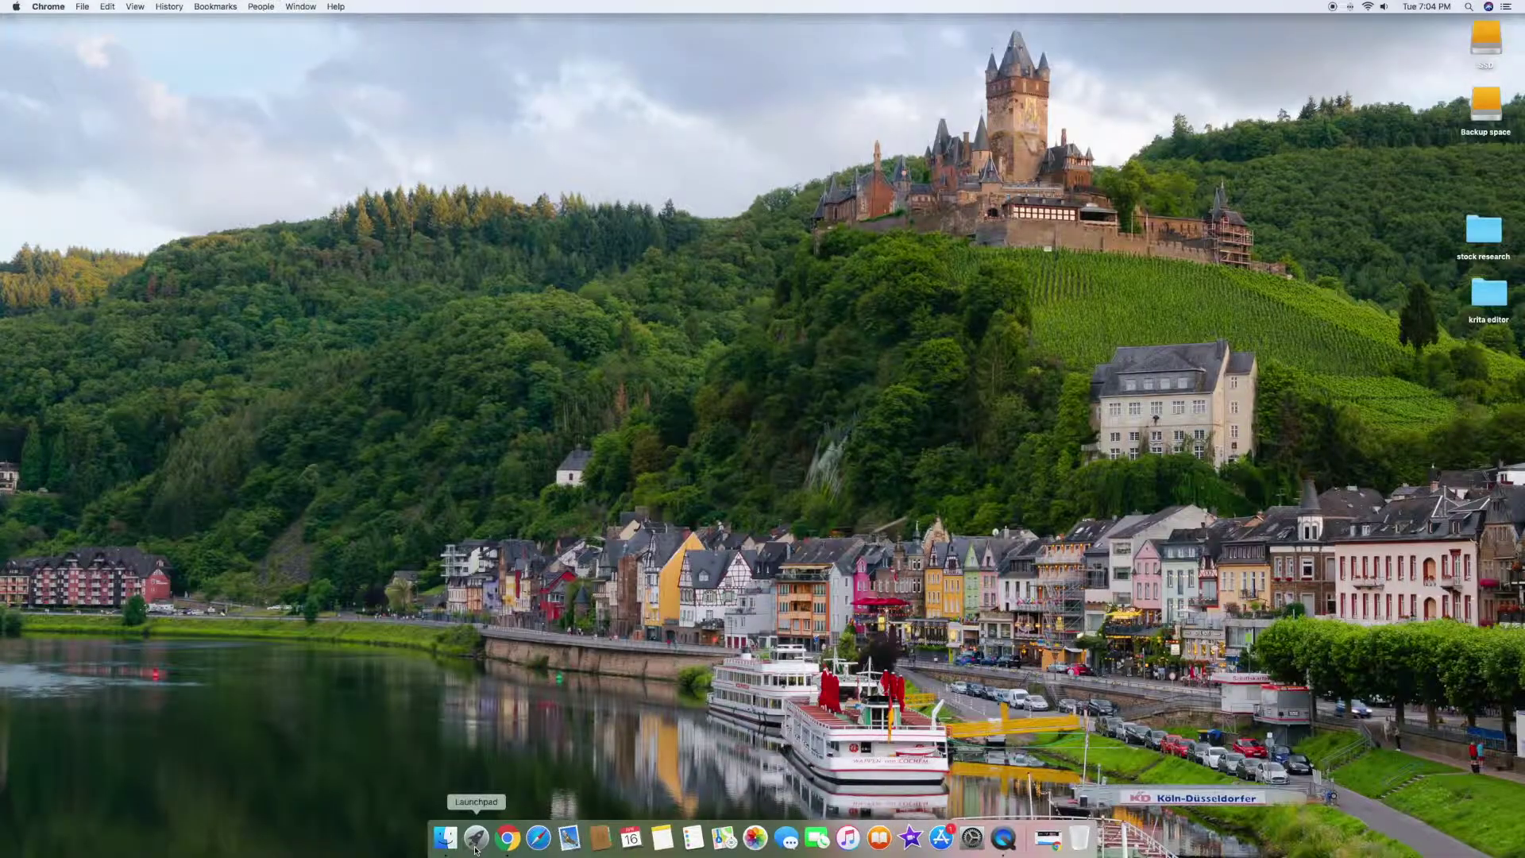
Launch Krita from the second page of installed applications in Launchpad.
left_click(476, 833)
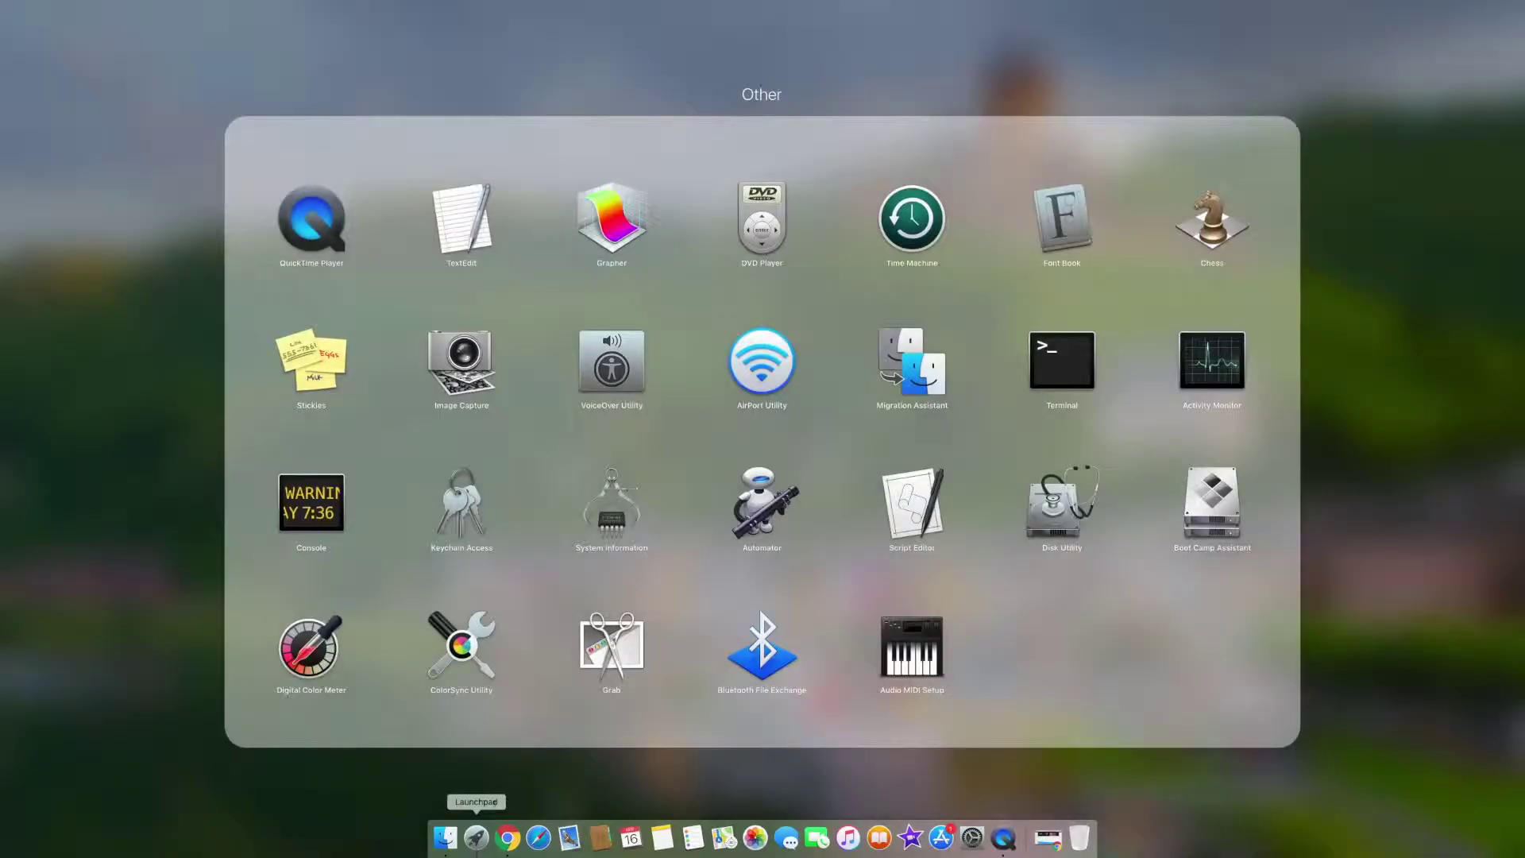
left_click(561, 757)
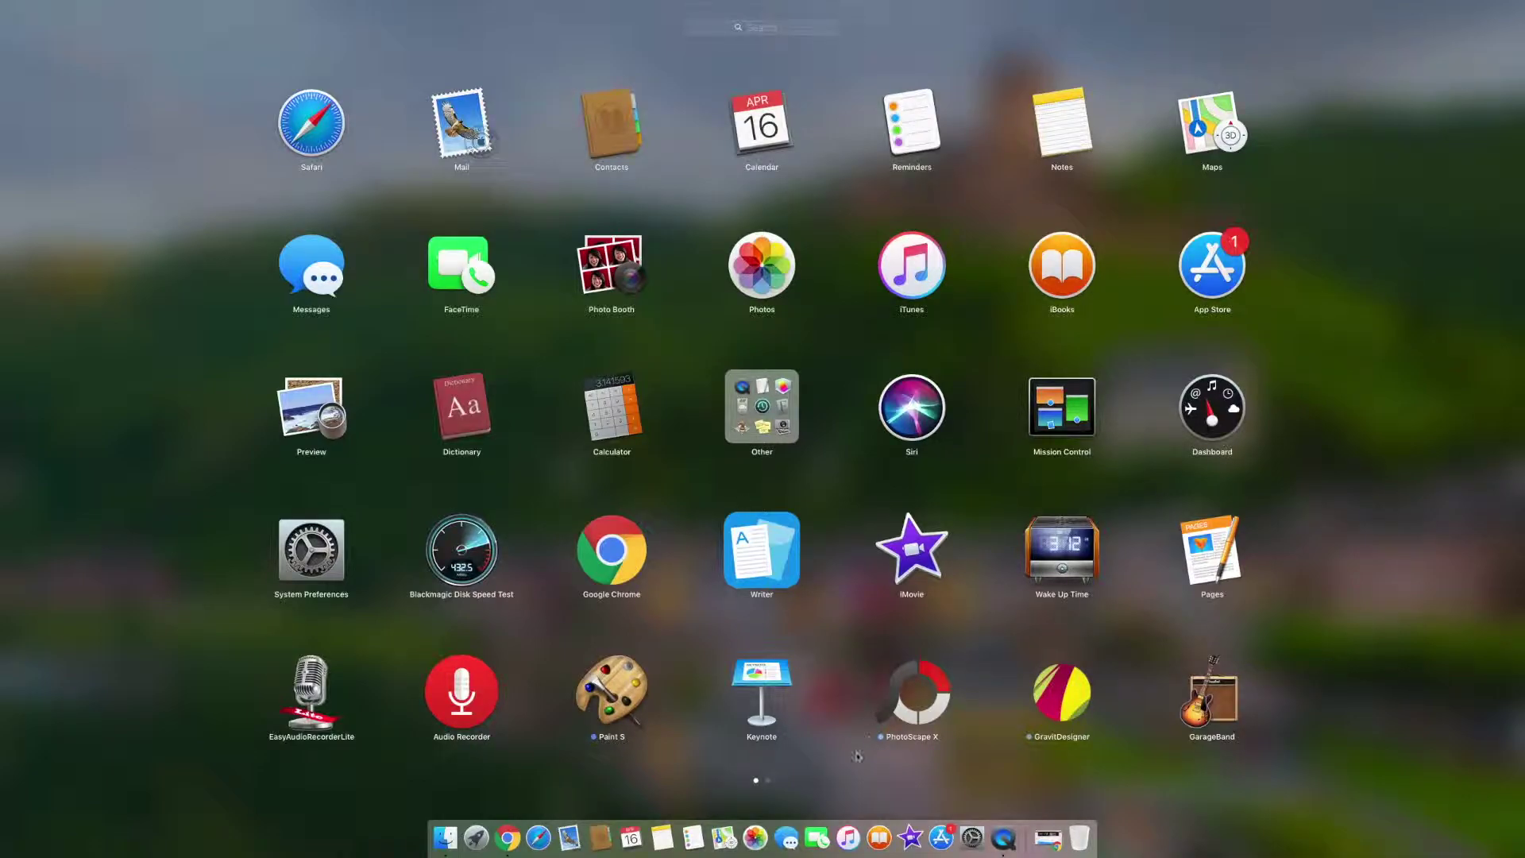
left_click(768, 780)
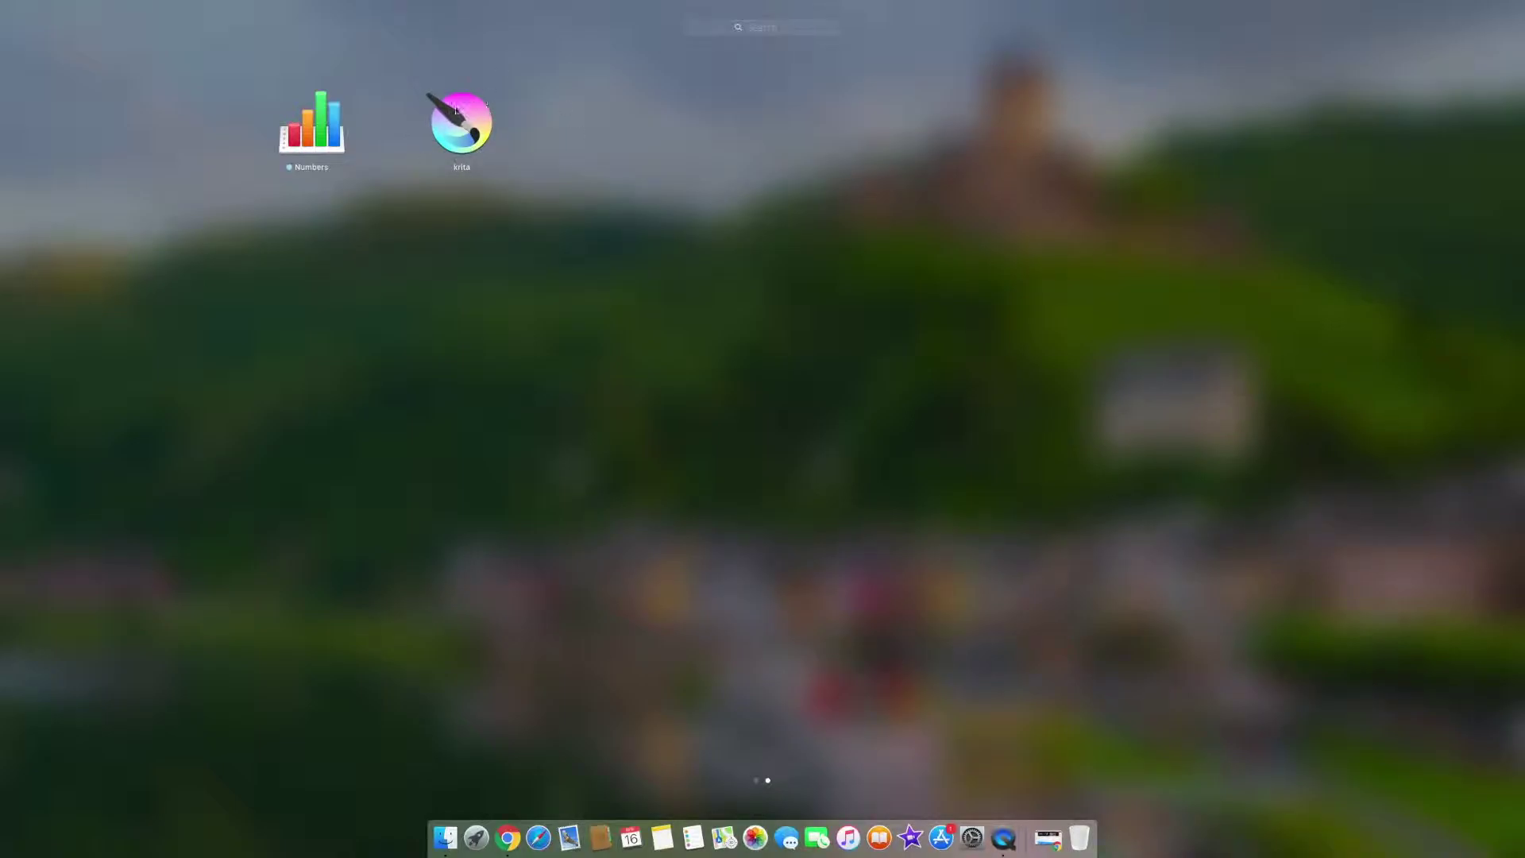
left_click(458, 117)
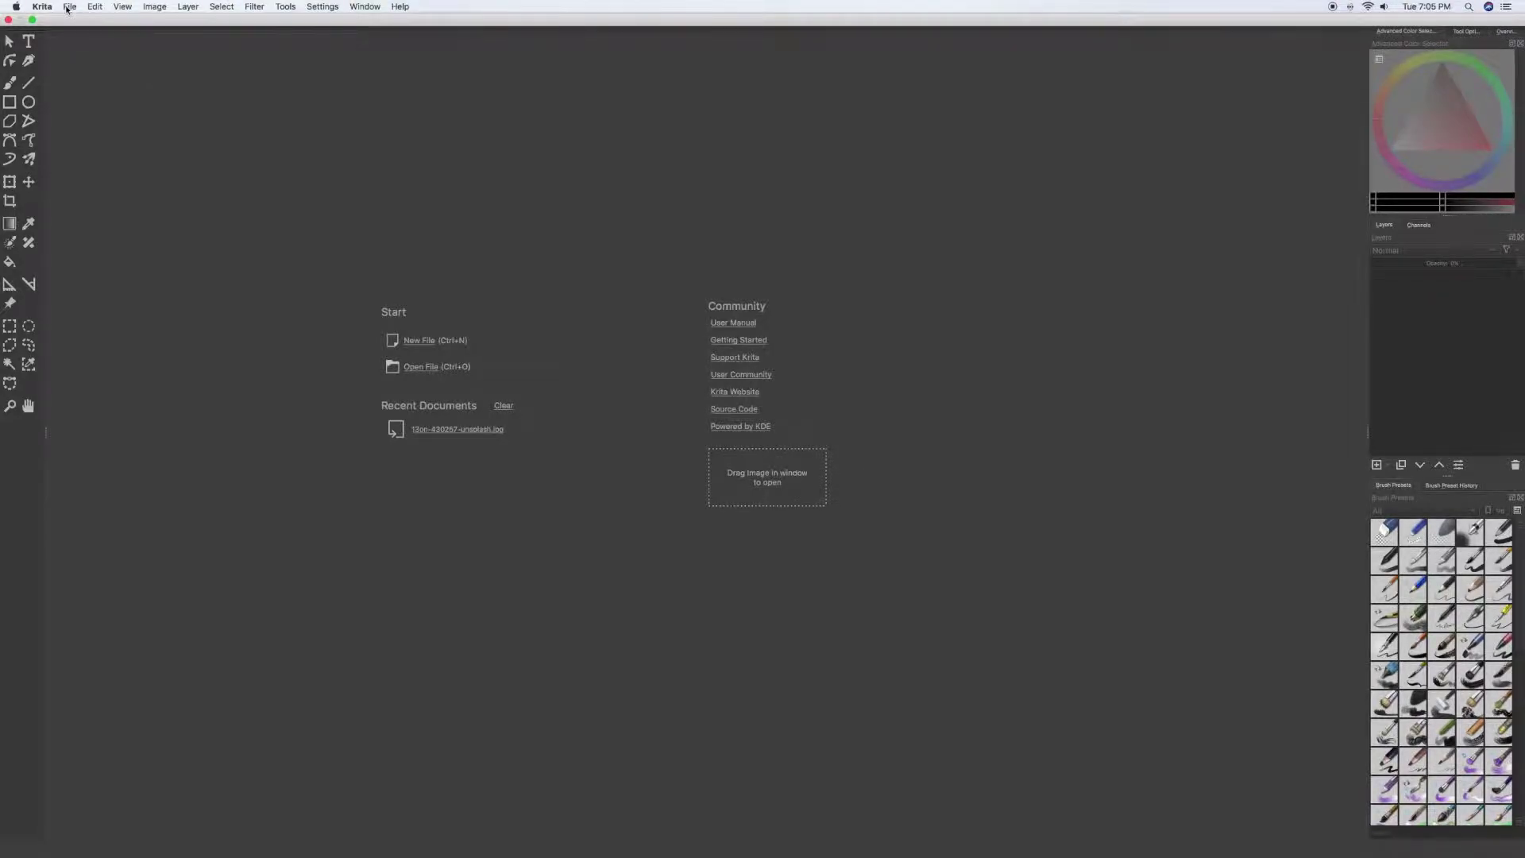
Create a new custom document of 1600 x 1200 pixels at 300 ppi with the RGB/Alpha 8-bit color model.
left_click(67, 9)
left_click(545, 278)
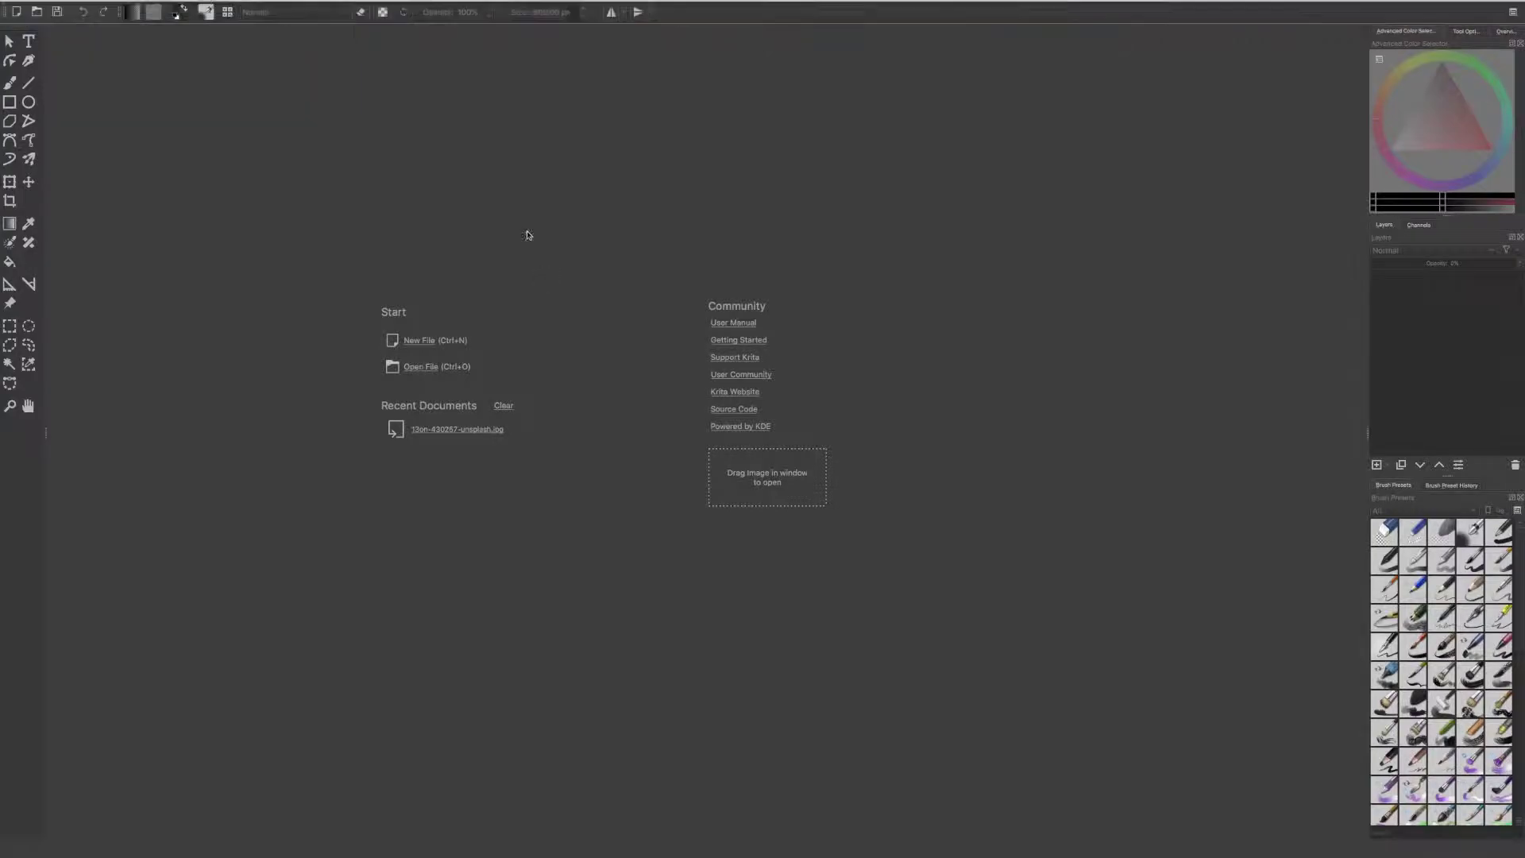
left_click(421, 347)
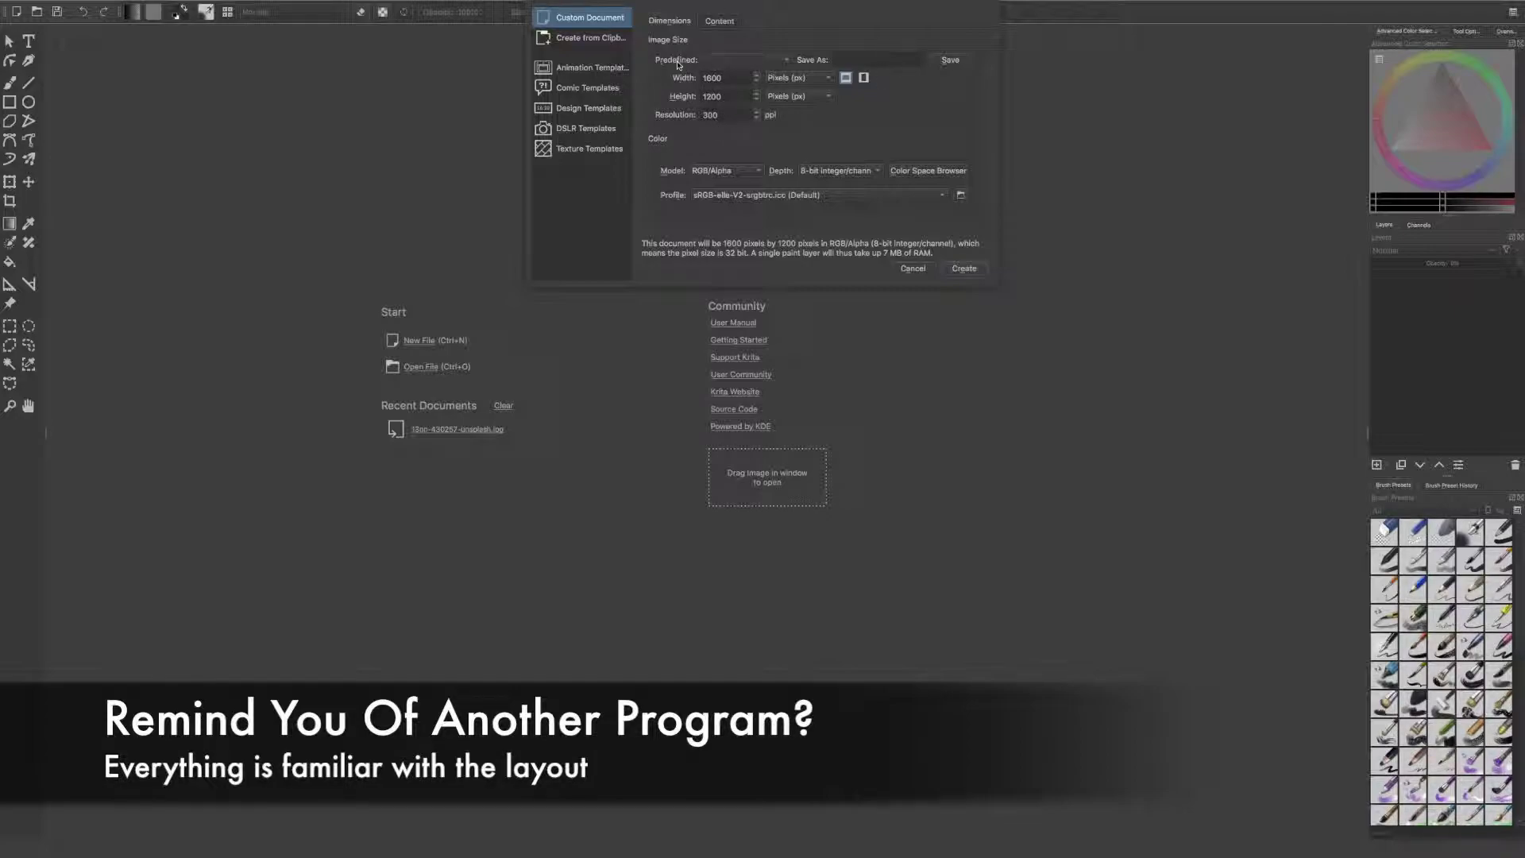
left_click(962, 269)
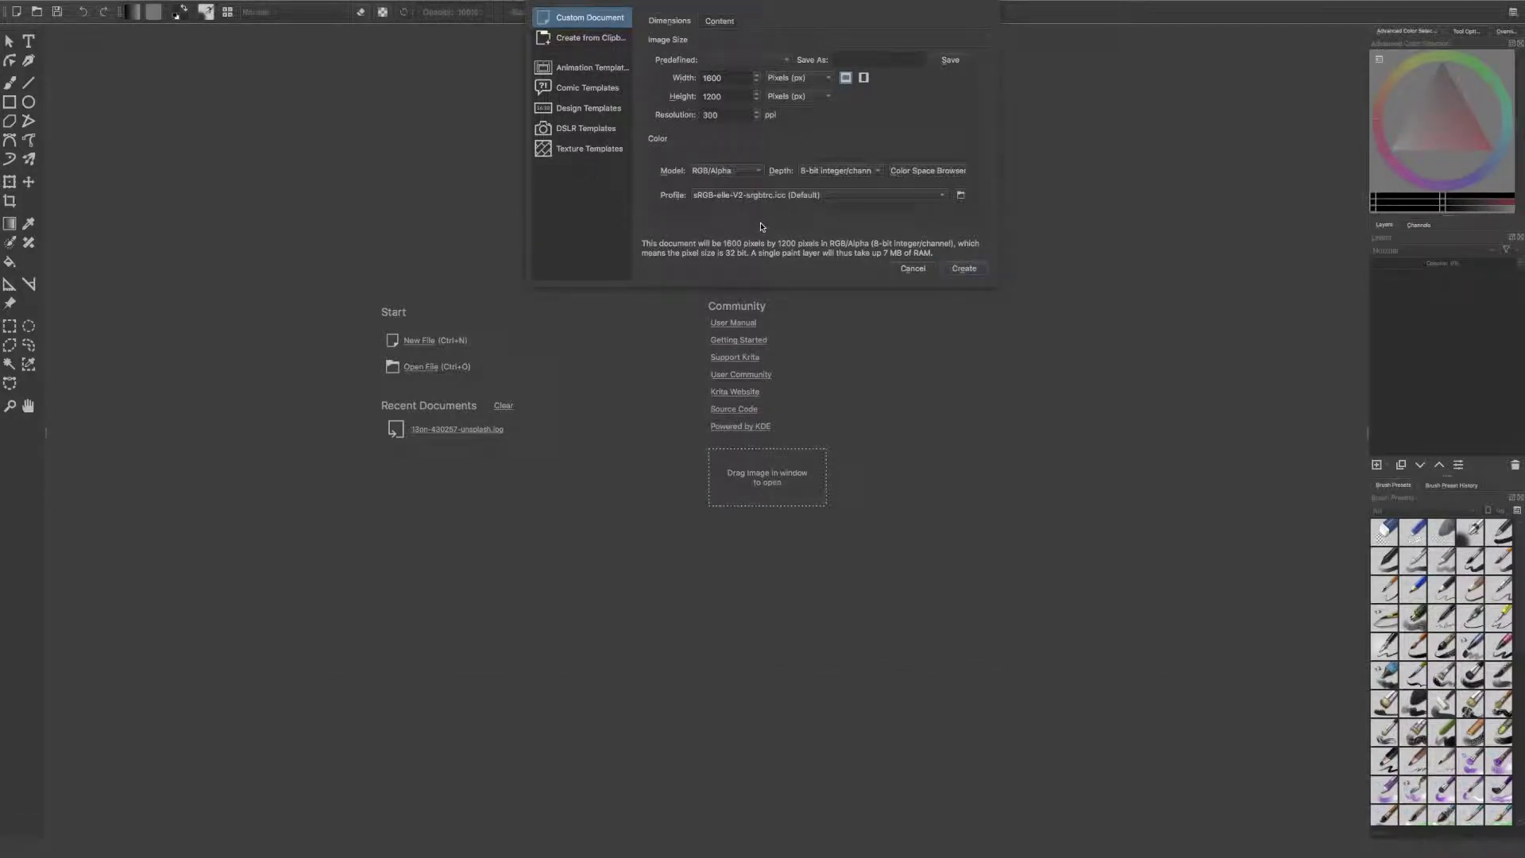
left_click(962, 269)
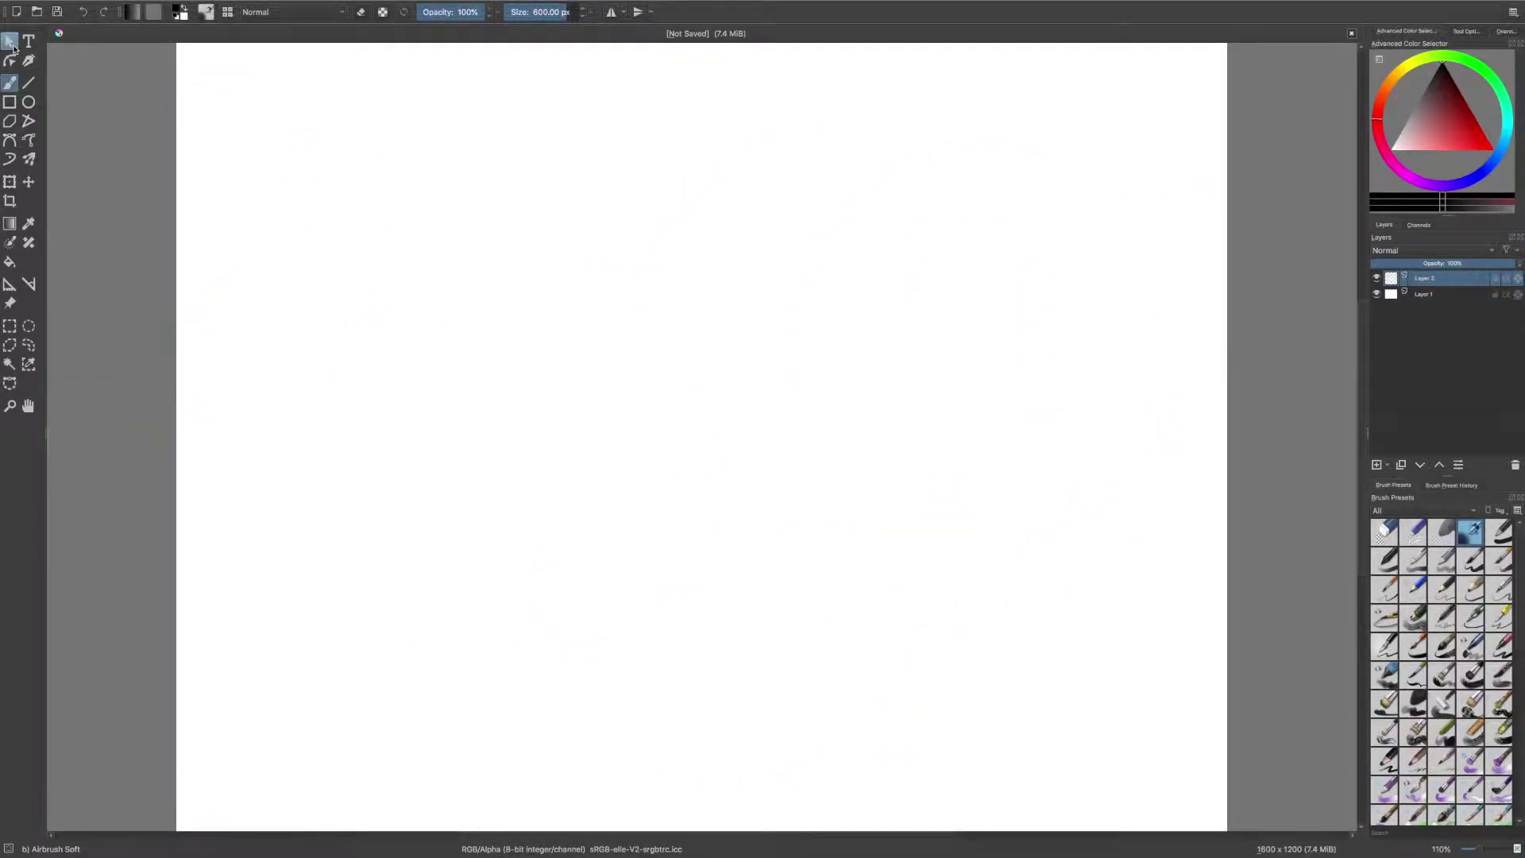
Add a new vector layer above the two existing layers of the blank document.
left_click(11, 44)
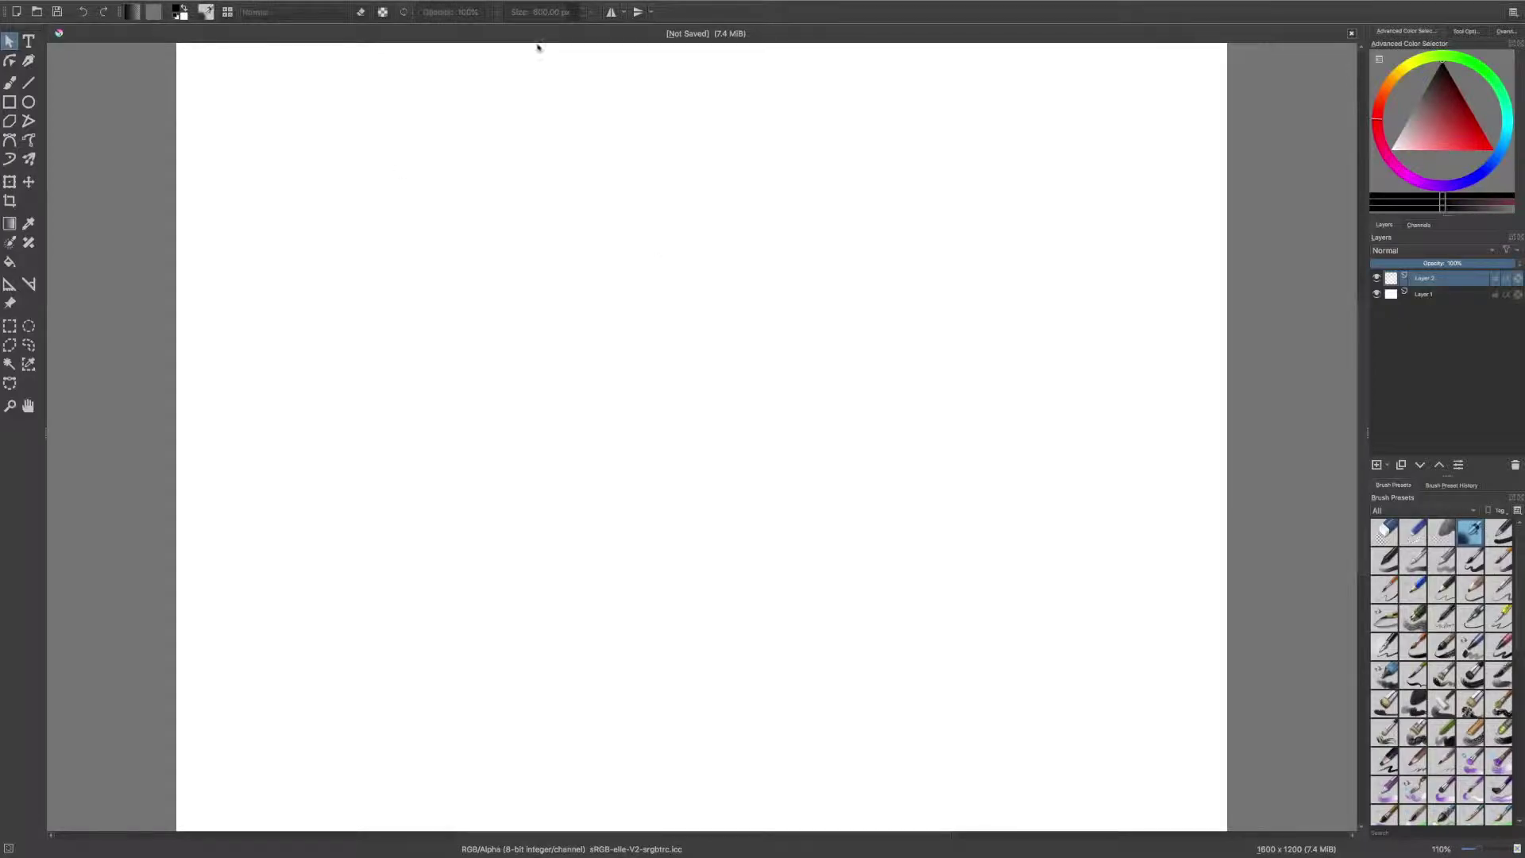
key("shift+Insert")
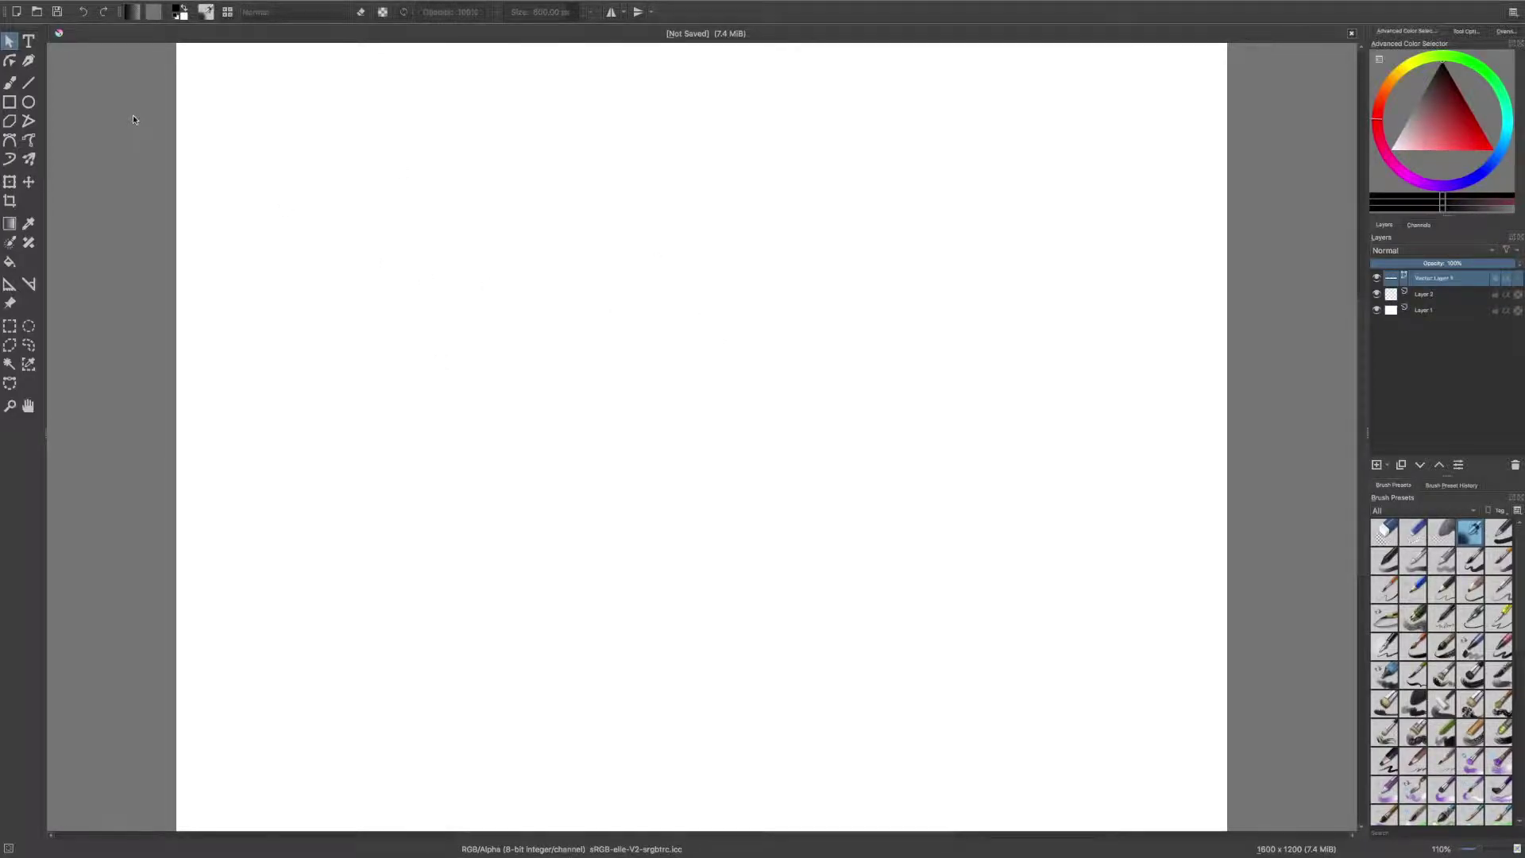
left_click(10, 44)
Draw a wavy line in the canvas's upper left on Layer 1 with the Pencil-1 Hard brush preset.
left_click(13, 83)
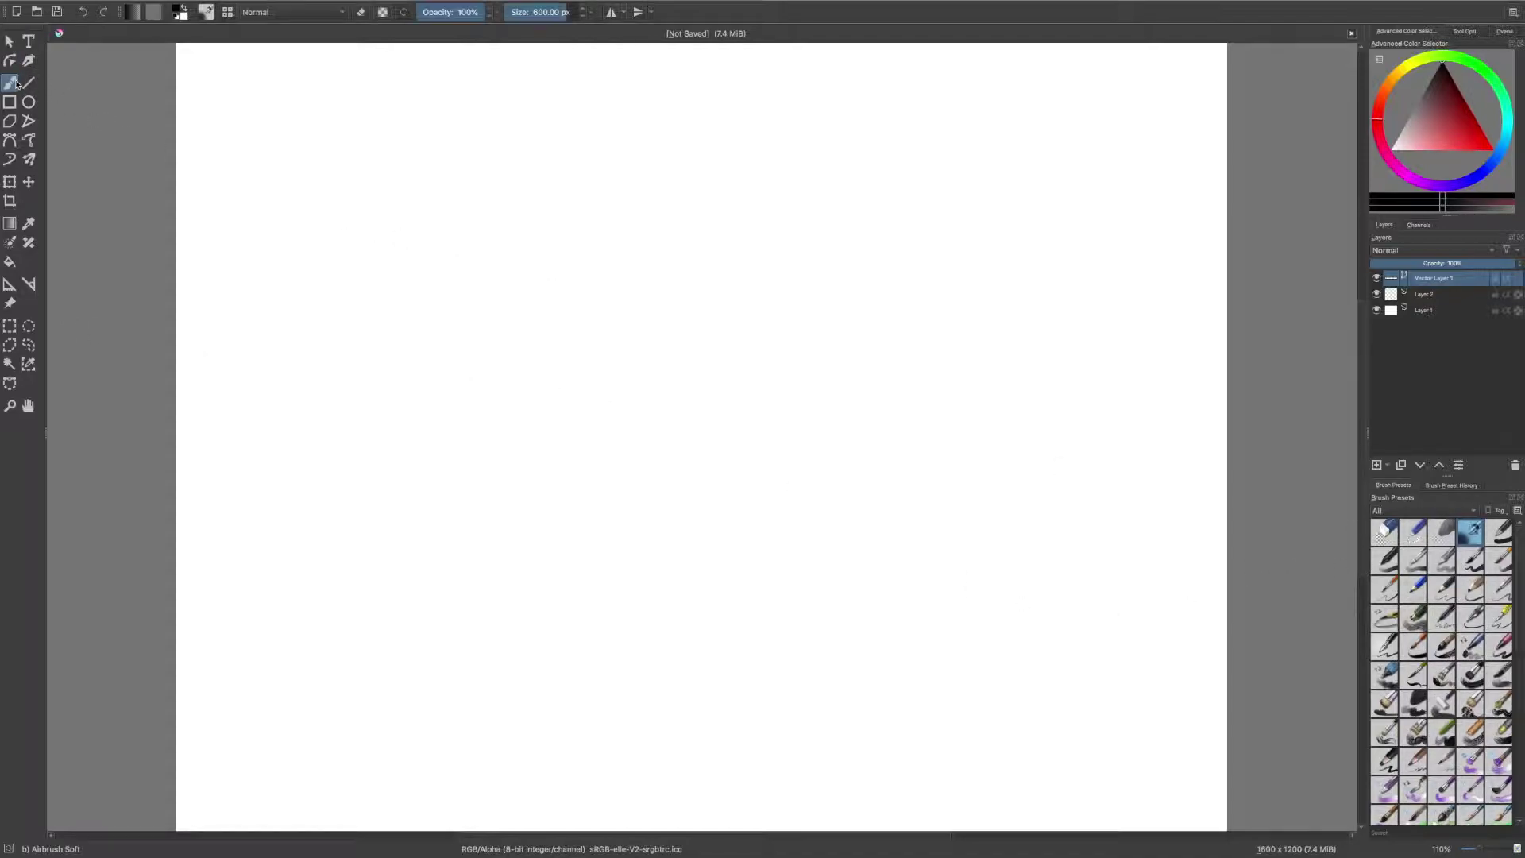
left_click(1412, 589)
left_click(292, 310)
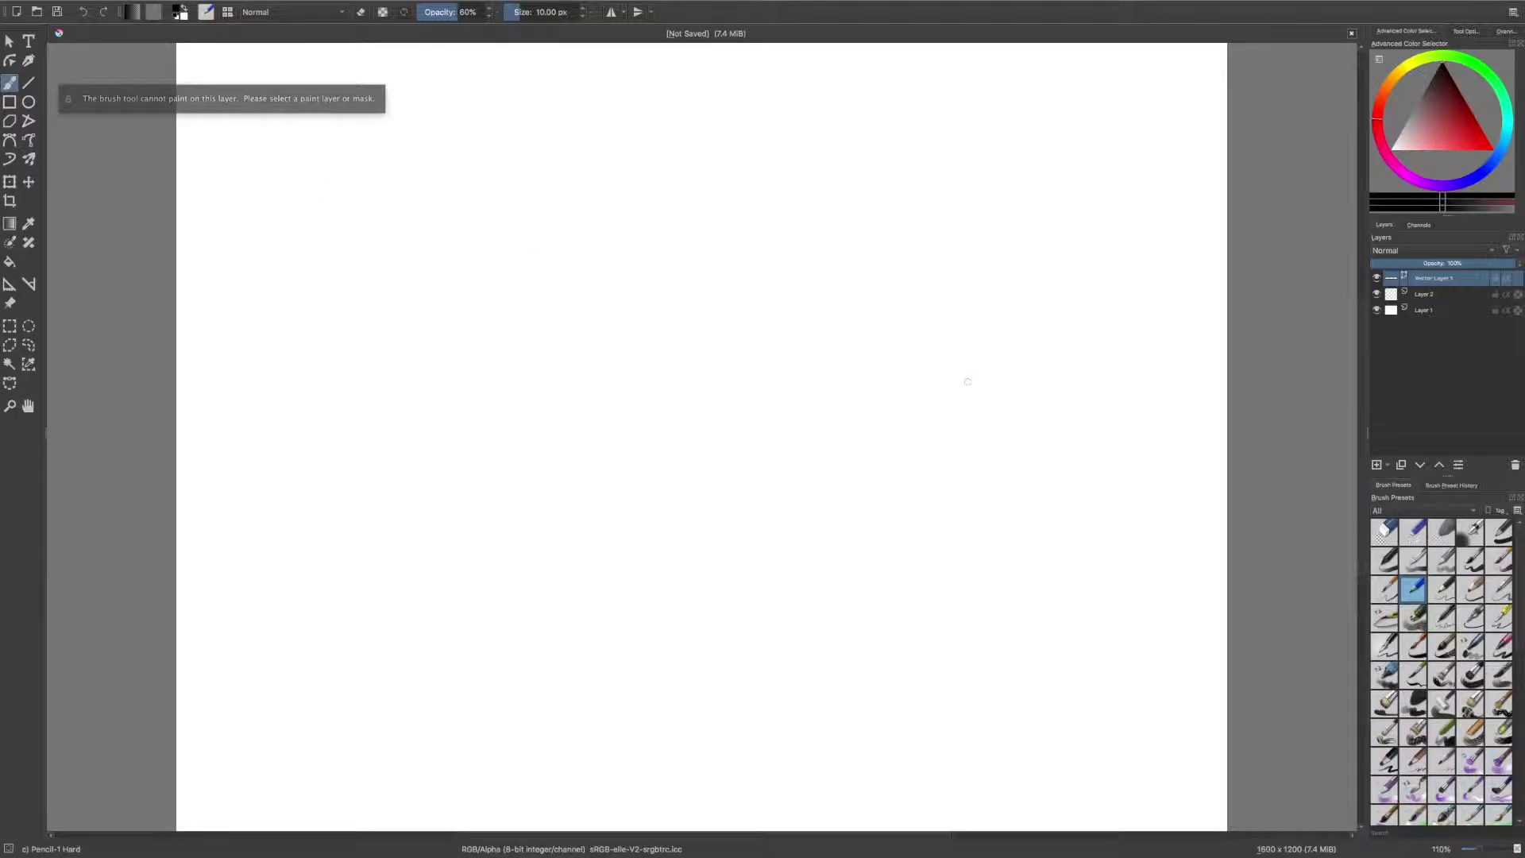
left_click(1443, 311)
mouse_move(266, 304)
left_mouse_down()
mouse_move(345, 238)
mouse_move(562, 189)
left_mouse_up()
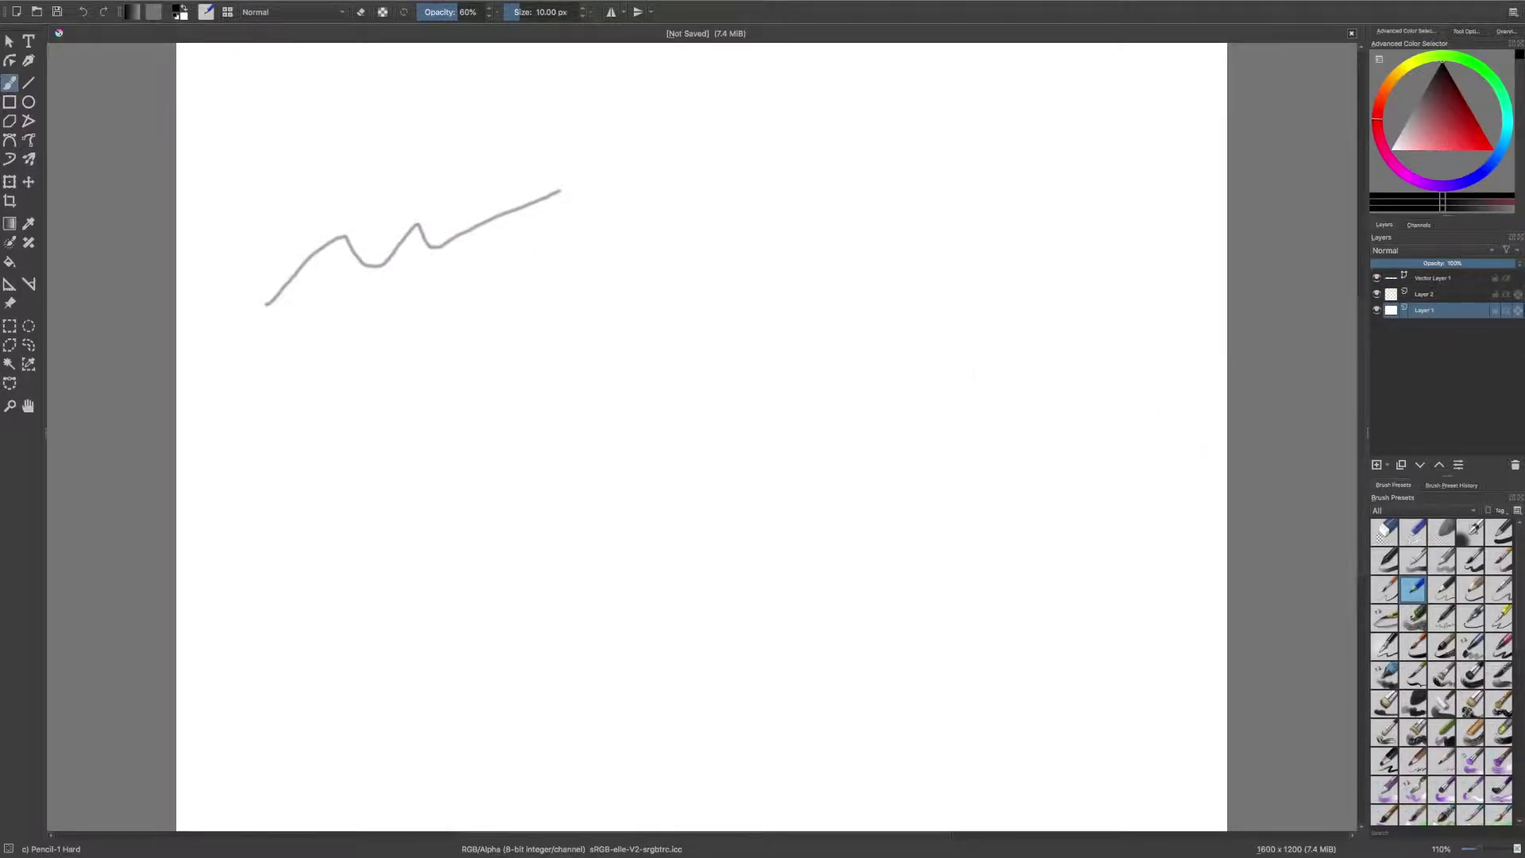
Paint black test strokes across the canvas's upper right with a solid round brush, Dry Textured Creases and Bristles-3 Large Smooth.
left_click(1384, 561)
mouse_move(878, 352)
left_mouse_down()
mouse_move(749, 335)
mouse_move(714, 378)
mouse_move(656, 380)
left_mouse_up()
left_click(1413, 731)
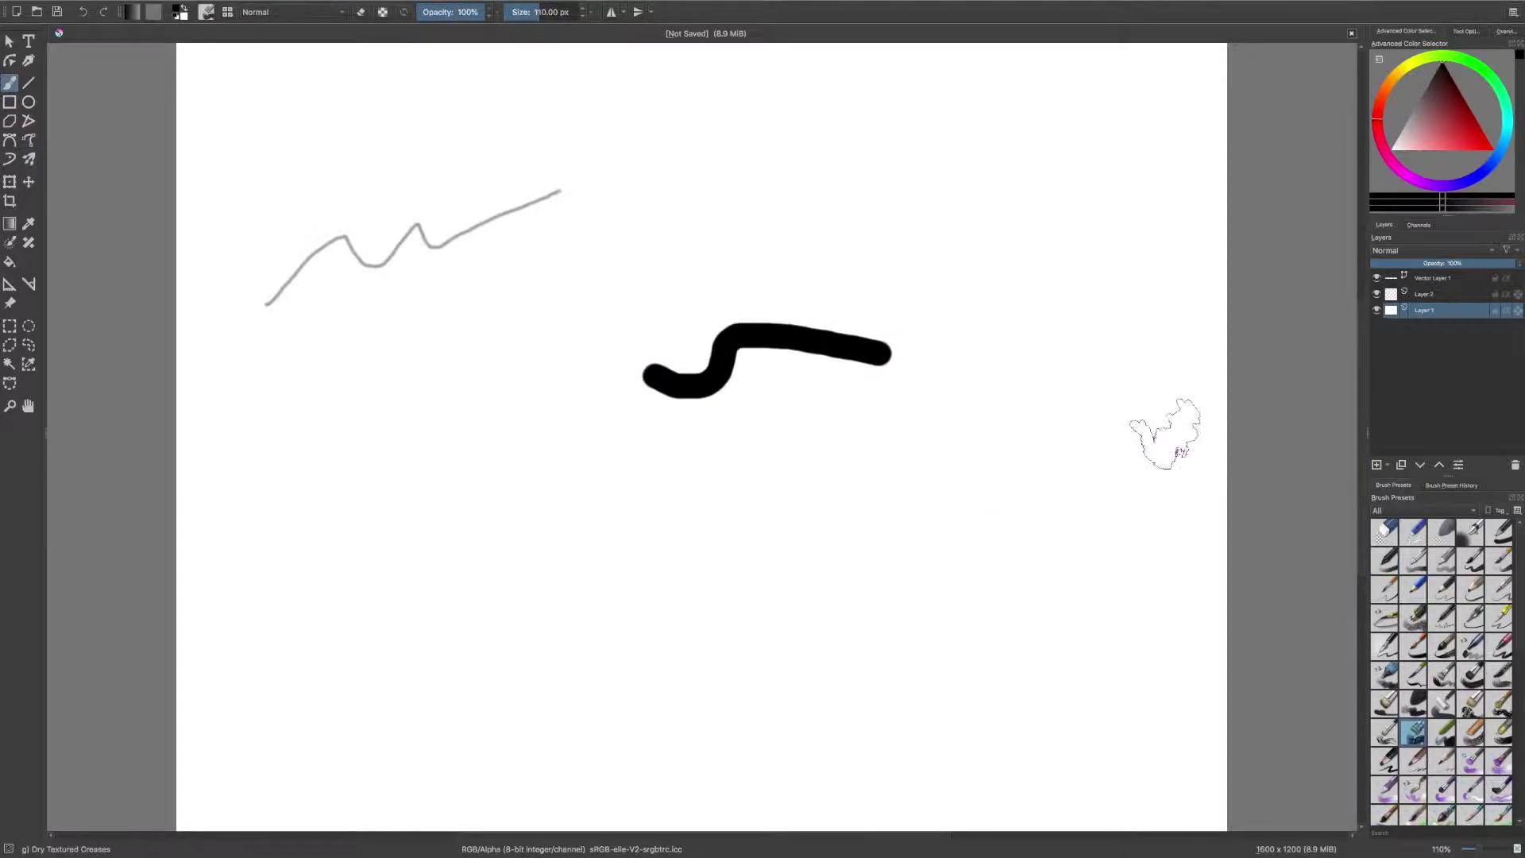
mouse_move(957, 230)
left_mouse_down()
mouse_move(766, 239)
mouse_move(1064, 109)
left_mouse_up()
left_click(1470, 675)
mouse_move(967, 521)
left_mouse_down()
mouse_move(1044, 346)
mouse_move(1139, 213)
left_mouse_up()
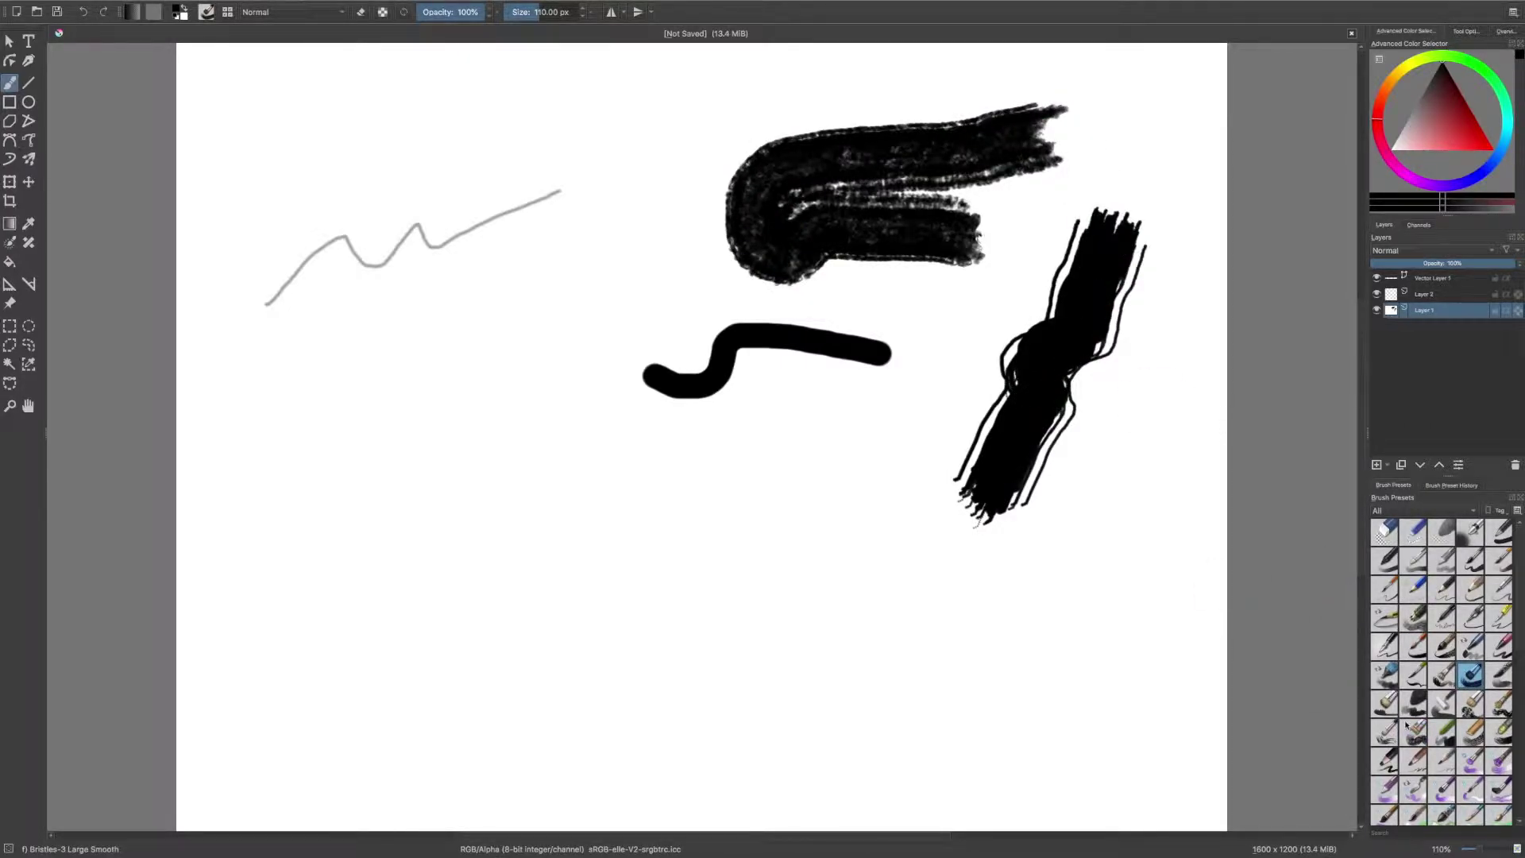
Paint test strokes across the lower half of the canvas with a rough bristle brush, Charcoal Pencil Medium and a soft-edged brush.
left_click(1499, 706)
mouse_move(1108, 572)
left_mouse_down()
mouse_move(1021, 640)
mouse_move(1080, 699)
mouse_move(1120, 707)
mouse_move(1159, 675)
left_mouse_up()
left_click(1406, 762)
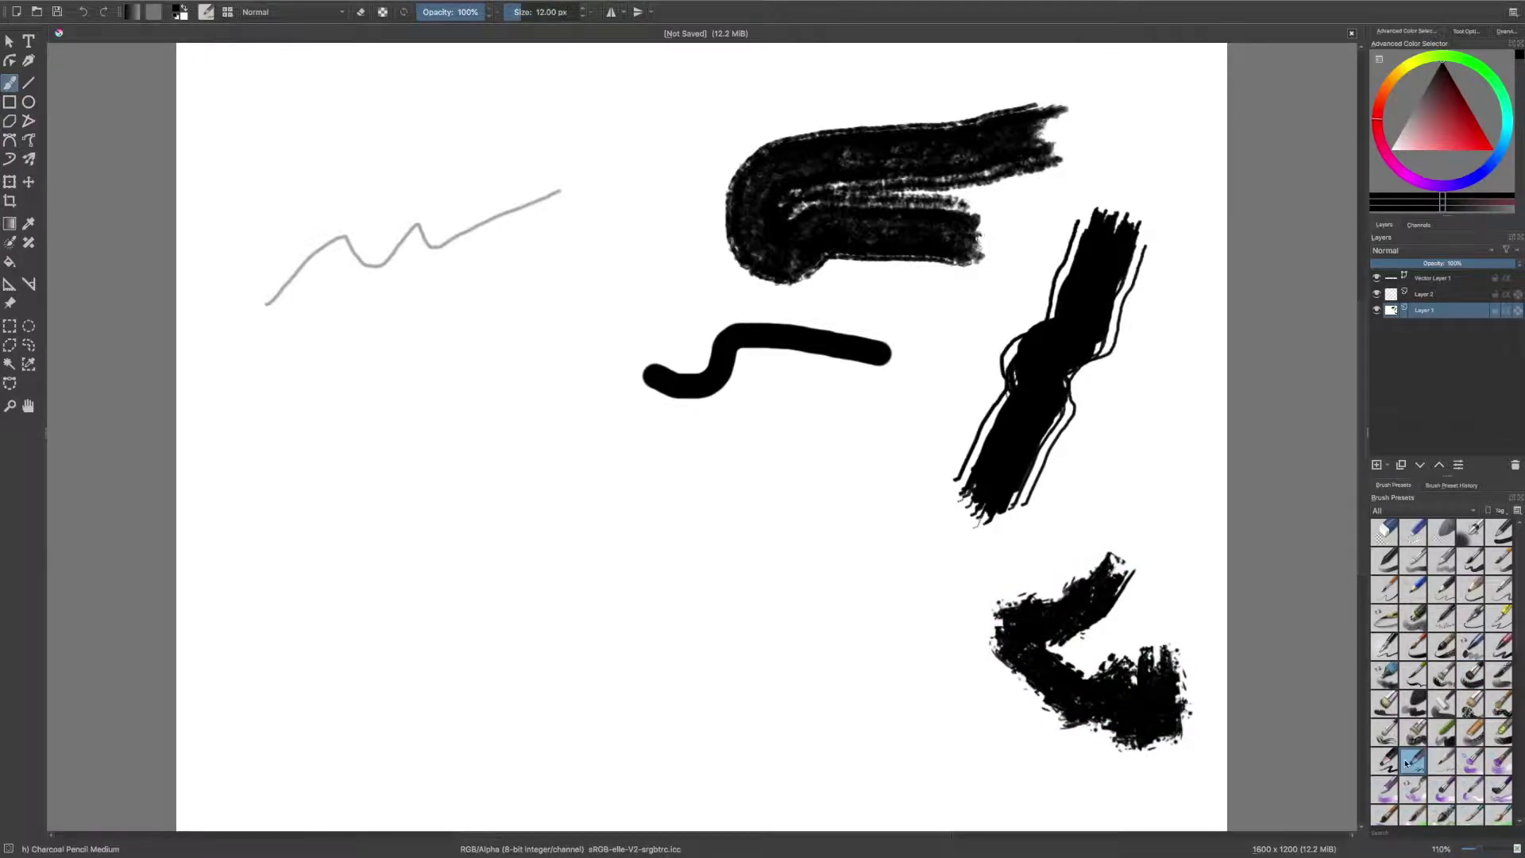
mouse_move(877, 581)
left_mouse_down()
mouse_move(918, 555)
mouse_move(892, 581)
mouse_move(917, 587)
mouse_move(892, 620)
mouse_move(939, 610)
left_mouse_up()
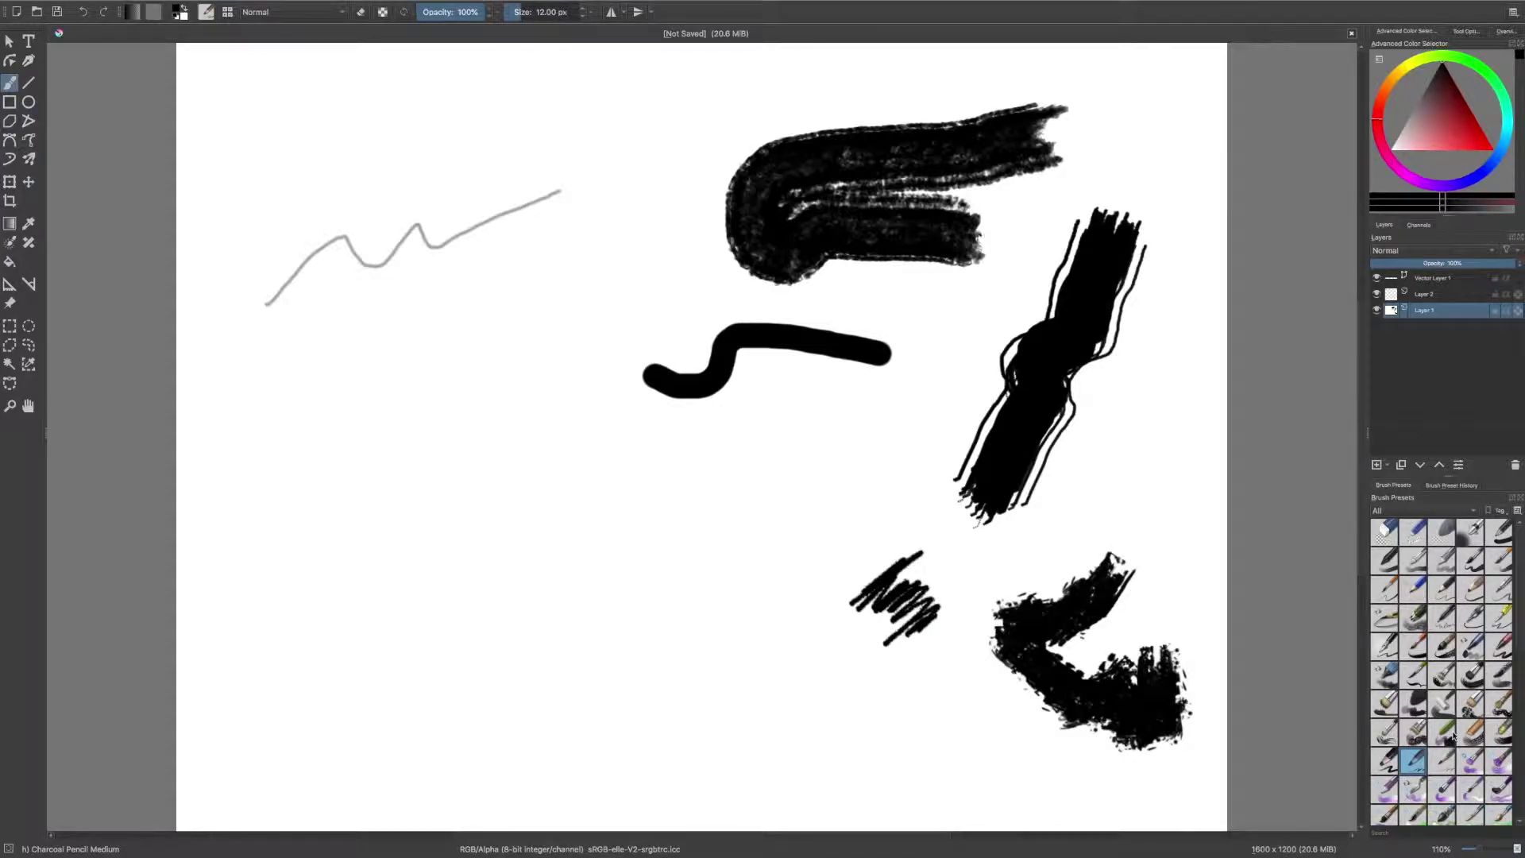
left_click(1441, 788)
mouse_move(804, 510)
left_mouse_down()
mouse_move(774, 604)
mouse_move(820, 699)
mouse_move(663, 591)
left_mouse_up()
Paint broad strokes around the canvas's middle with Waterpaint Soft Edges and scribble on both sides with Pencil-5 Tilted.
left_click(1493, 816)
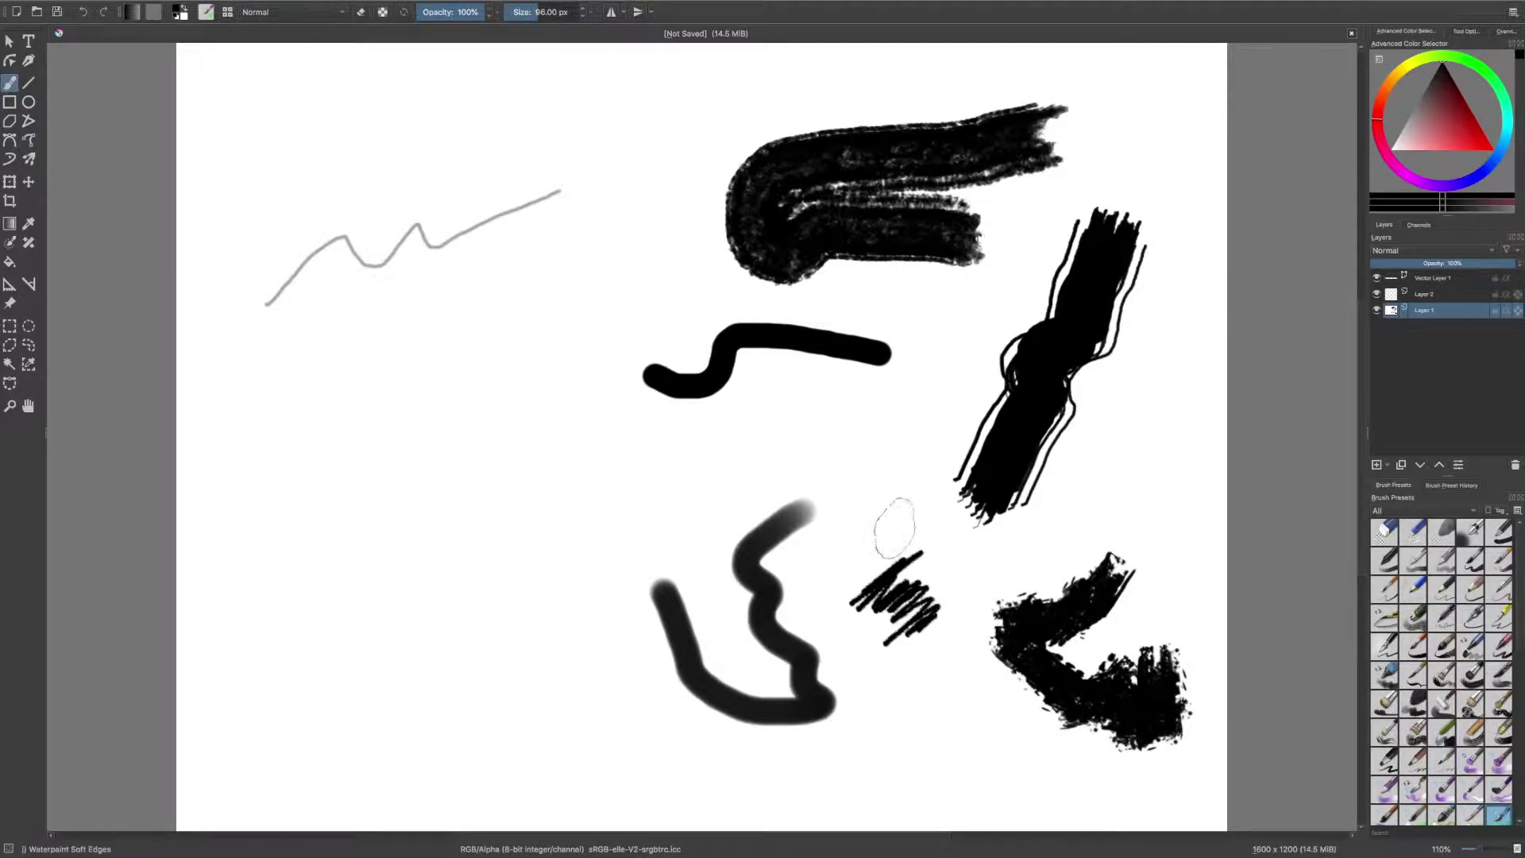
mouse_move(714, 435)
left_mouse_down()
mouse_move(625, 446)
mouse_move(666, 482)
mouse_move(843, 432)
mouse_move(856, 284)
mouse_move(936, 164)
mouse_move(989, 135)
mouse_move(1061, 241)
mouse_move(1160, 457)
left_mouse_up()
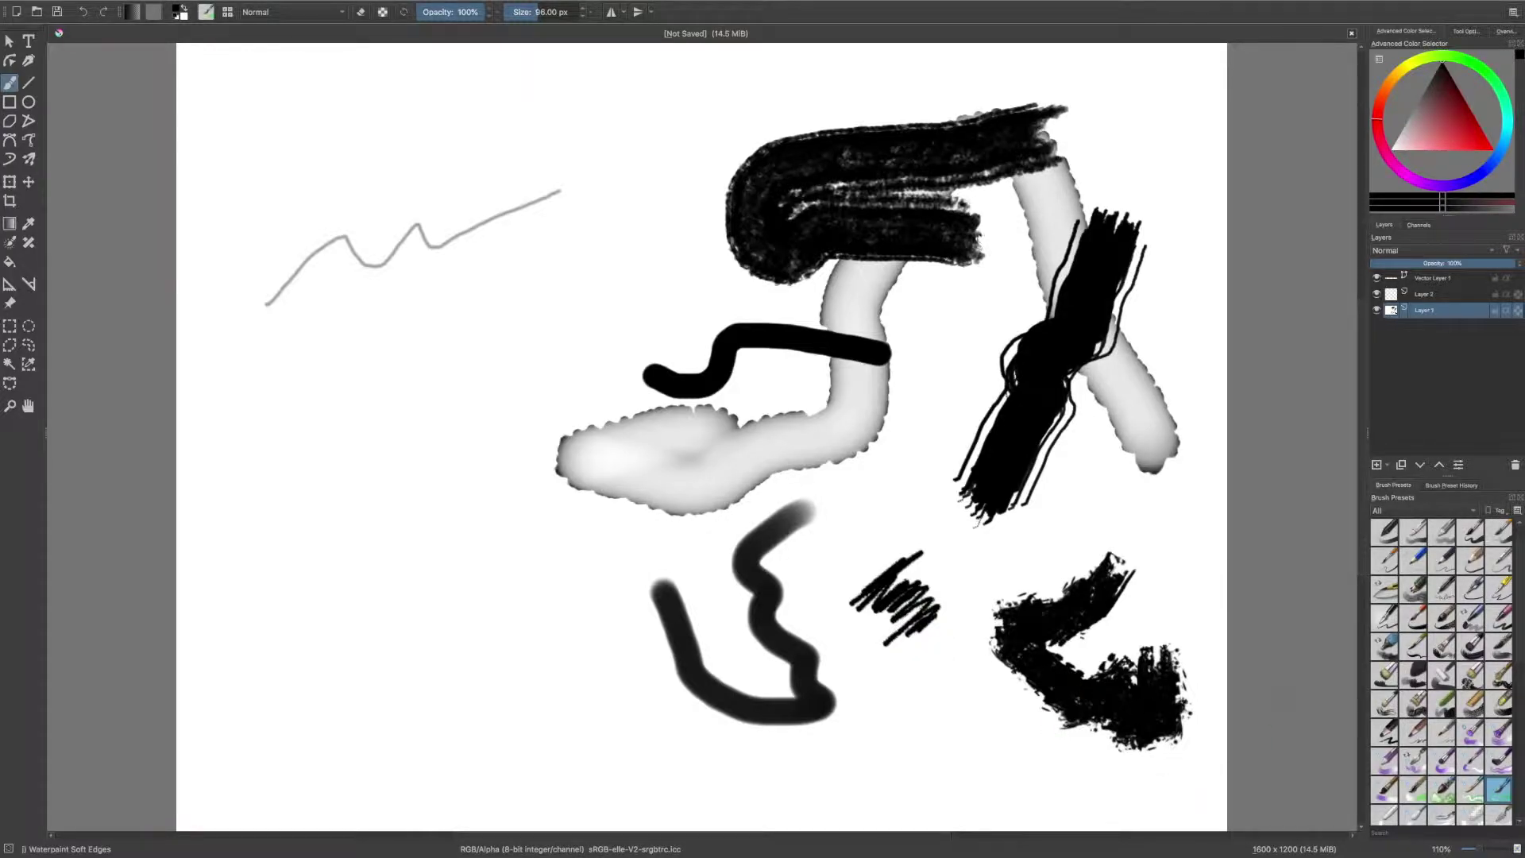
left_click(1378, 591)
mouse_move(1046, 565)
left_mouse_down()
mouse_move(1032, 563)
mouse_move(1096, 540)
mouse_move(1001, 556)
mouse_move(783, 550)
left_mouse_up()
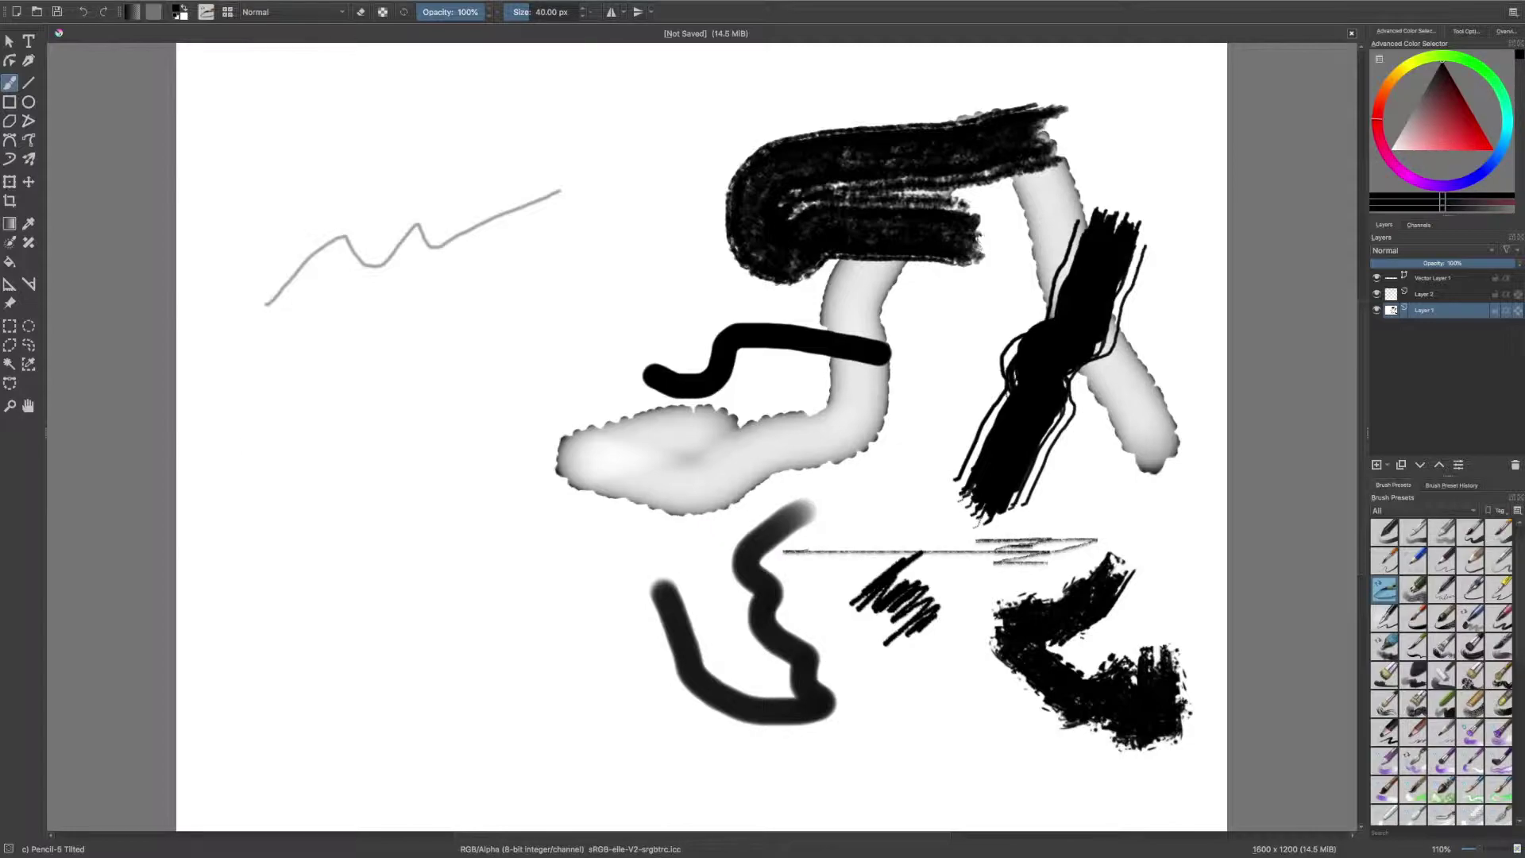
mouse_move(209, 558)
left_mouse_down()
mouse_move(286, 496)
mouse_move(238, 493)
mouse_move(369, 467)
mouse_move(381, 445)
mouse_move(270, 432)
mouse_move(341, 422)
mouse_move(306, 412)
left_mouse_up()
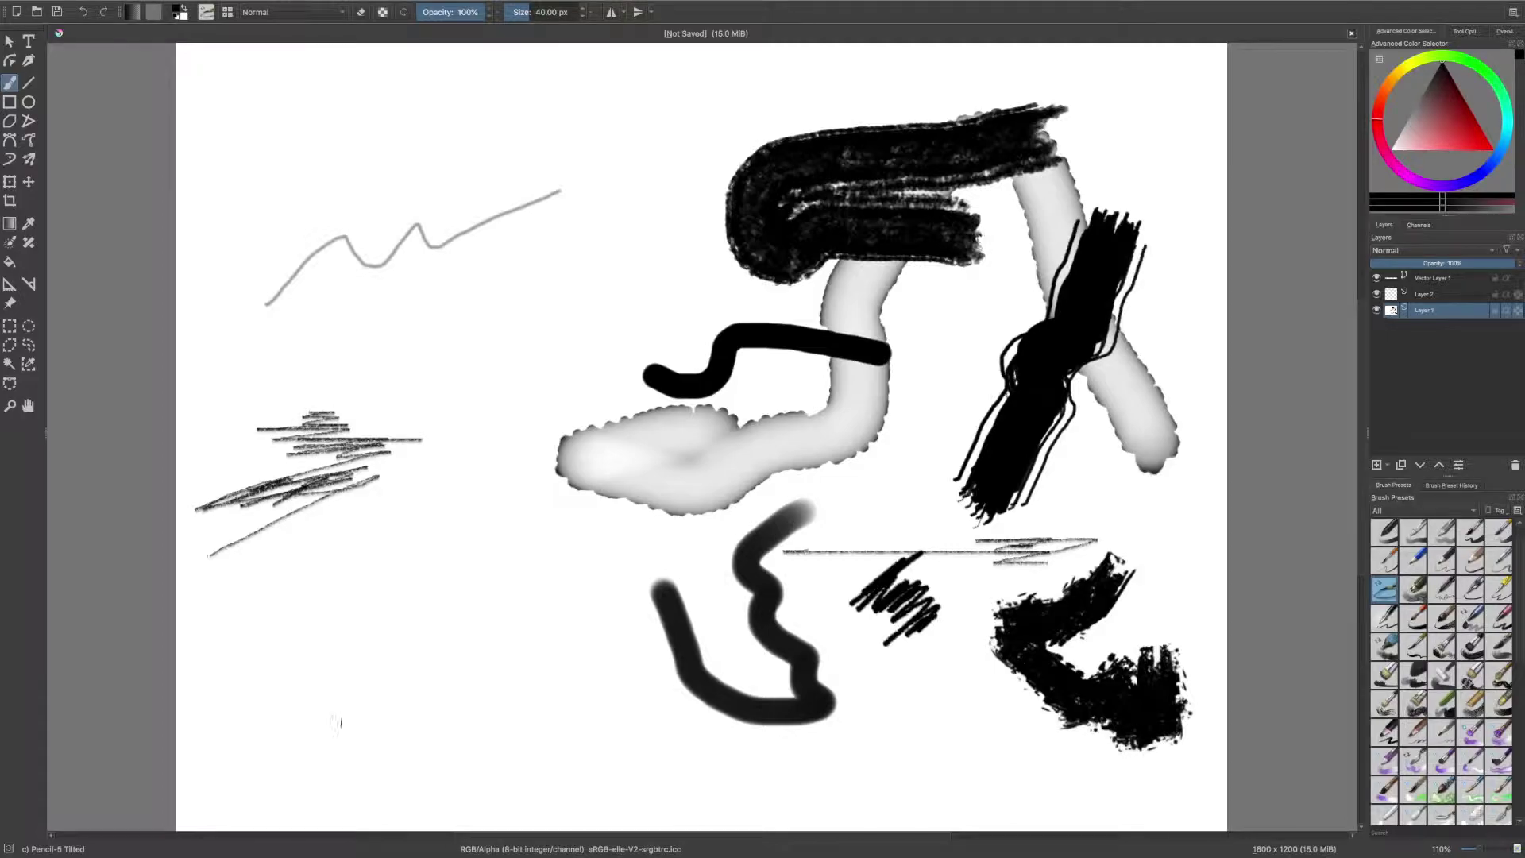
Add a text object near the top of the canvas and replace its placeholder content with "Thank you".
left_click(28, 42)
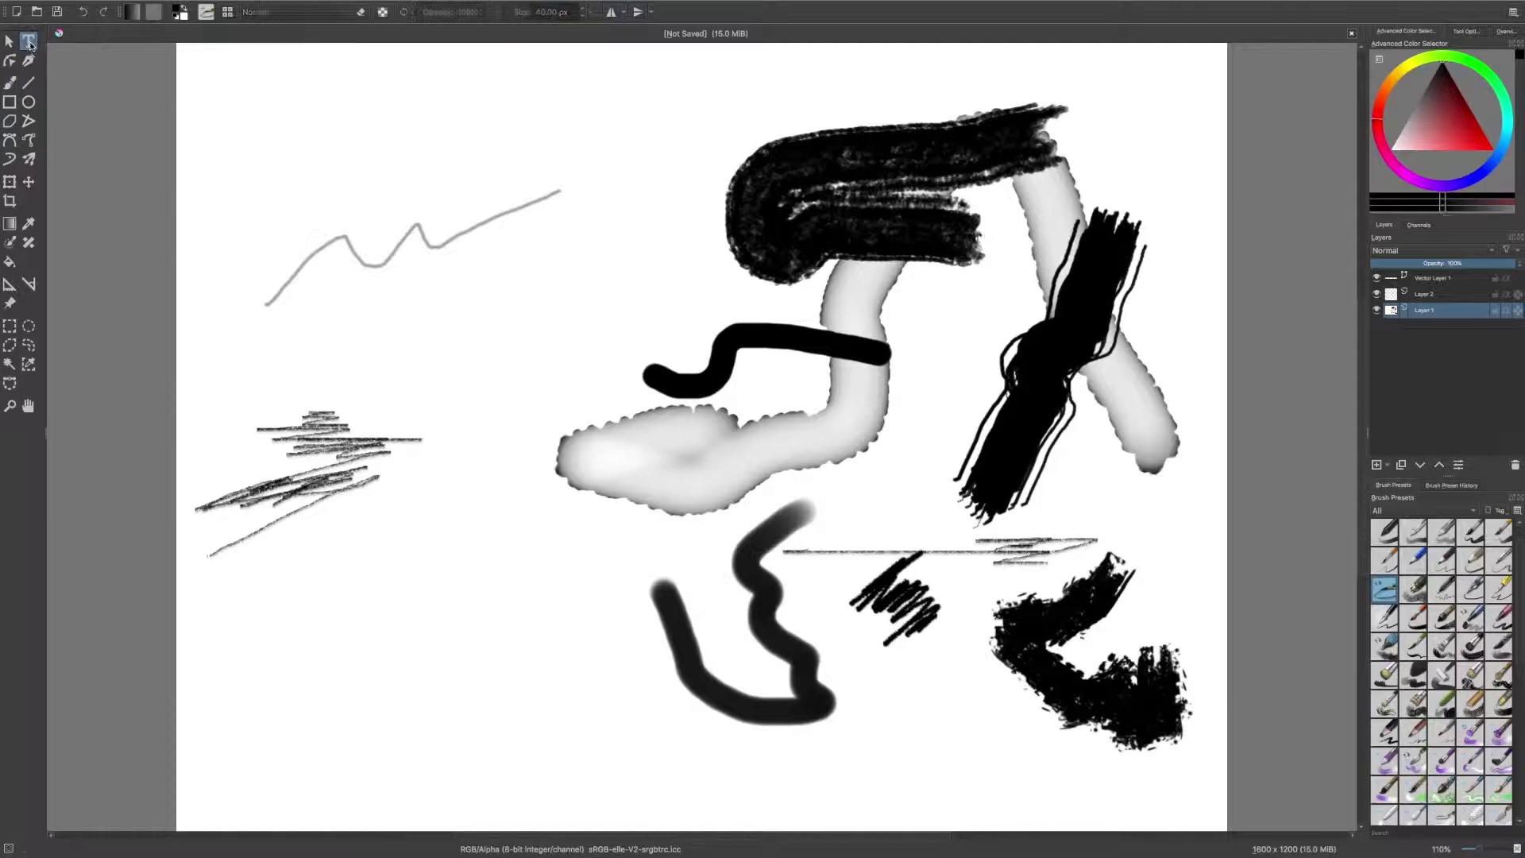
left_click_drag(222, 82, 622, 147)
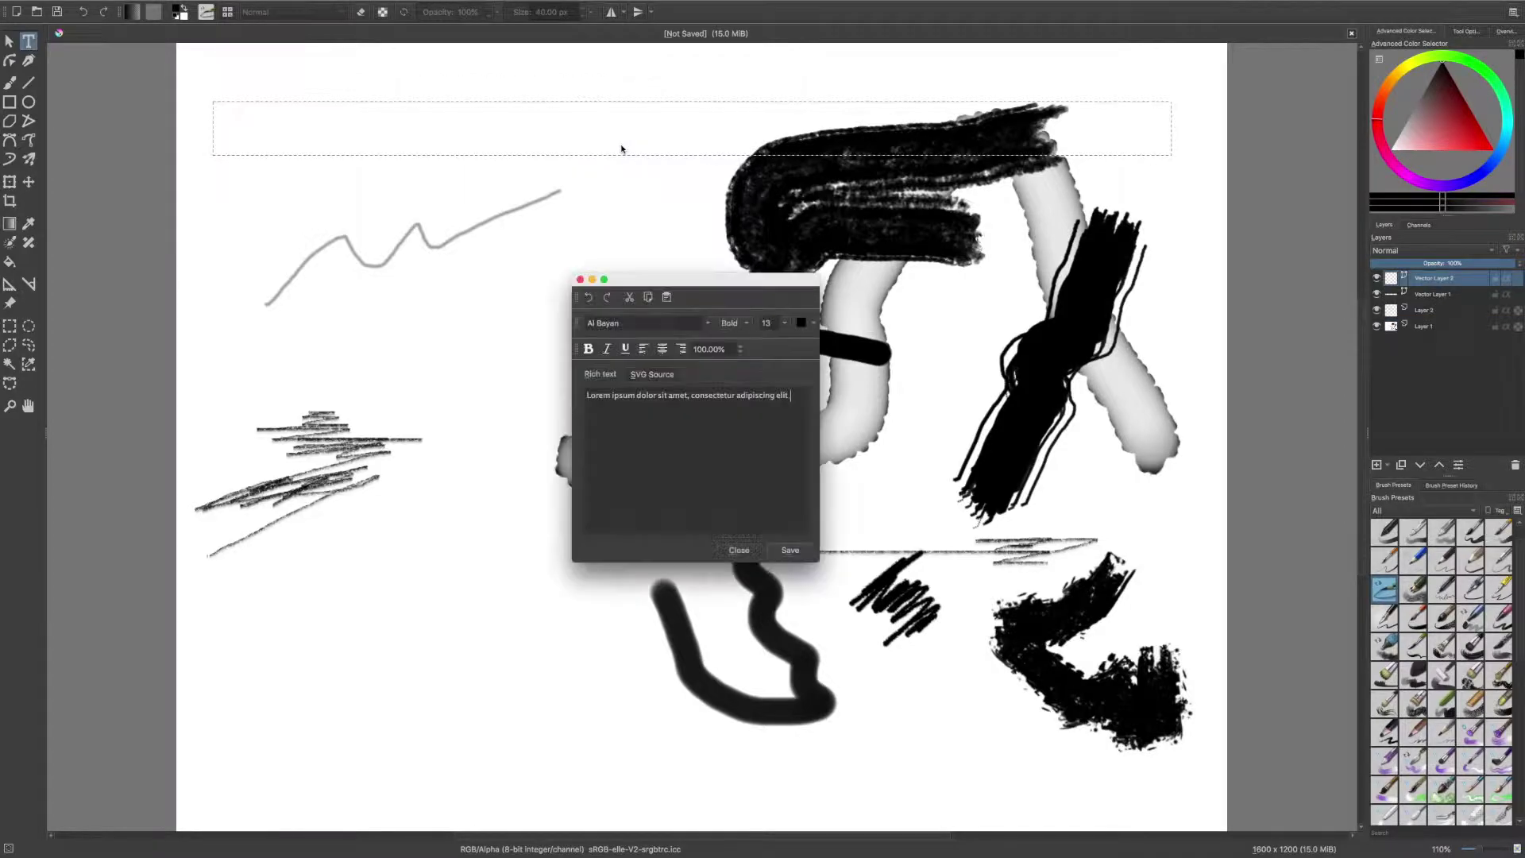
left_click_drag(793, 395, 581, 398)
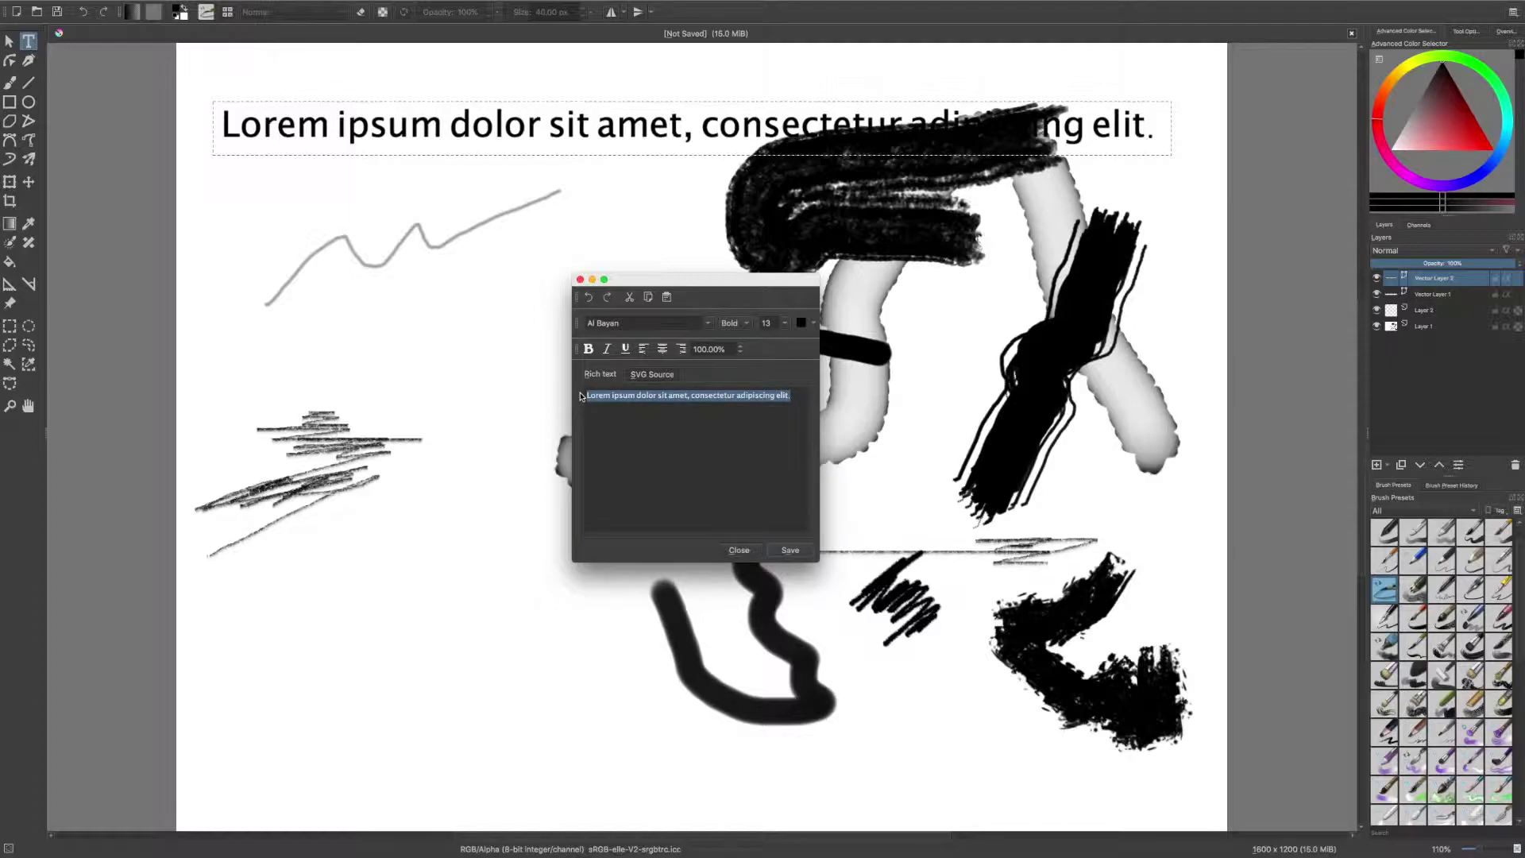
type("Thank you")
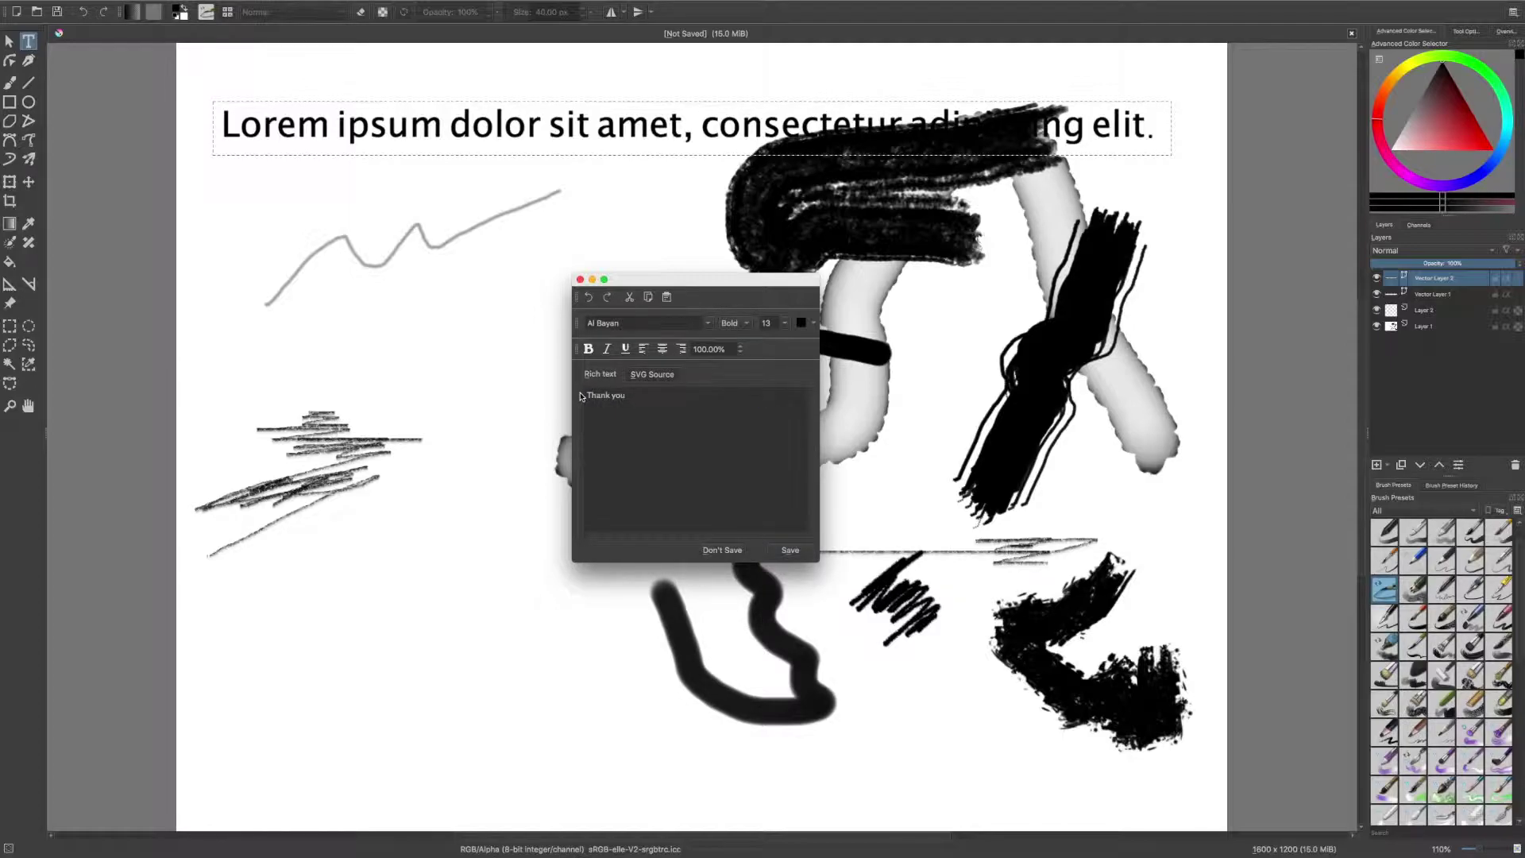
left_click(790, 550)
left_click(740, 551)
Move the "Thank you" text to just below the wavy gray pencil line.
left_click(9, 41)
left_click(288, 135)
mouse_move(293, 136)
left_mouse_down()
mouse_move(441, 397)
mouse_move(480, 183)
left_mouse_up()
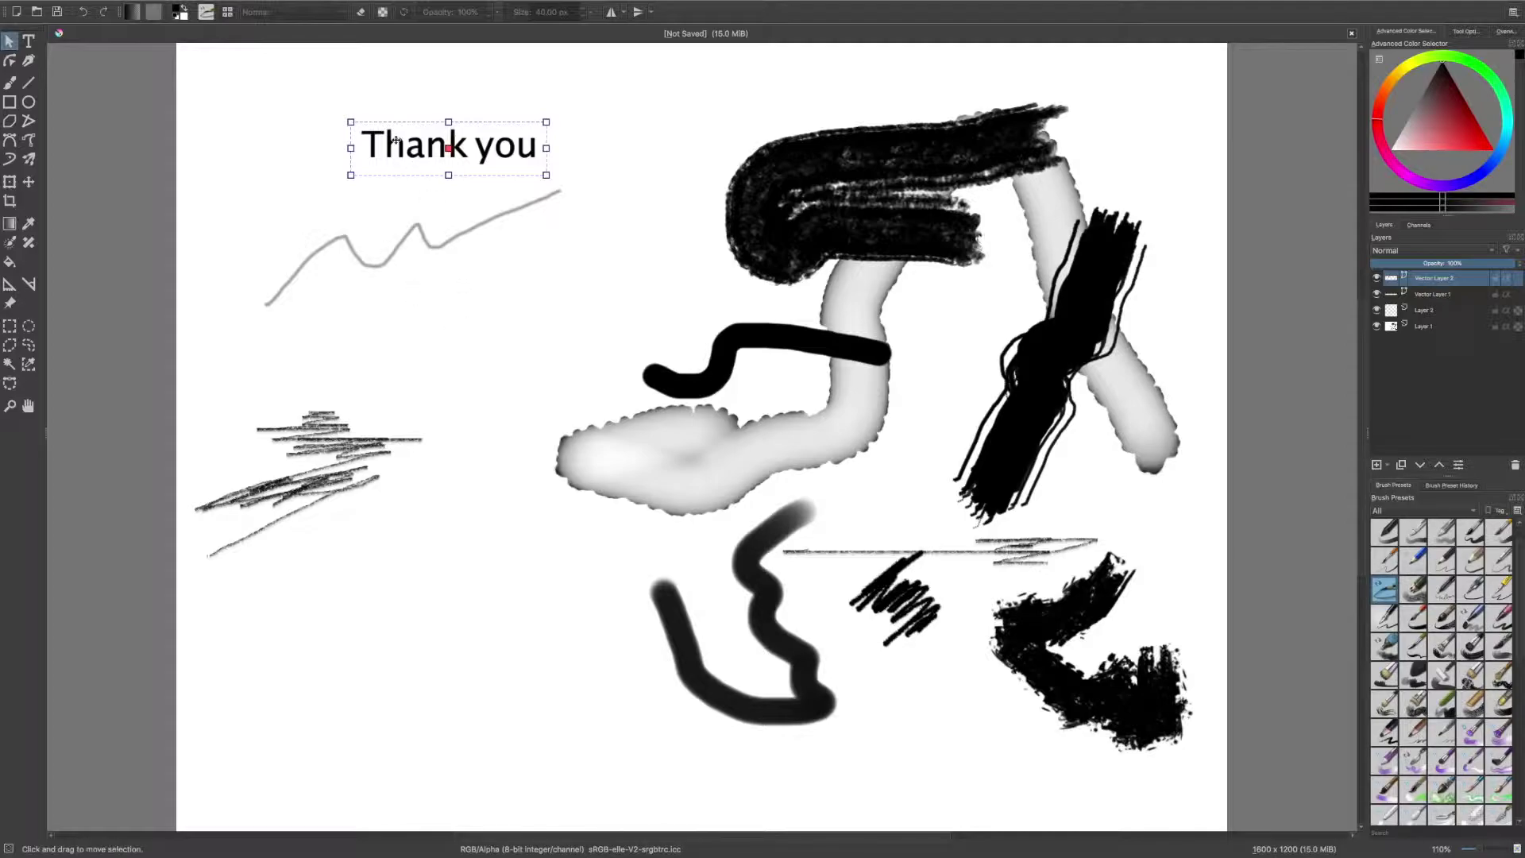
left_click_drag(401, 144, 371, 283)
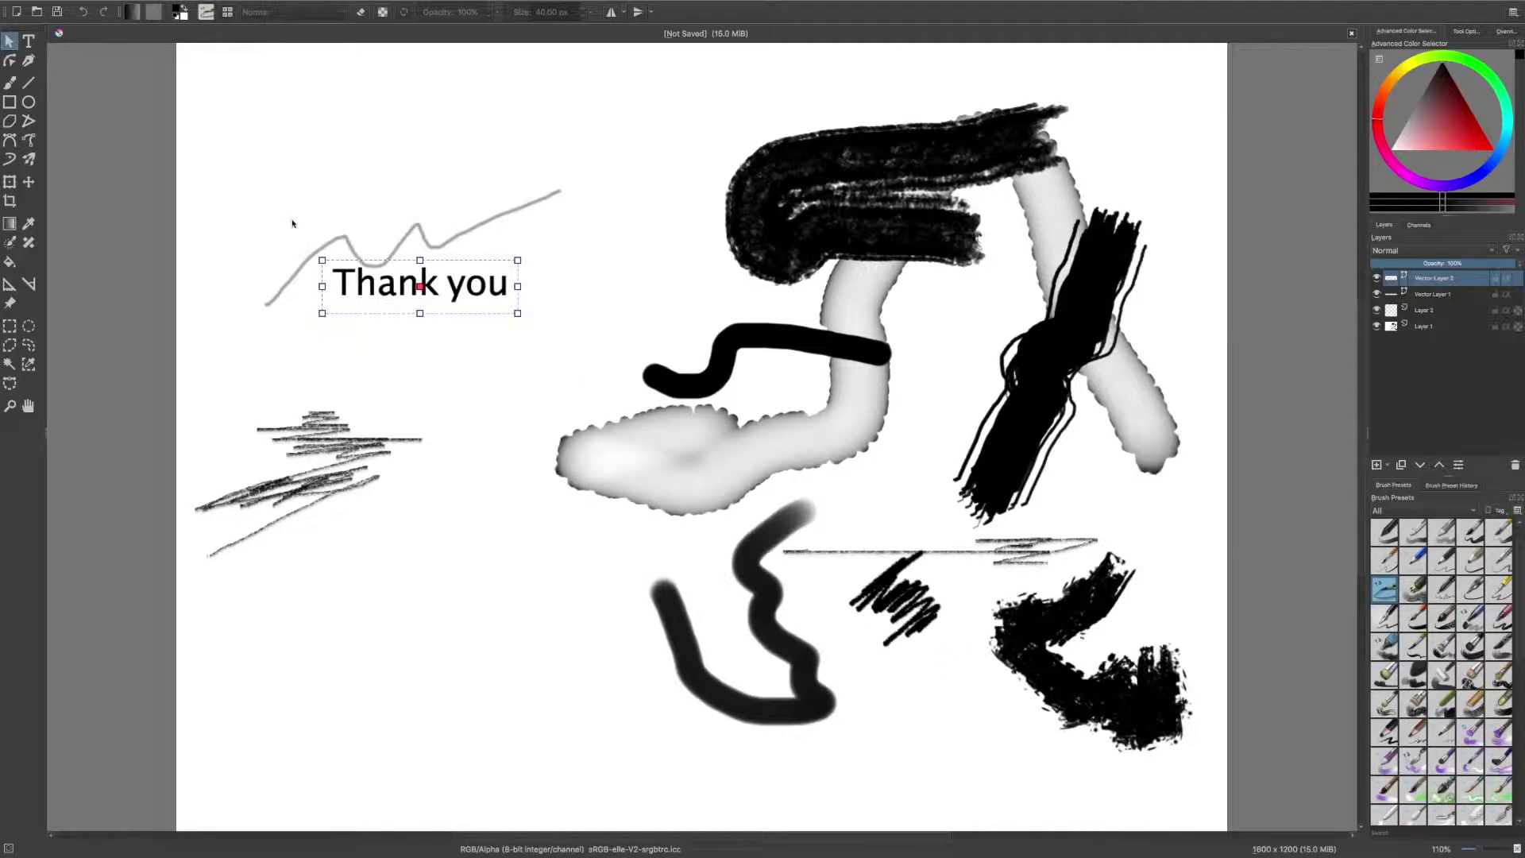
Draw a wide rectangle with a thick black outline in the empty area below the dark pencil scribbles.
left_click(9, 101)
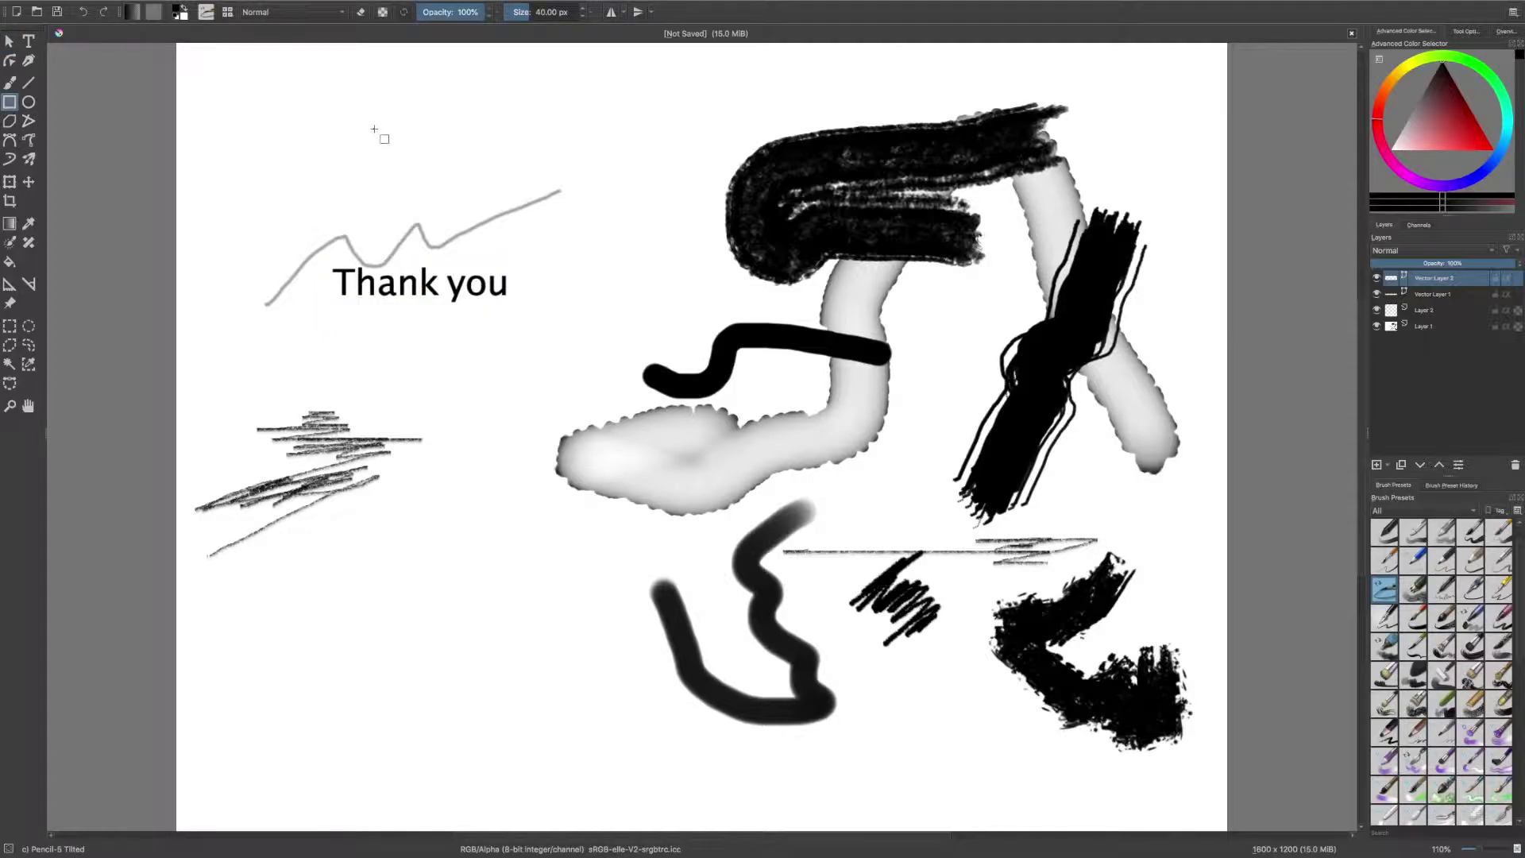
left_click_drag(331, 582, 552, 705)
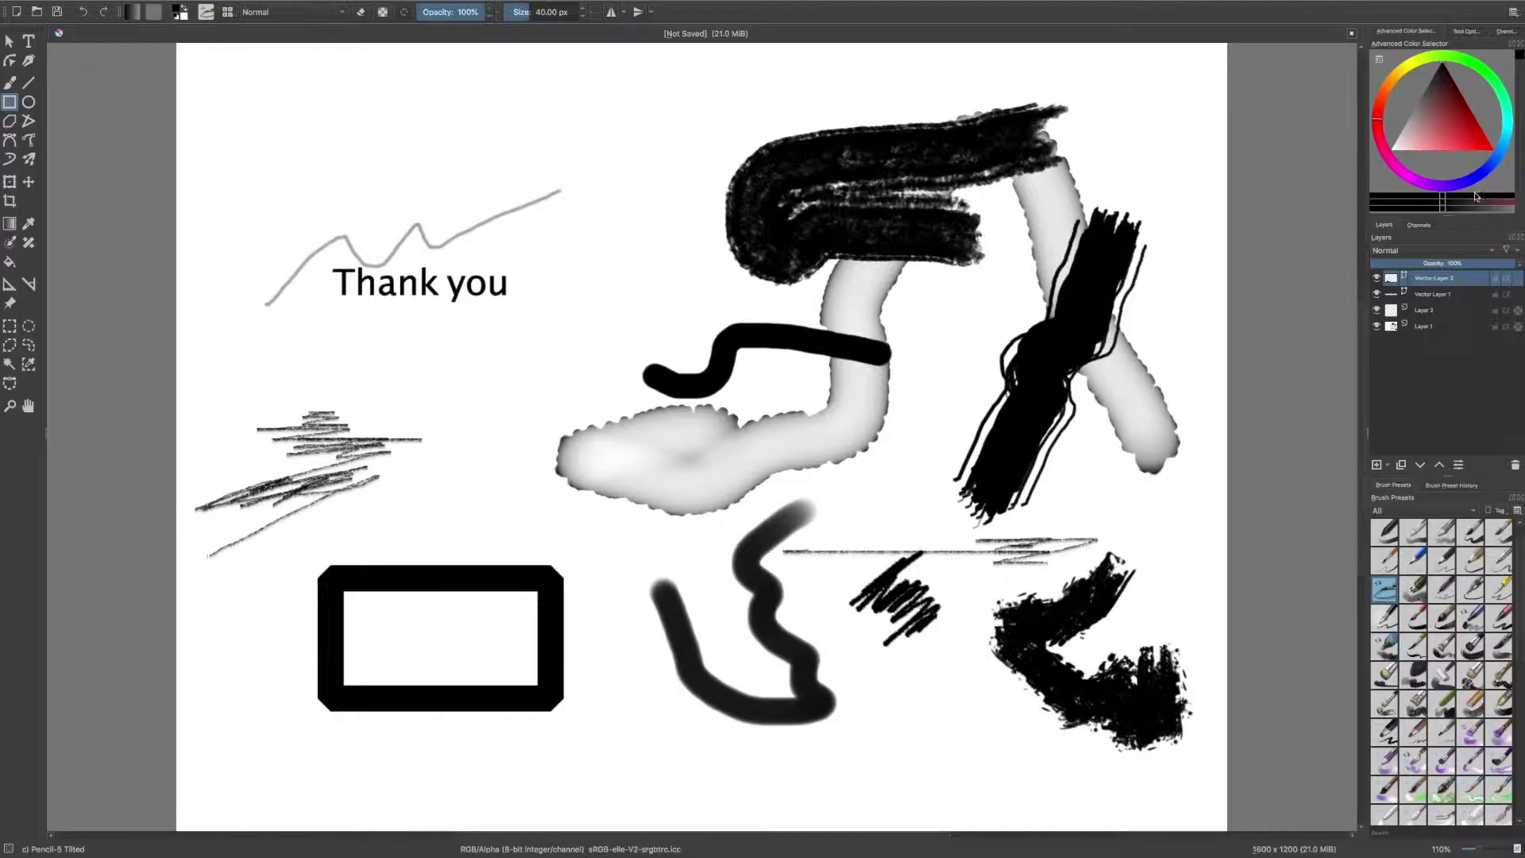
Pick a light purple colour and scribble with Pencil-5 Tilted around the "Thank you" text on Layer 1.
left_click(1482, 76)
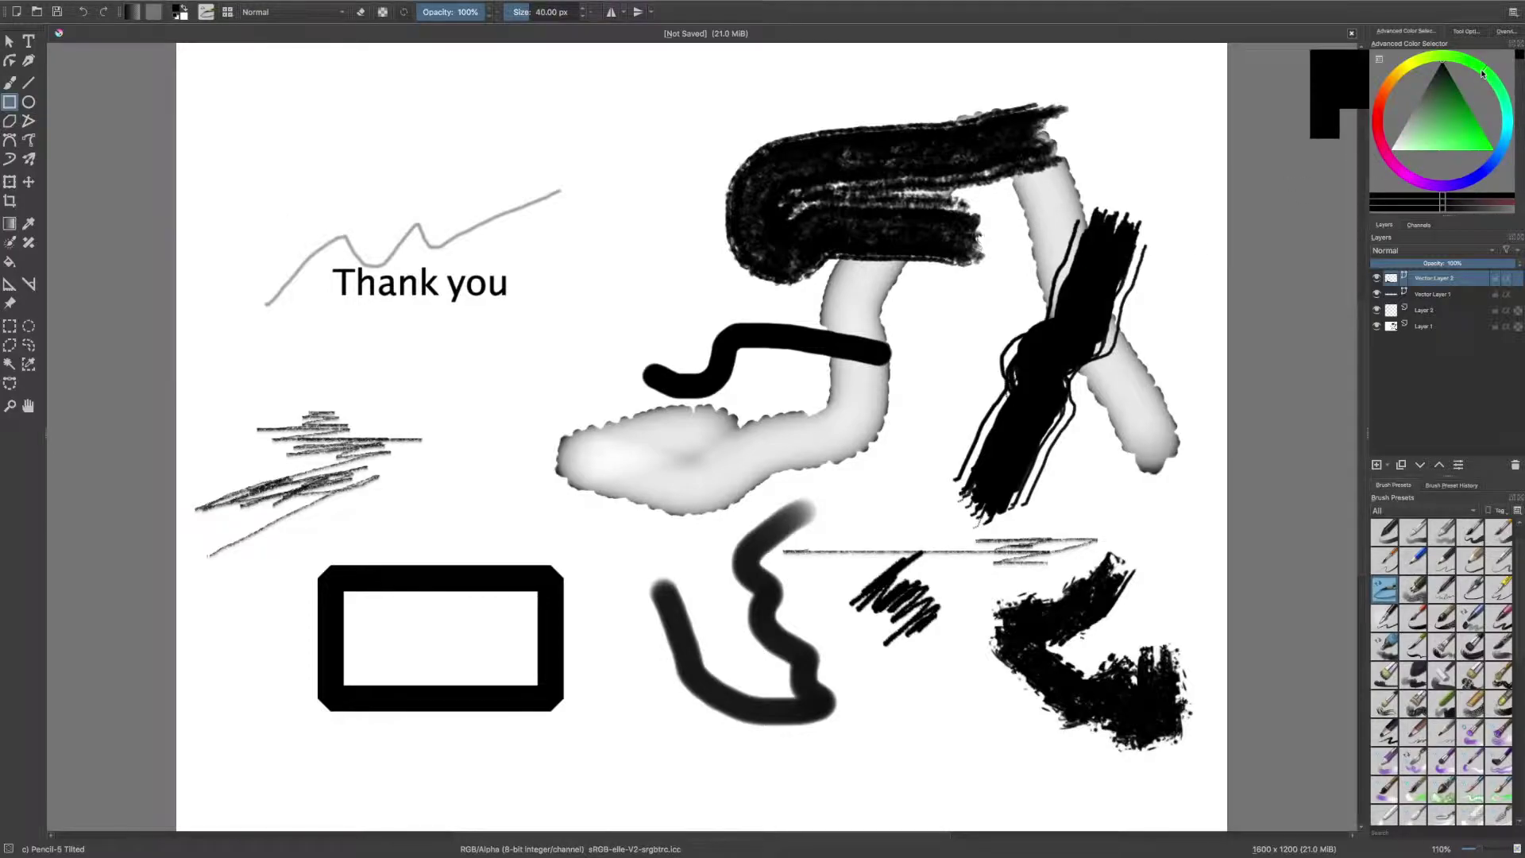
left_click_drag(1484, 178, 1425, 183)
left_click(1433, 132)
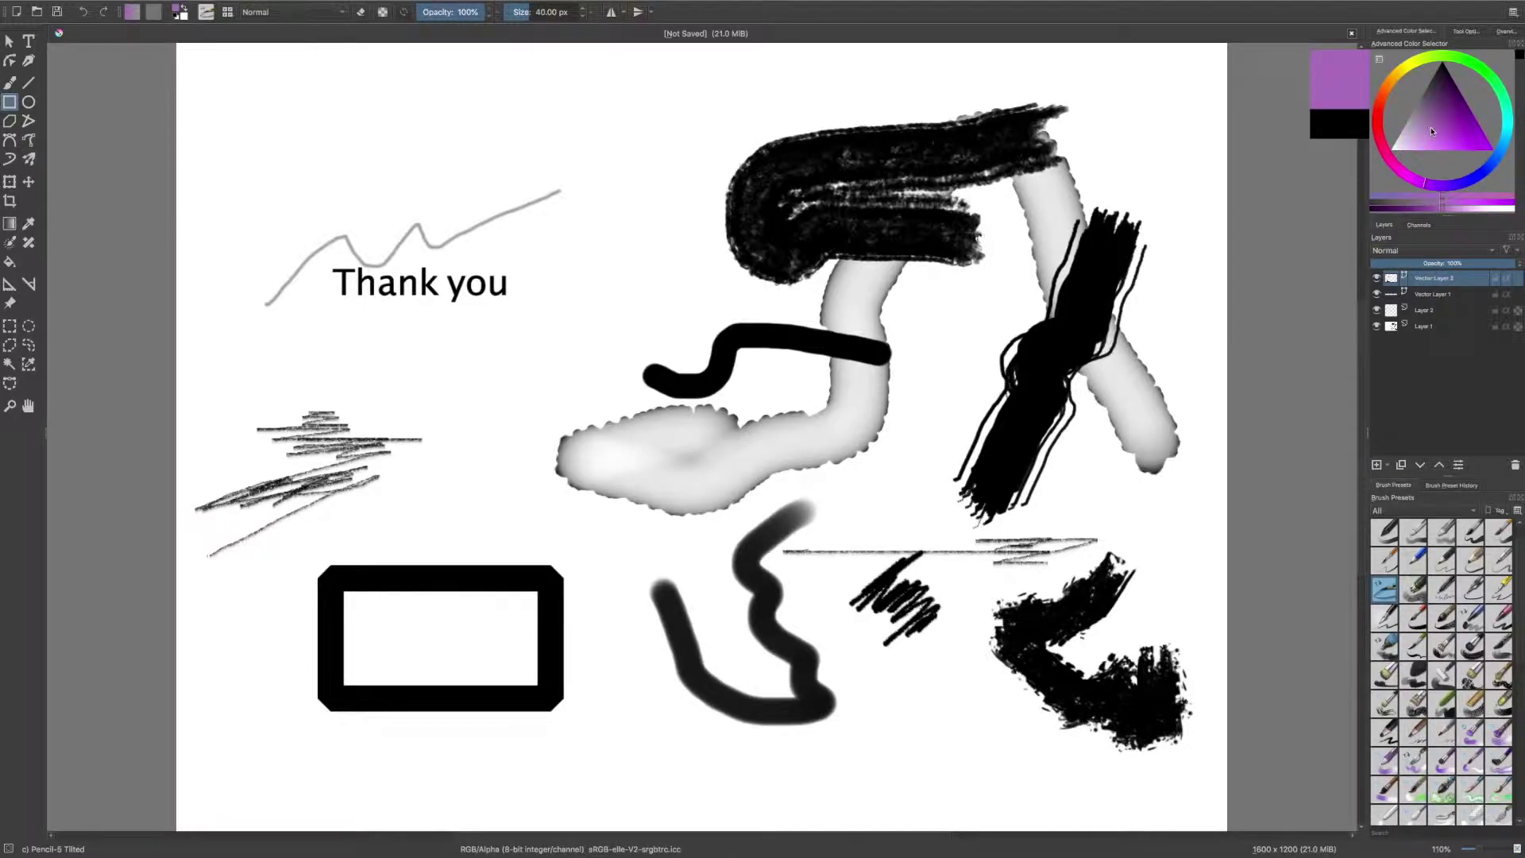
left_click(9, 82)
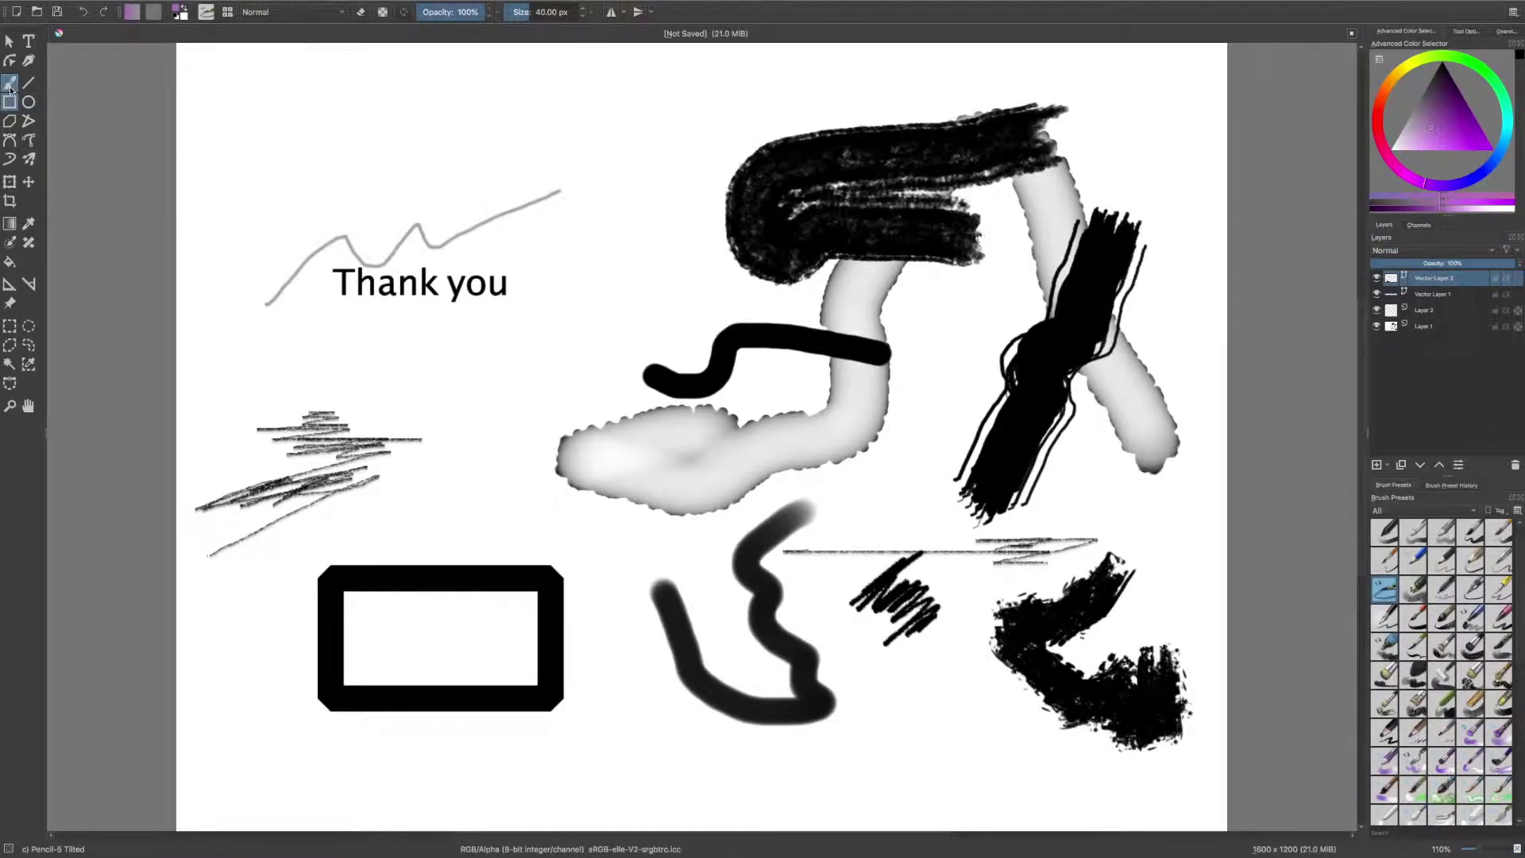
left_click(397, 133)
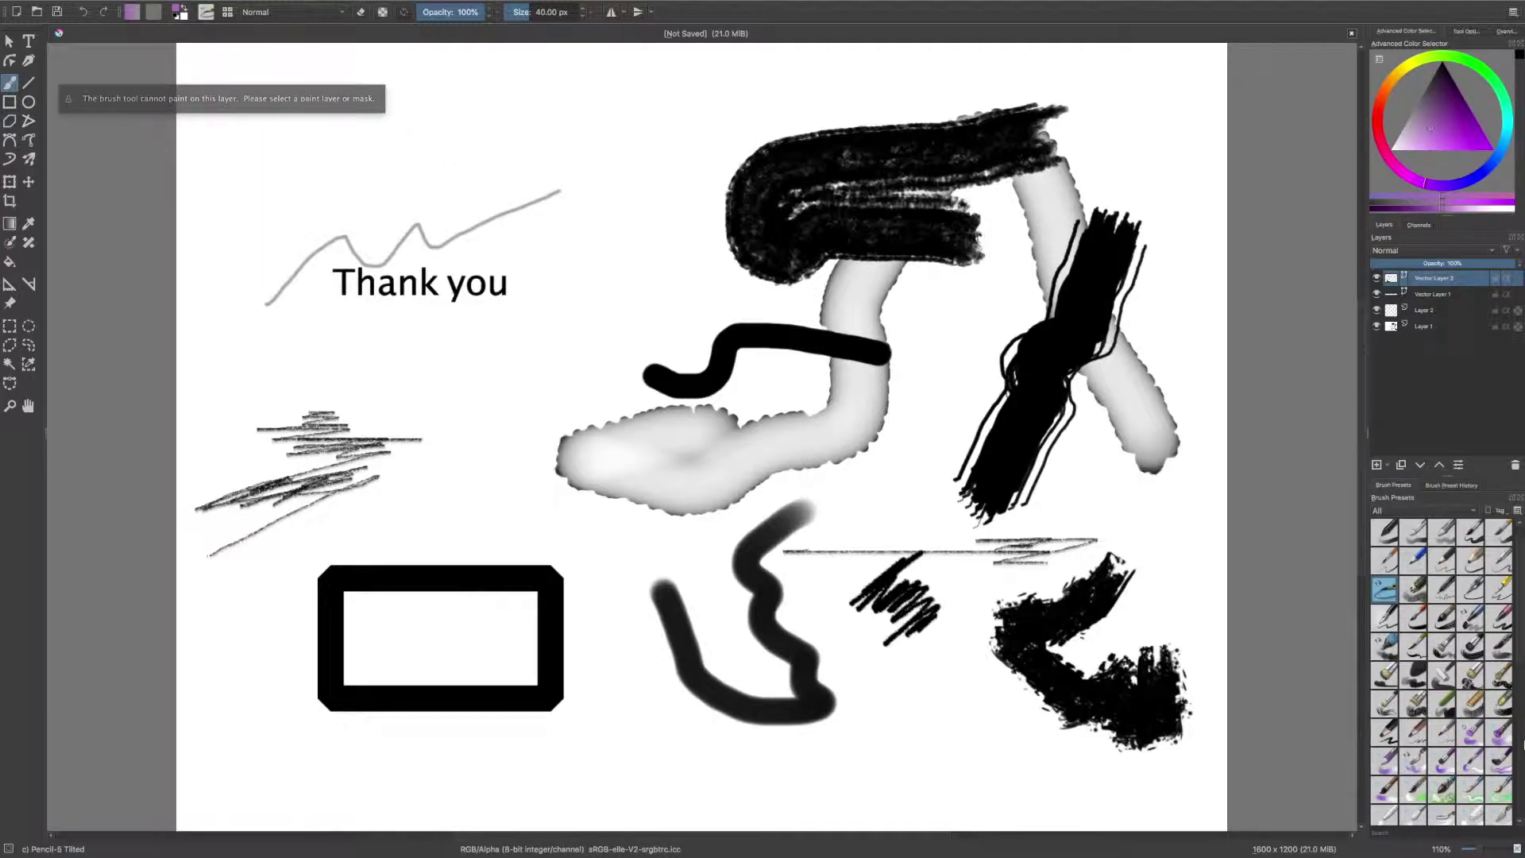
left_click(1432, 330)
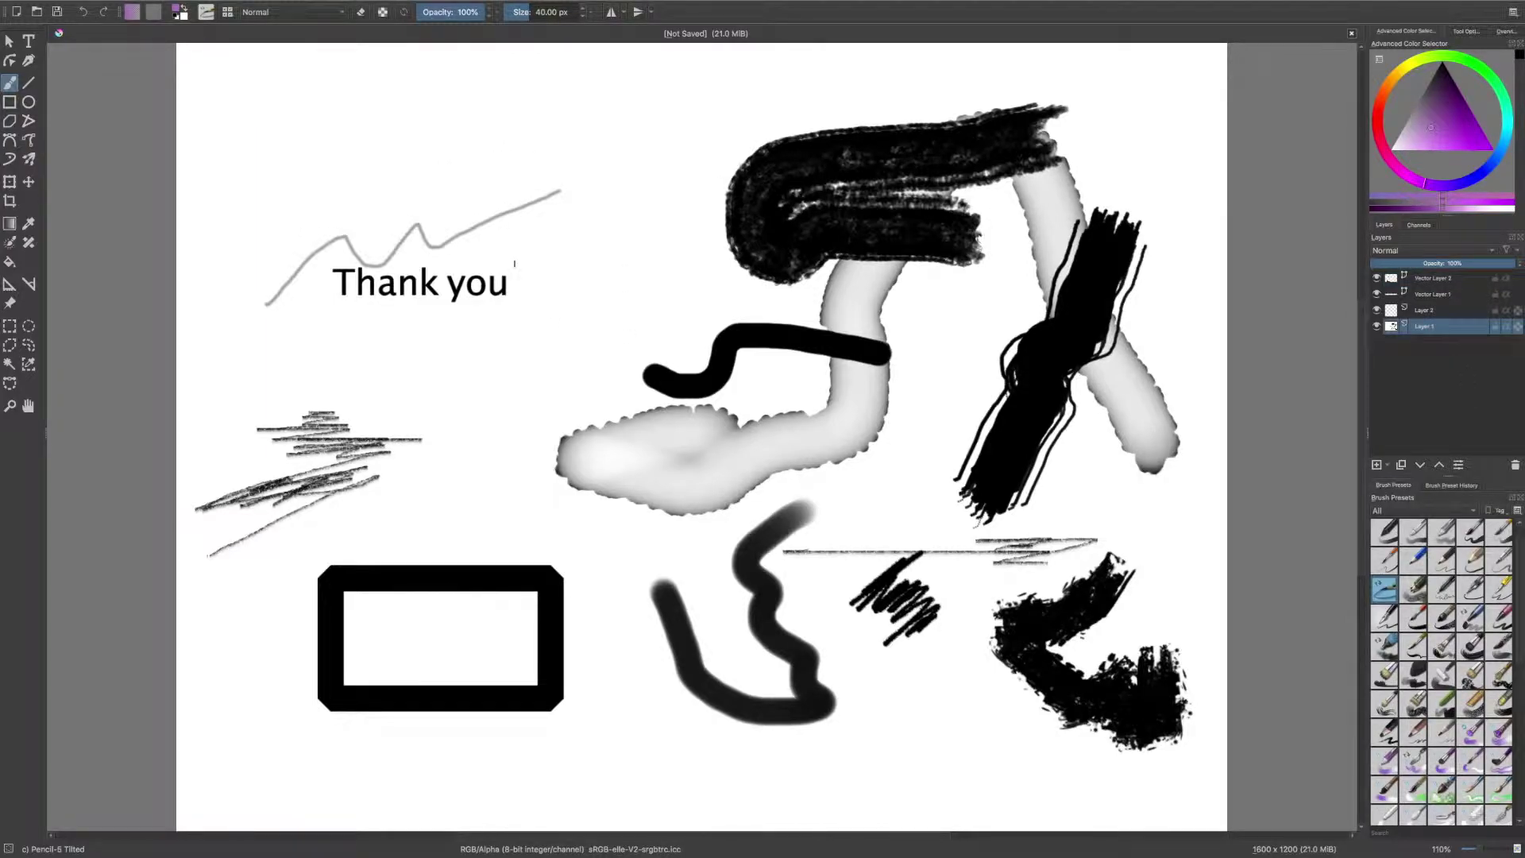
mouse_move(356, 116)
left_mouse_down()
mouse_move(545, 127)
mouse_move(508, 163)
mouse_move(477, 123)
mouse_move(339, 135)
mouse_move(652, 166)
mouse_move(461, 208)
mouse_move(706, 256)
mouse_move(413, 370)
left_mouse_up()
left_click_drag(515, 380, 542, 379)
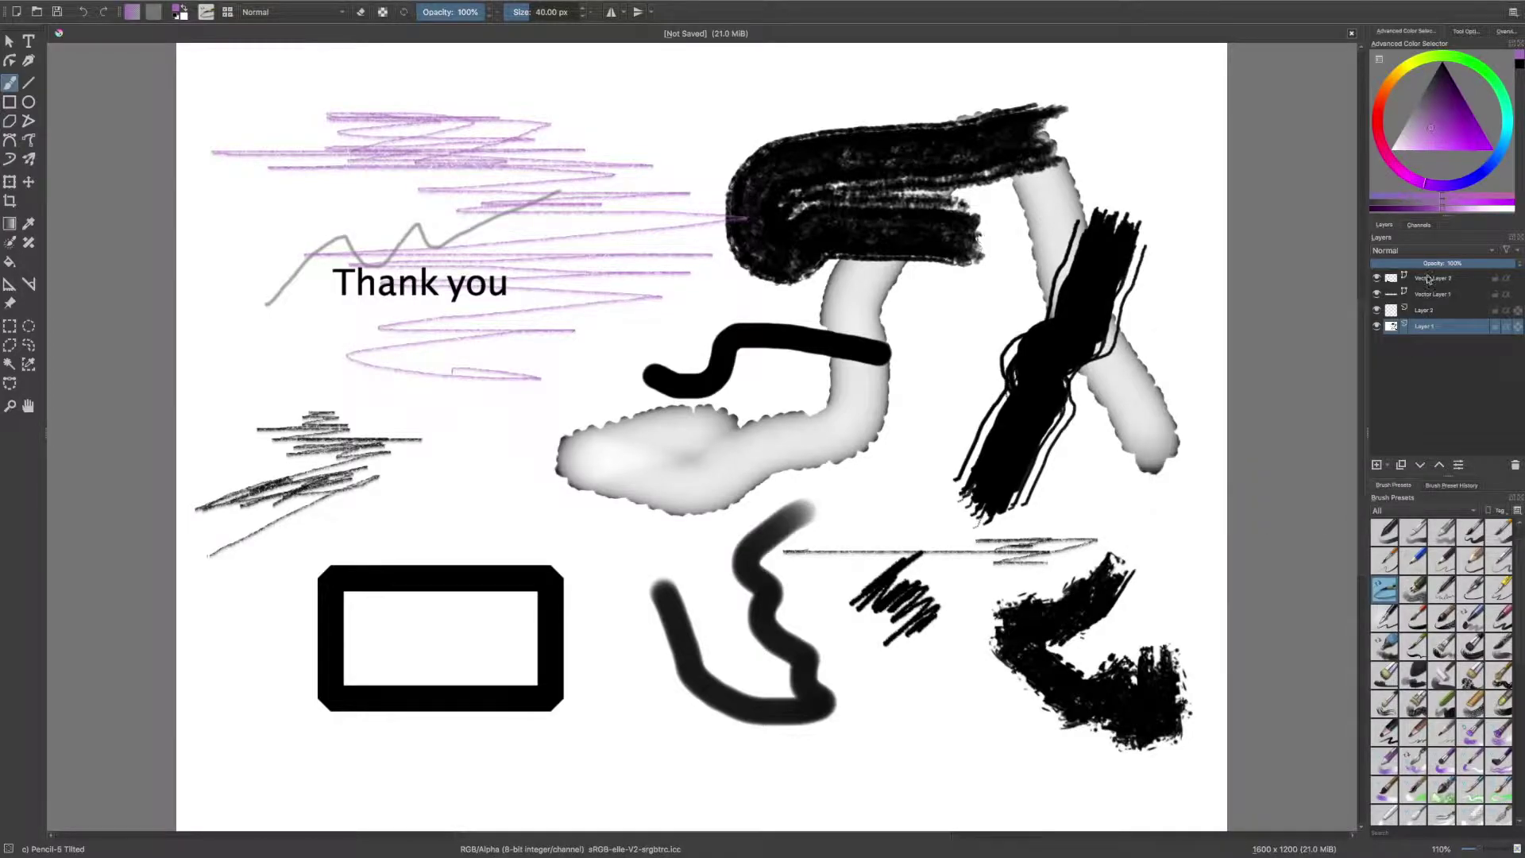
mouse_move(1439, 286)
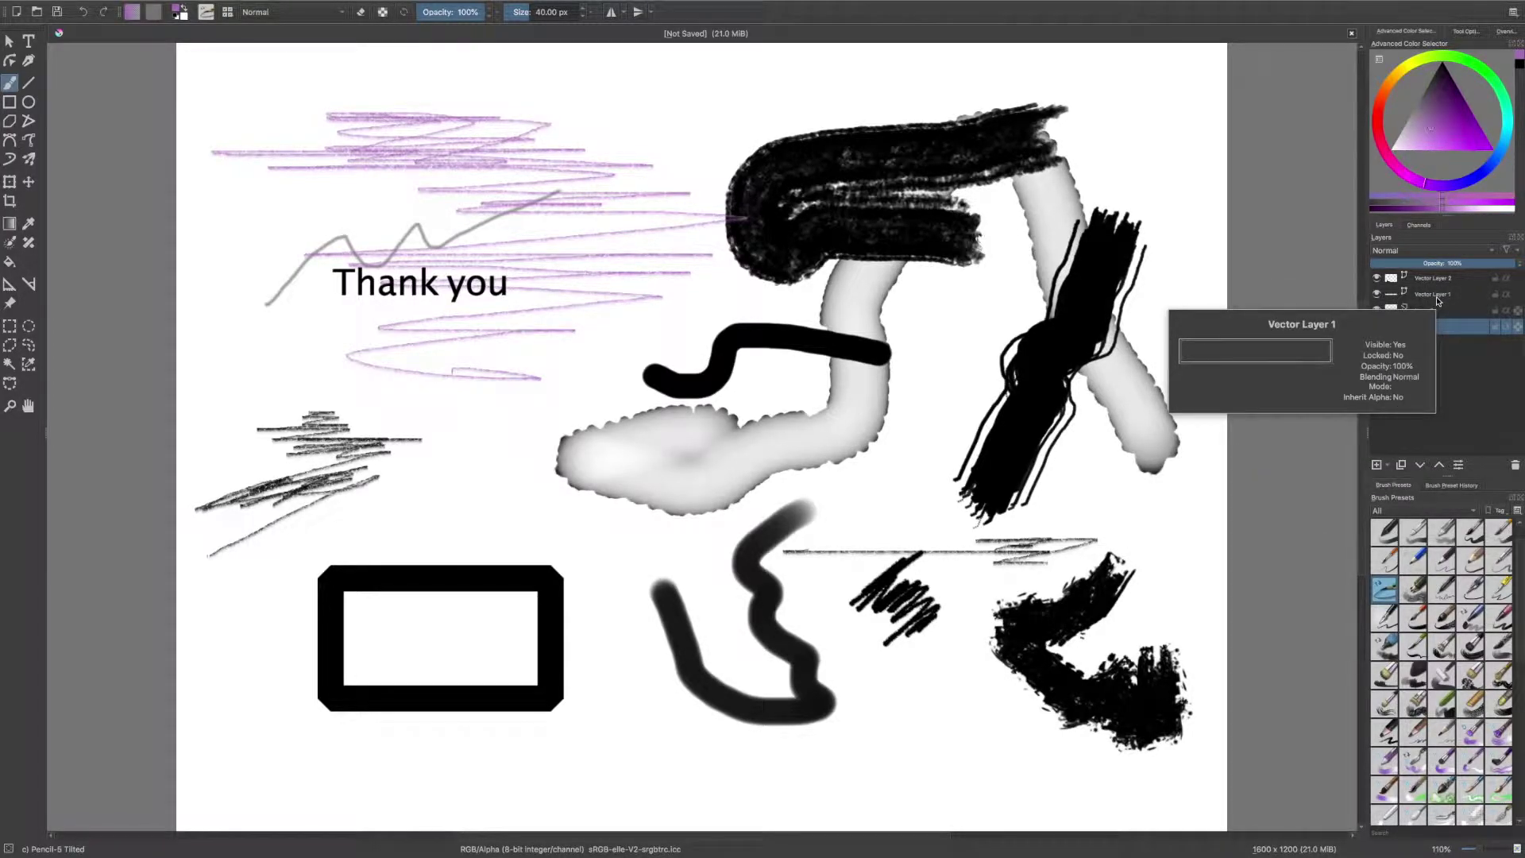
mouse_move(1443, 334)
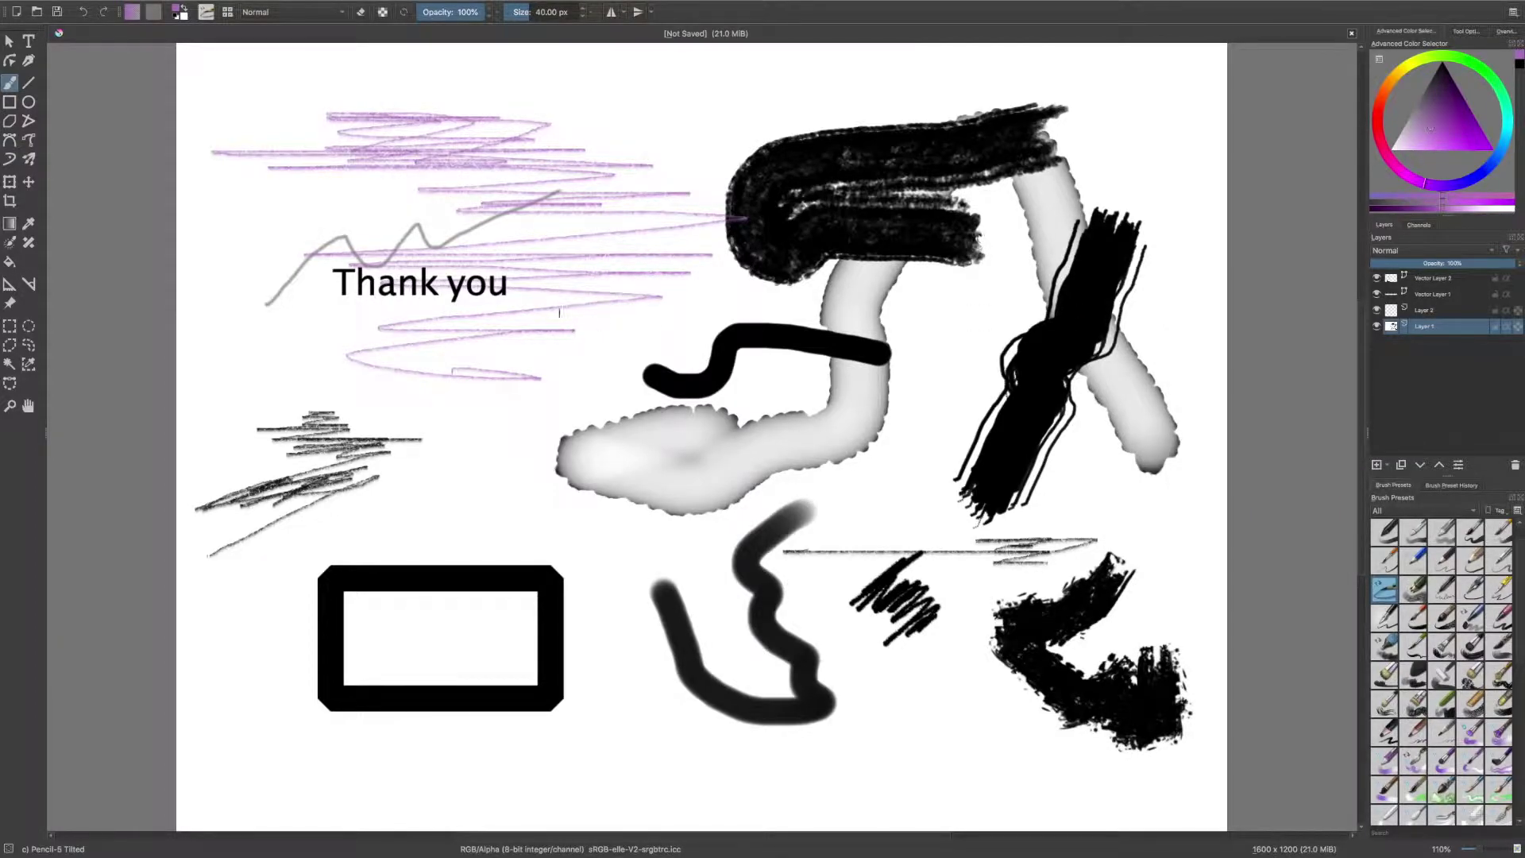
Close the test drawing without saving its changes.
left_click(70, 7)
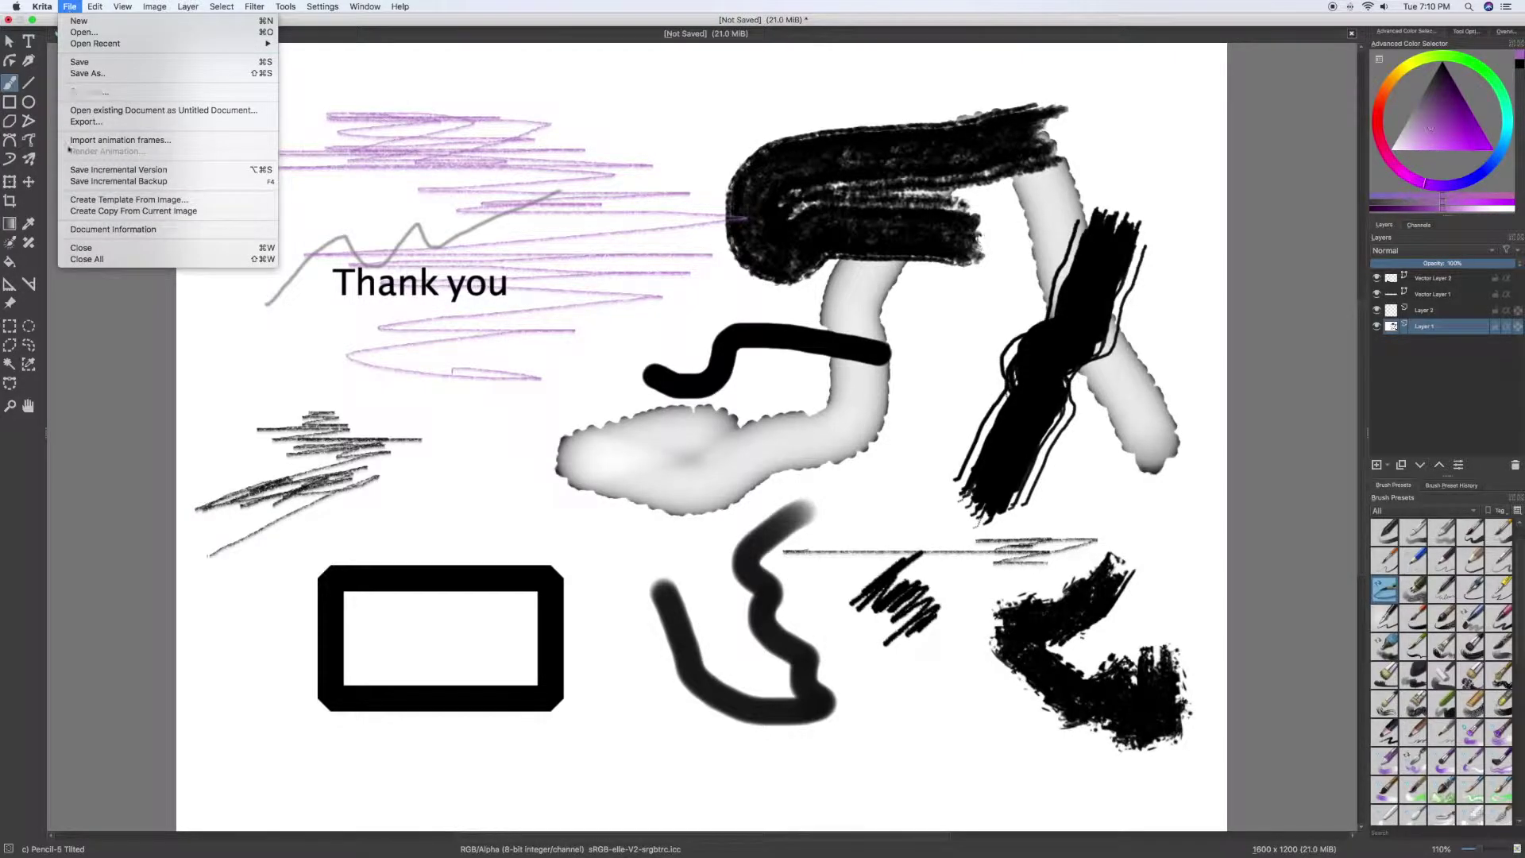
left_click(74, 248)
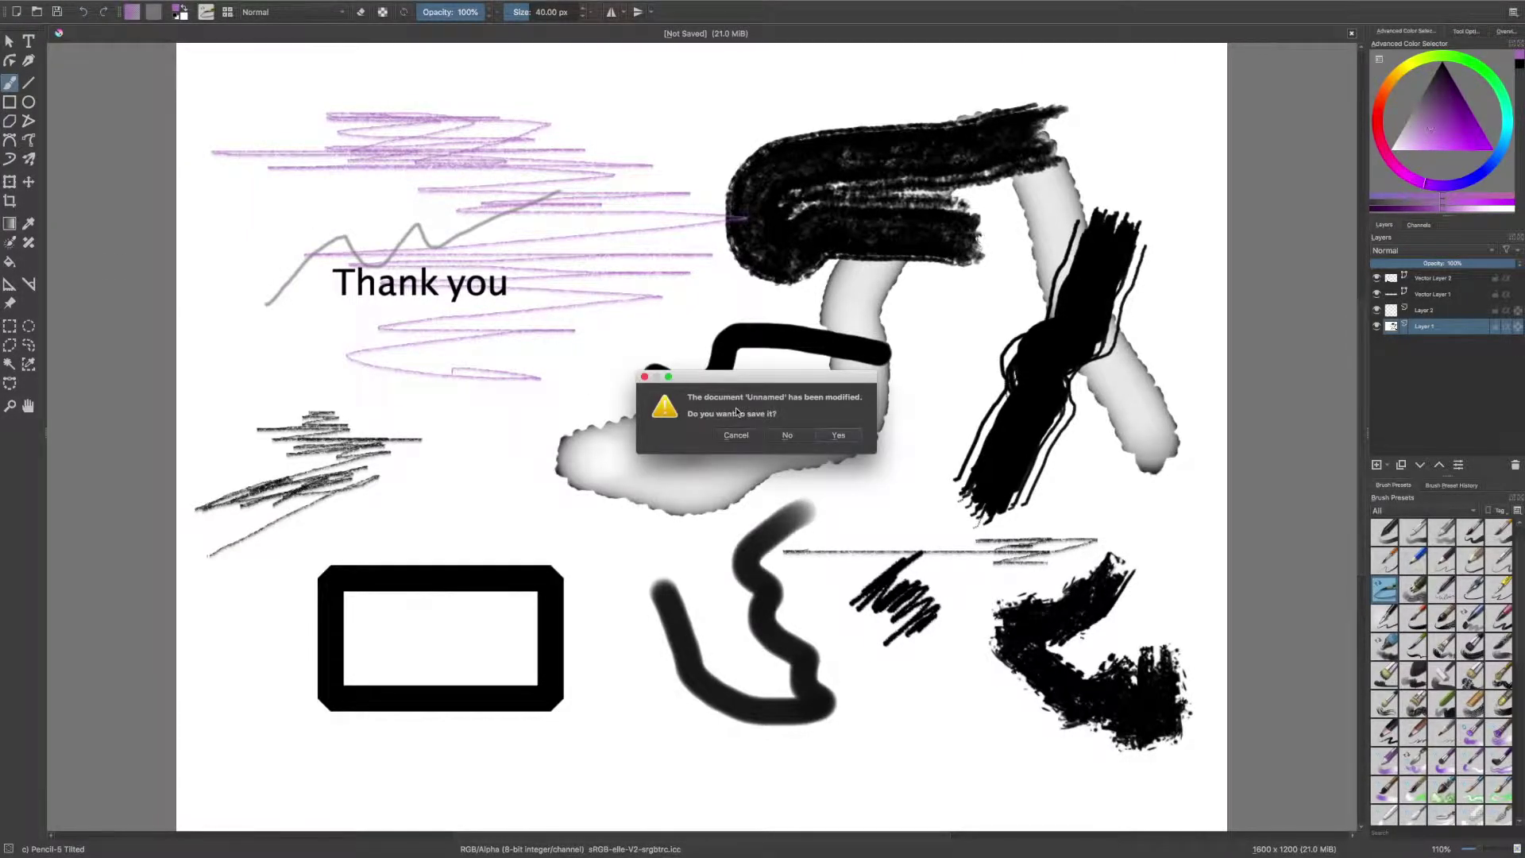
left_click(784, 436)
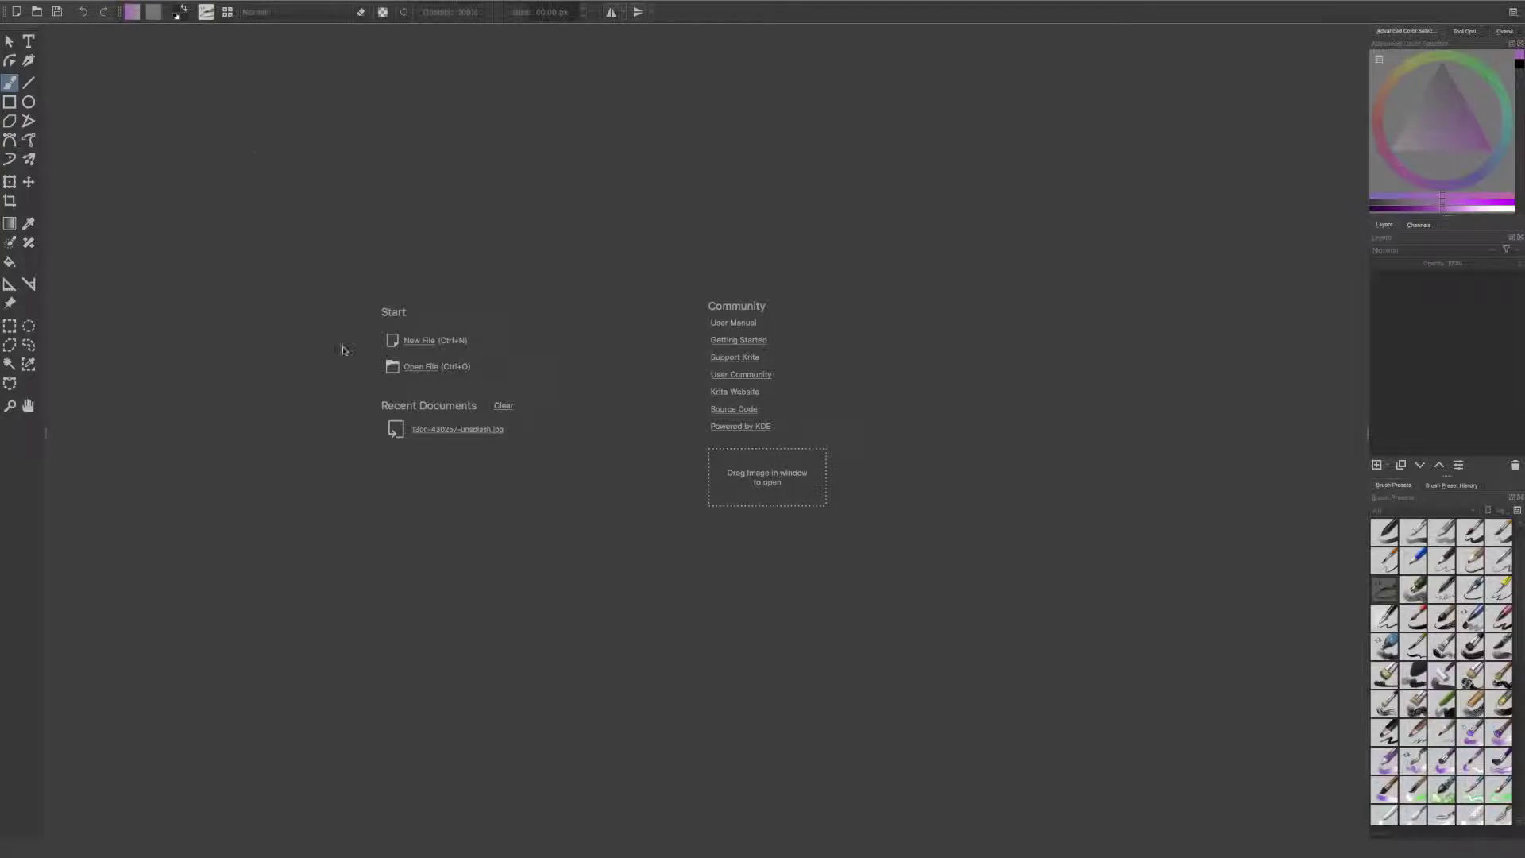
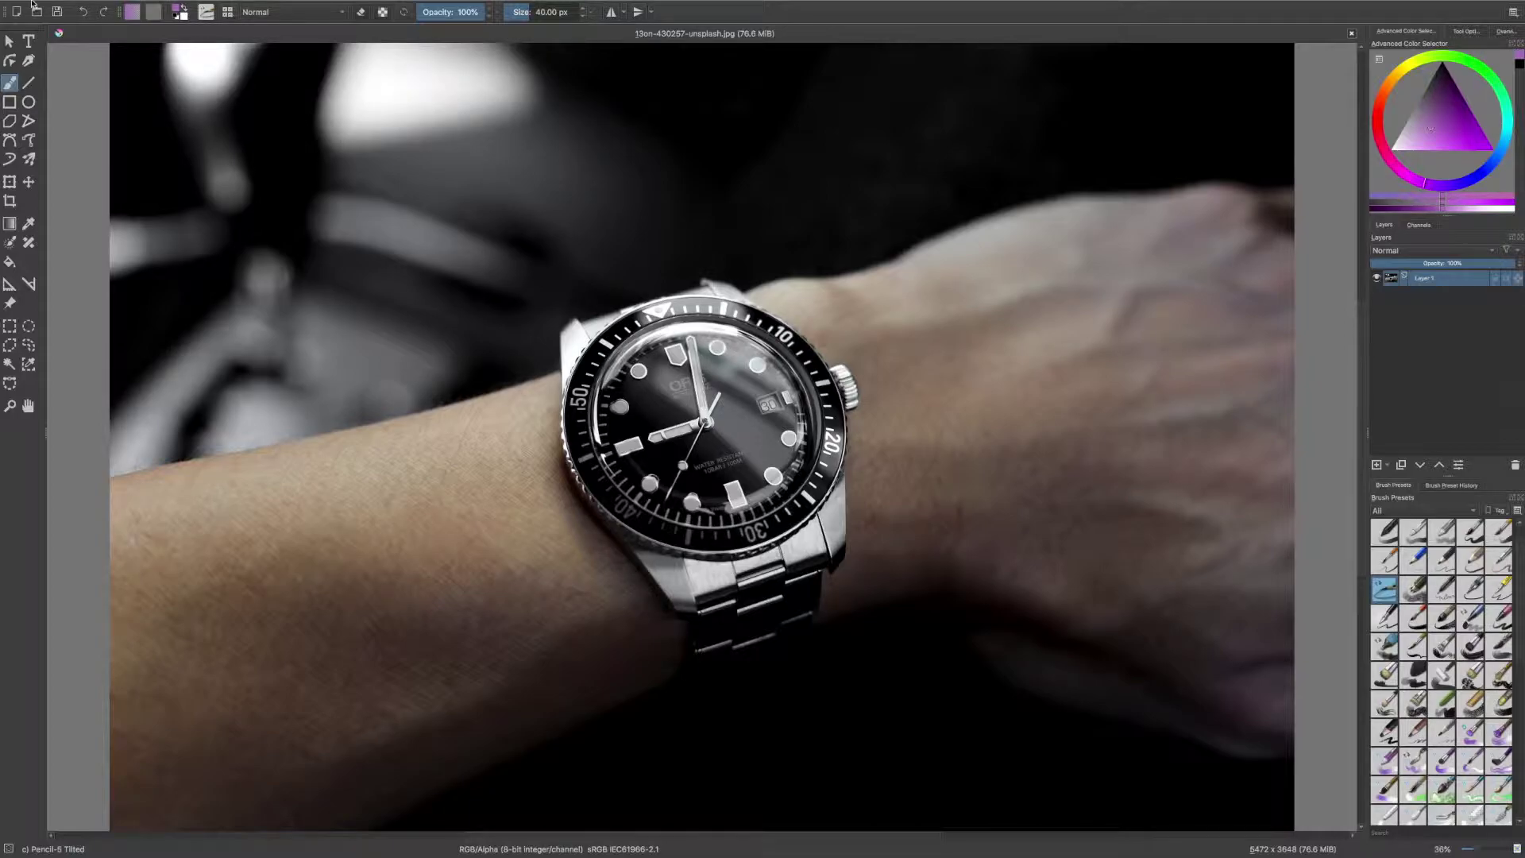
Scale the watch photo to a width of 2000 px with its proportions constrained.
mouse_move(34, 2)
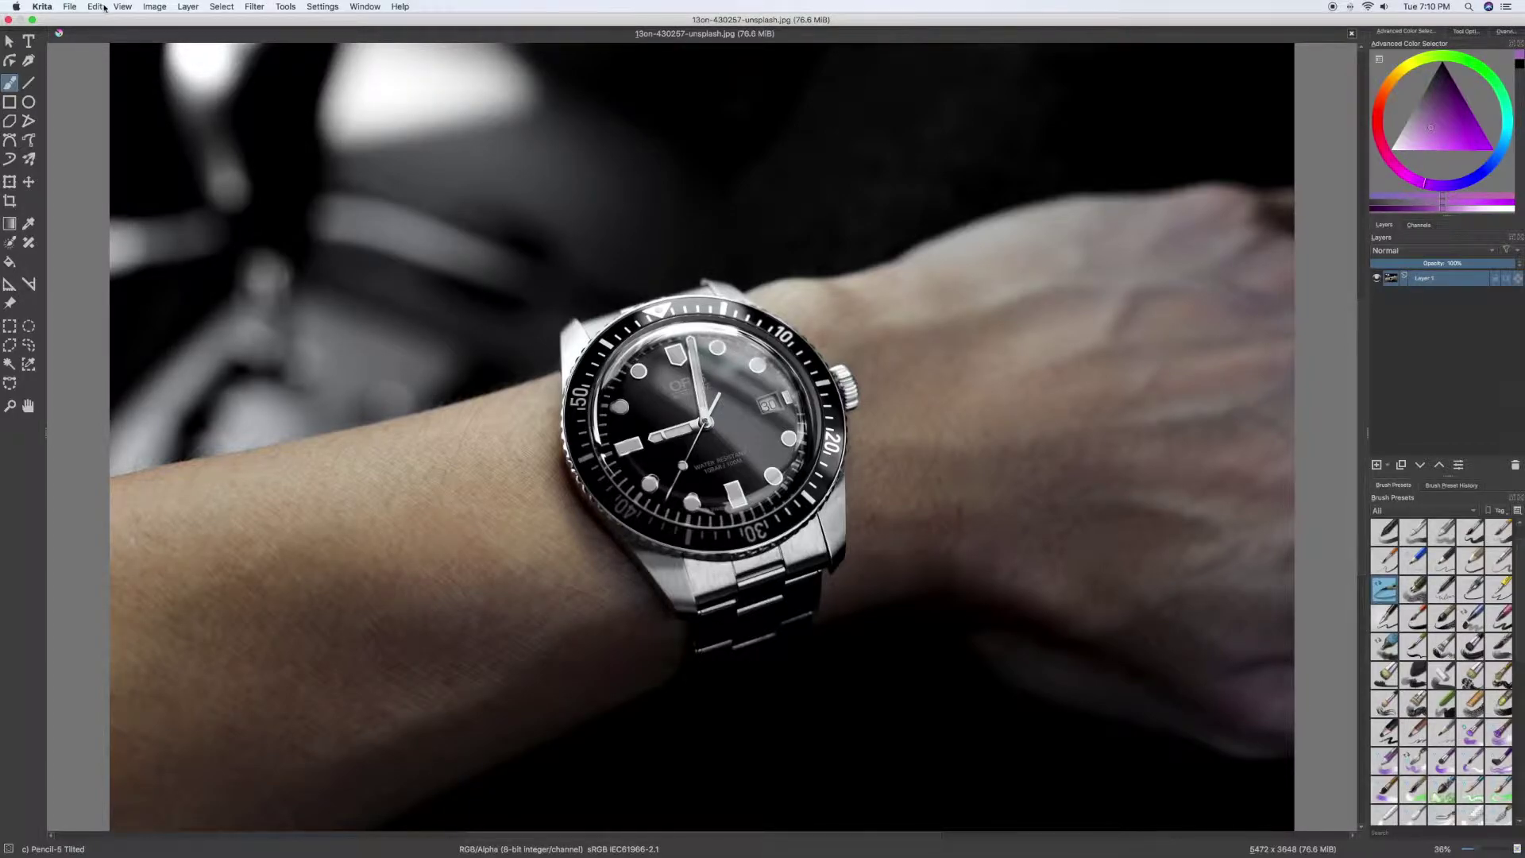
left_click(154, 7)
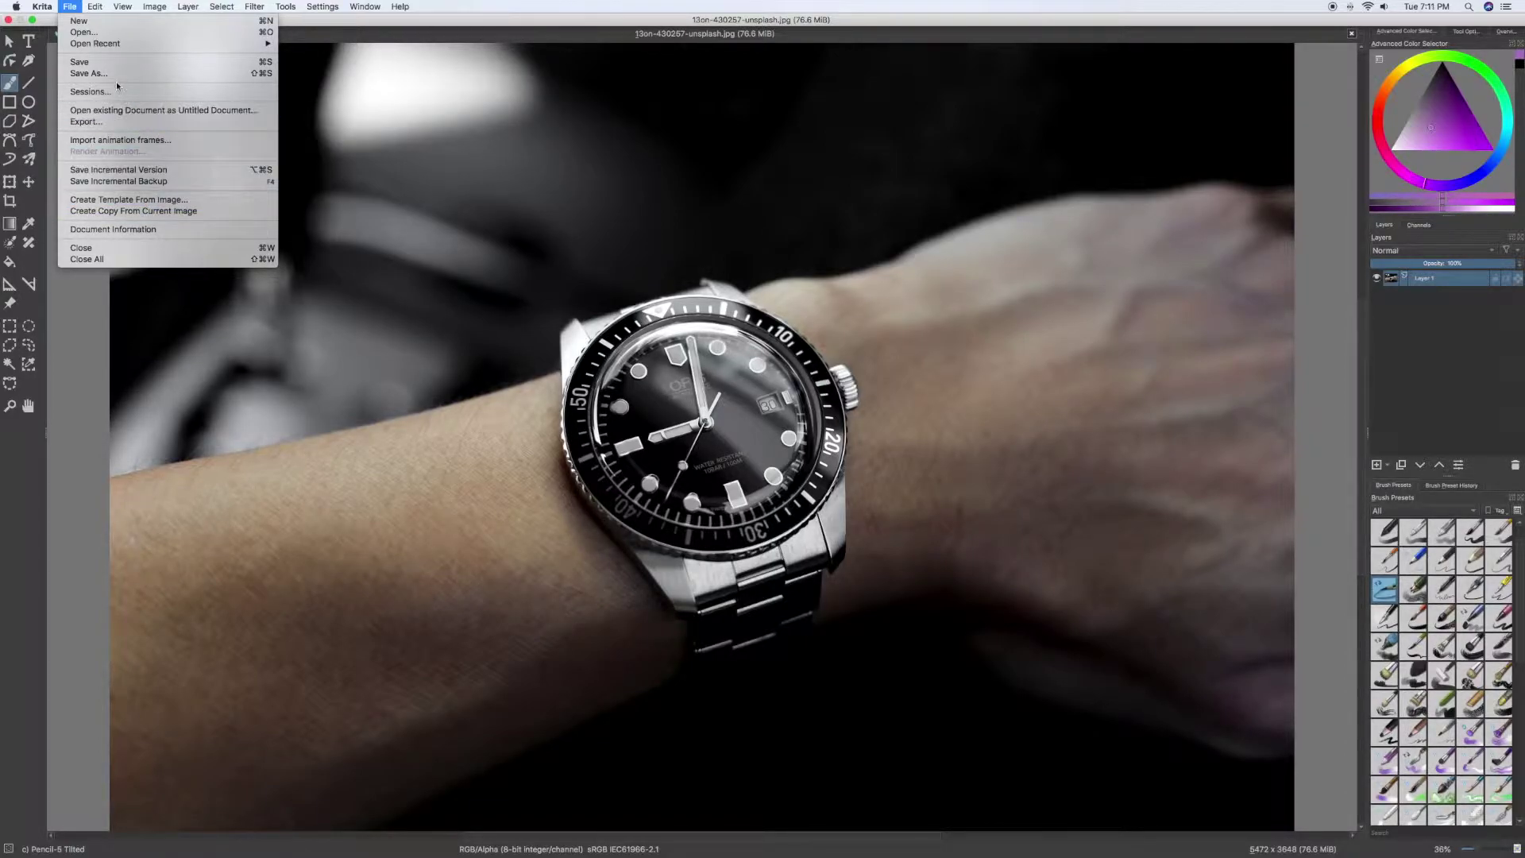
mouse_move(96, 7)
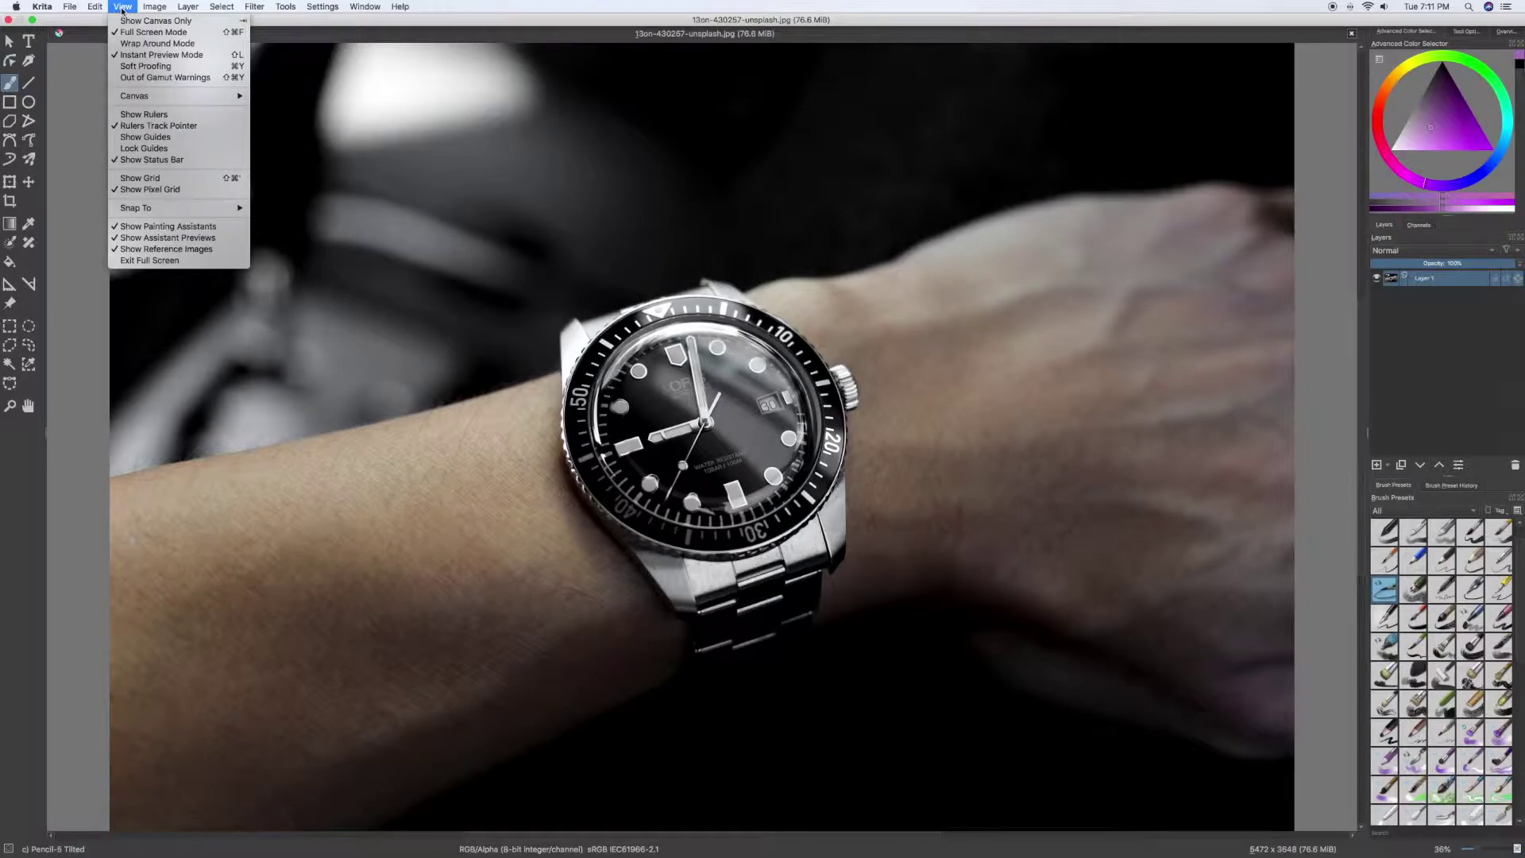
mouse_move(143, 97)
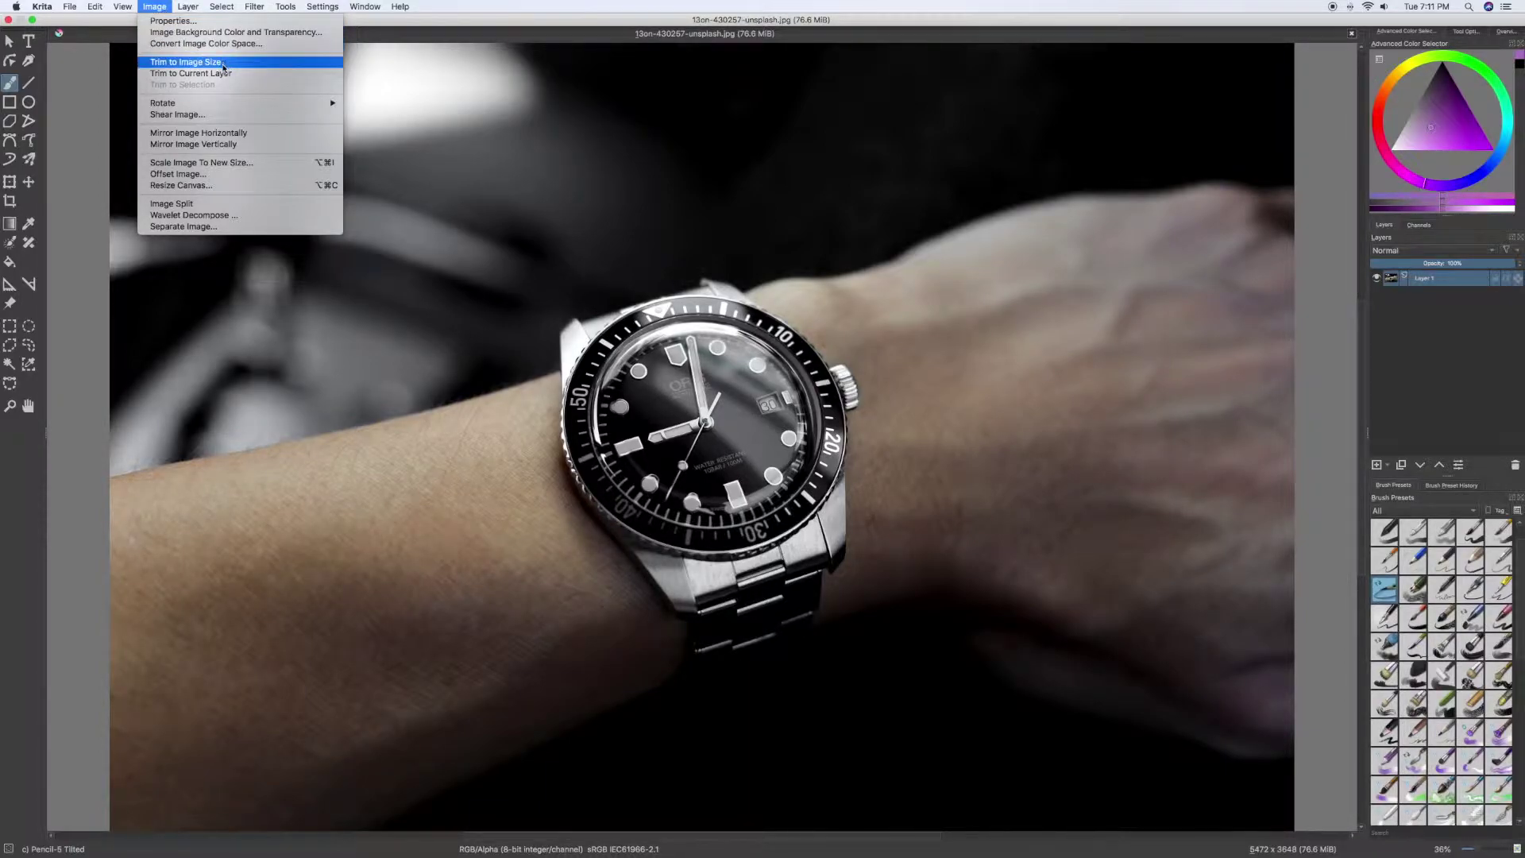
left_click(220, 165)
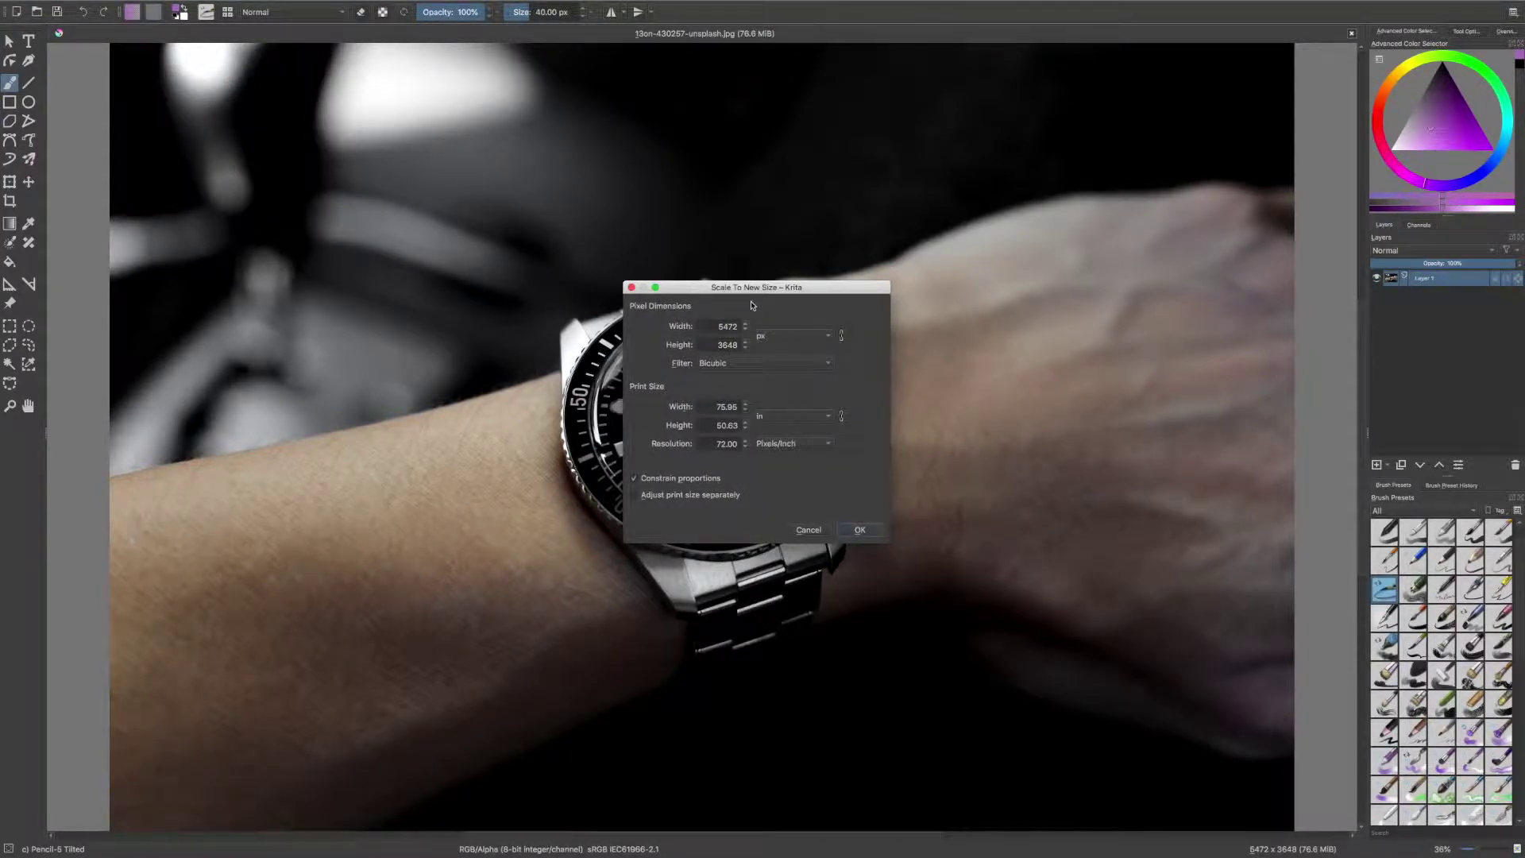
left_click_drag(884, 285, 1000, 154)
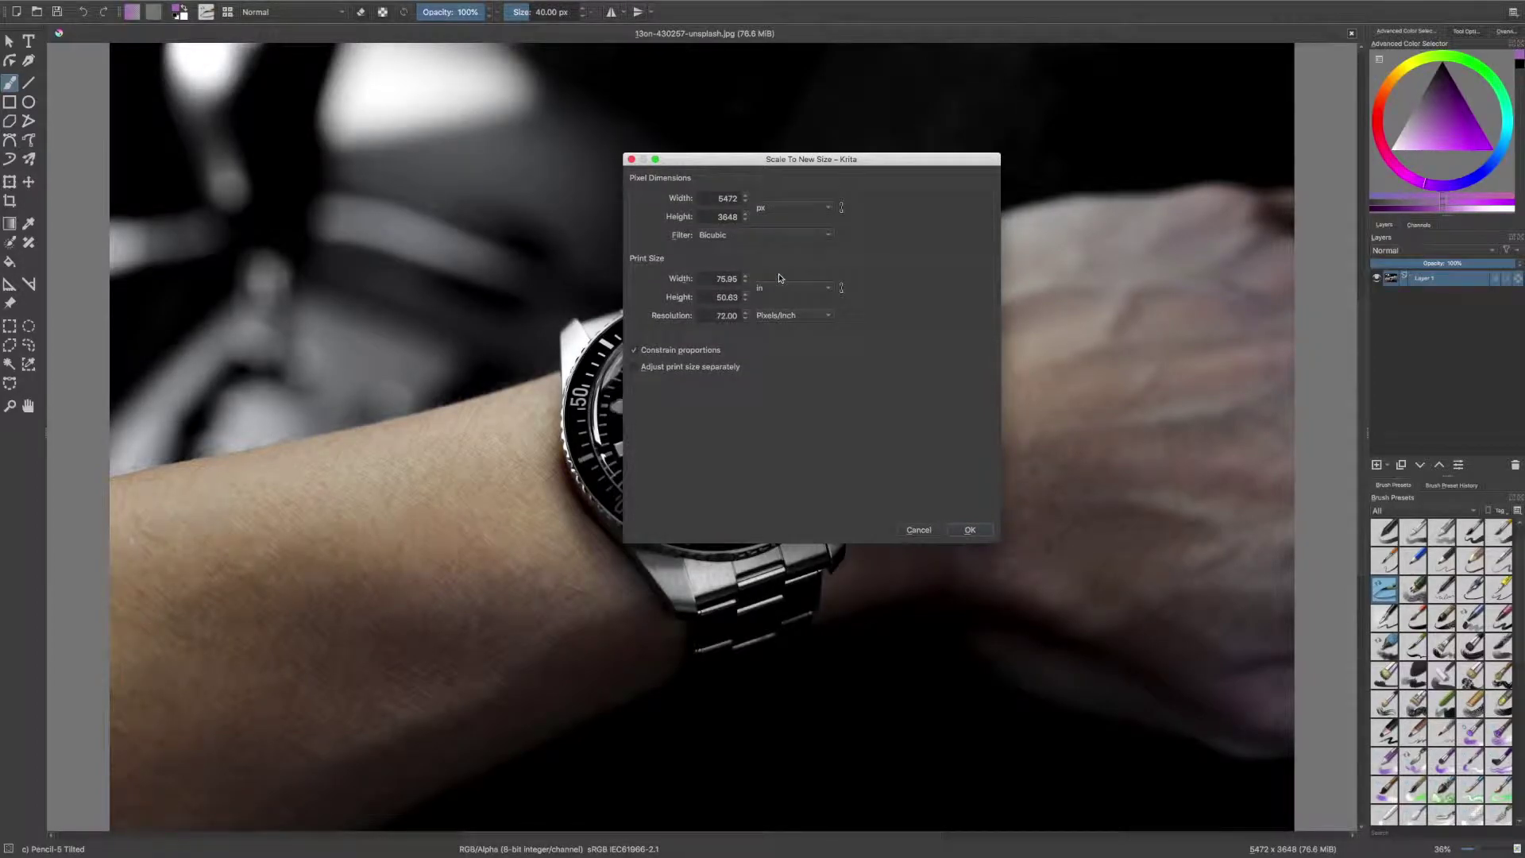
double_click(724, 198)
type("2000")
left_click(969, 529)
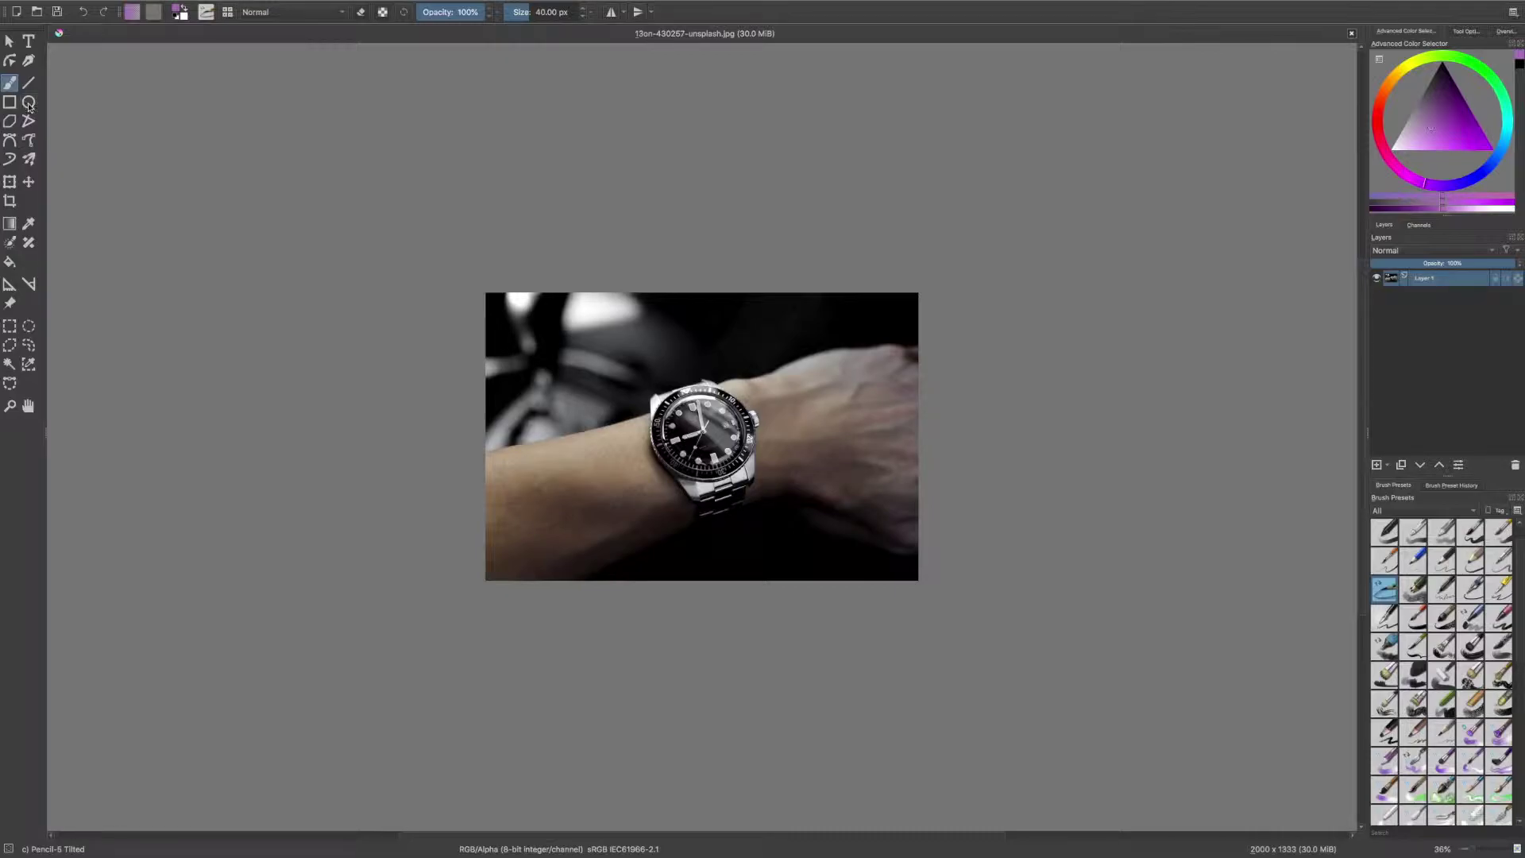
Paint a short, thin purple pencil stroke across the dark background in the photo's upper-left area.
scroll(490, 326, "up", 3)
scroll(491, 327, "down", 1)
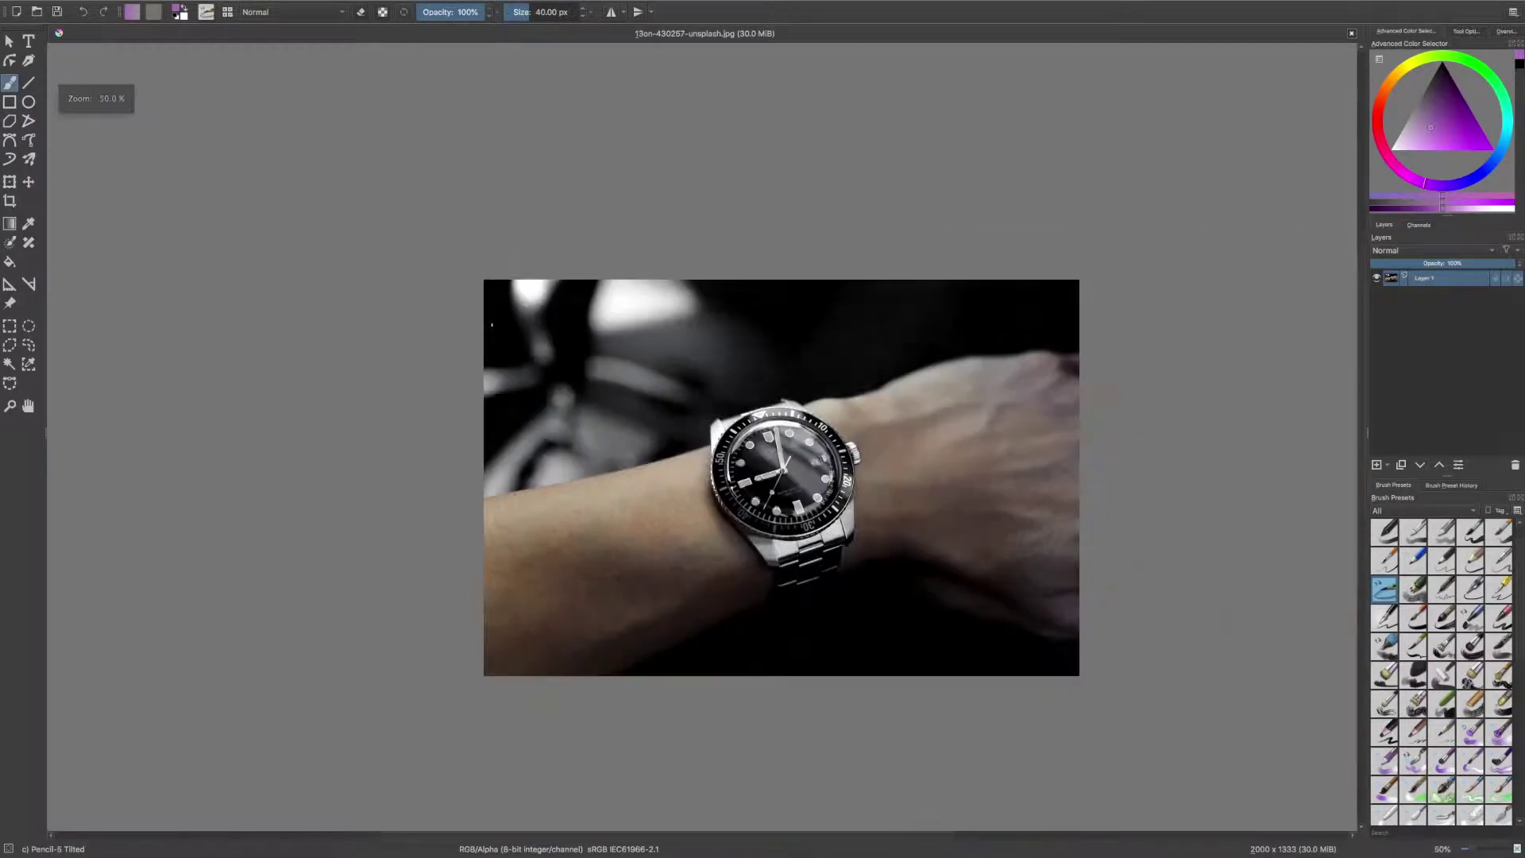
left_click_drag(602, 367, 540, 338)
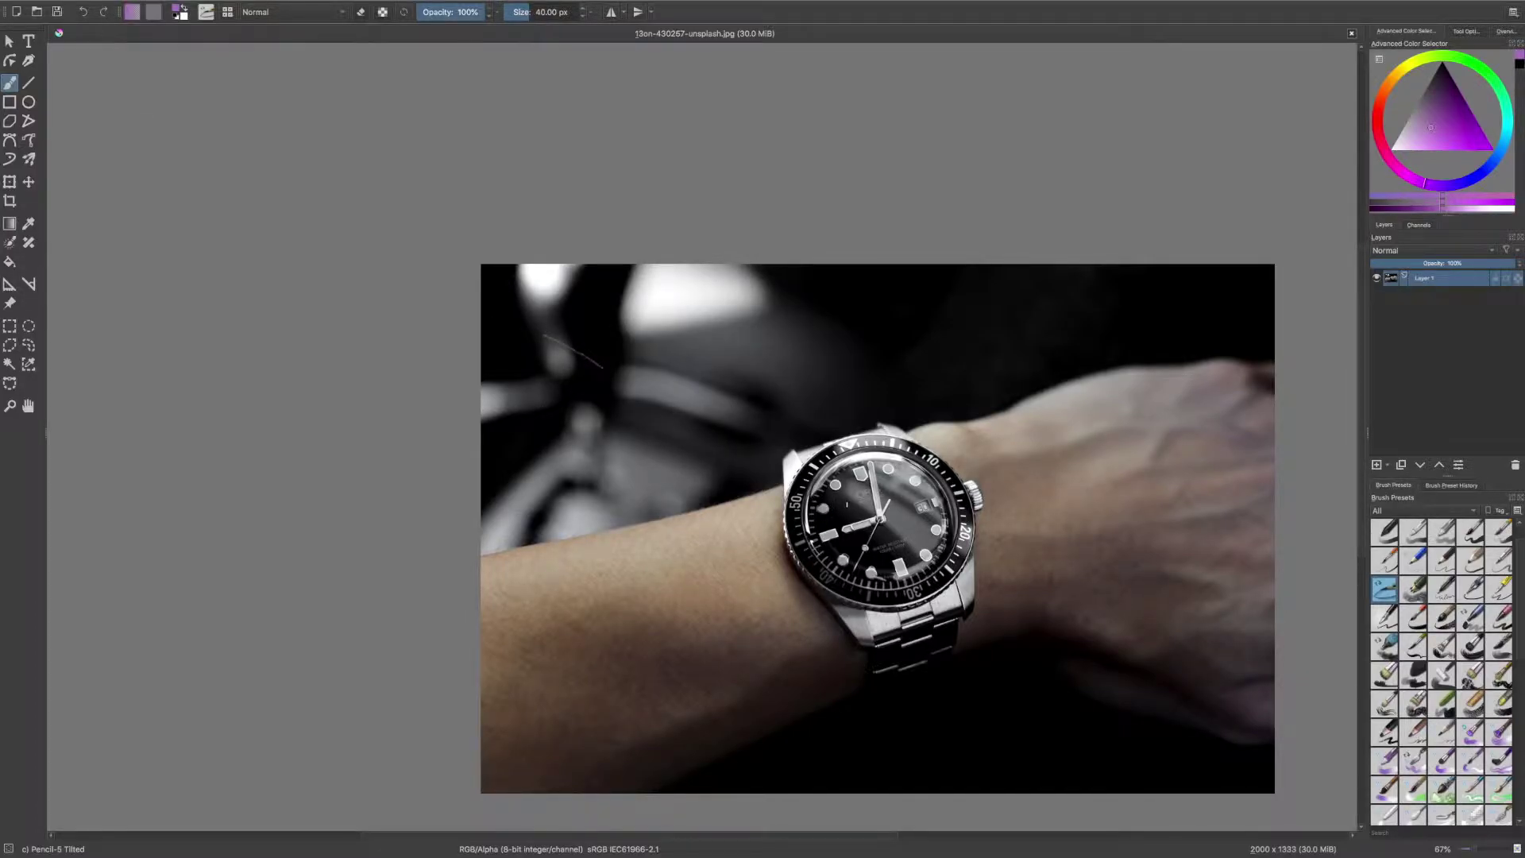
Enlarge the view to 100% and pan it so the photo's full width is in sight.
scroll(847, 504, "up", 1)
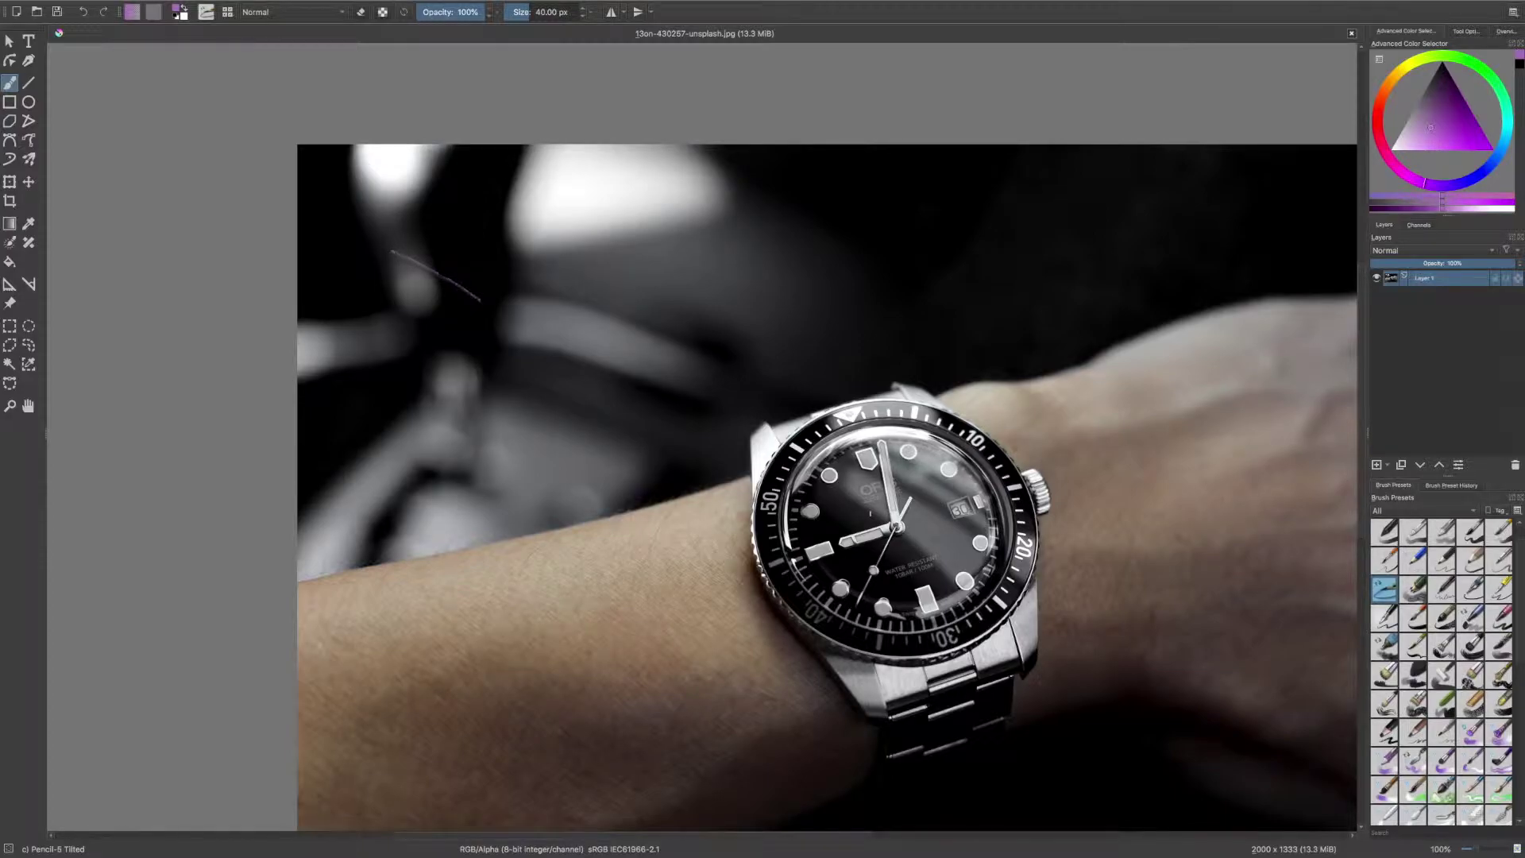
scroll(953, 556, "up", 1)
scroll(953, 556, "down", 3)
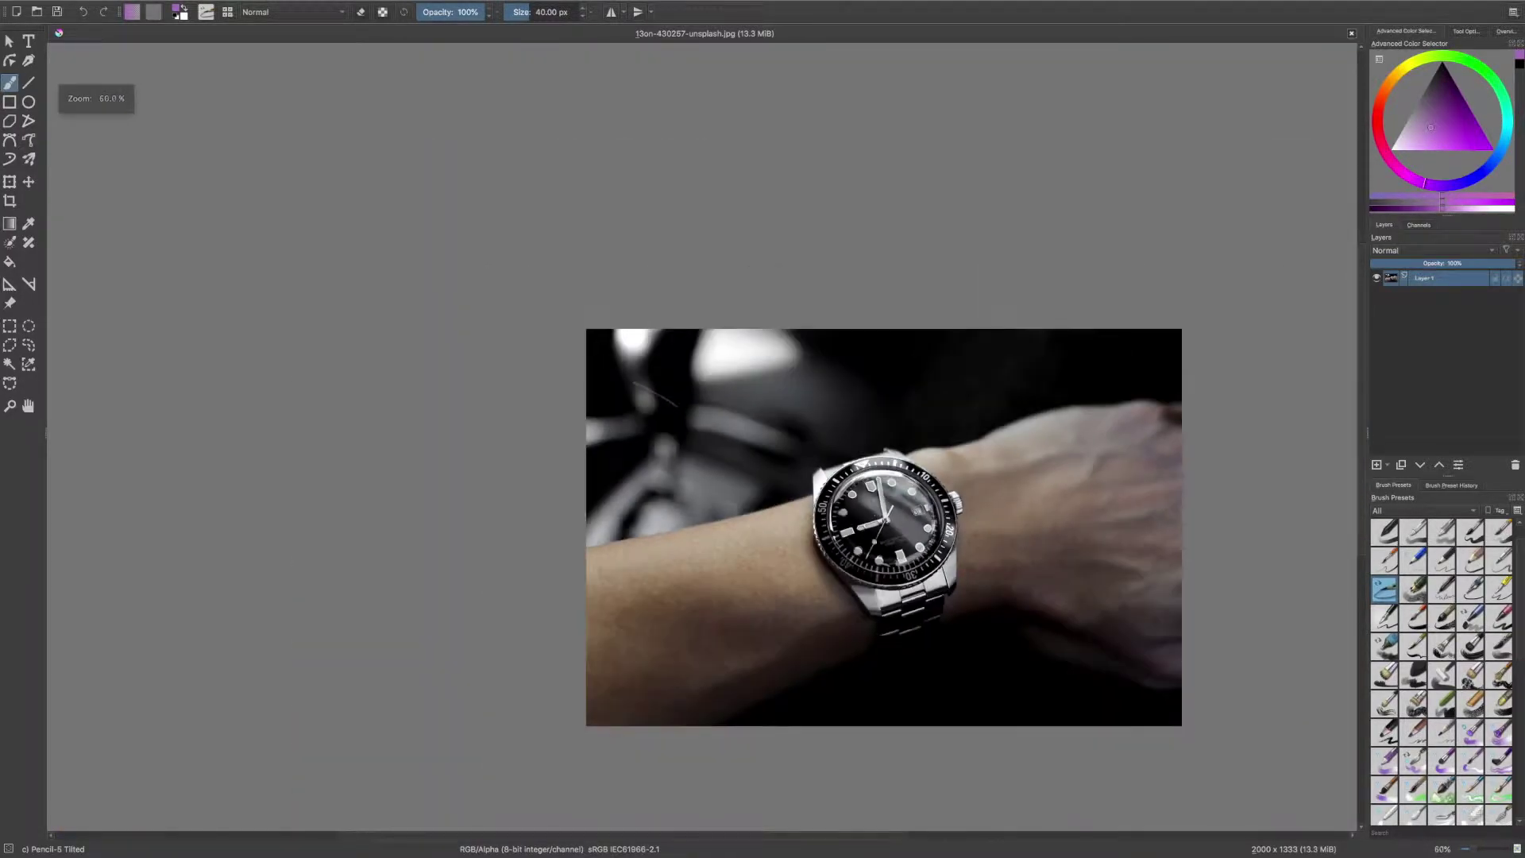
scroll(953, 556, "up", 2)
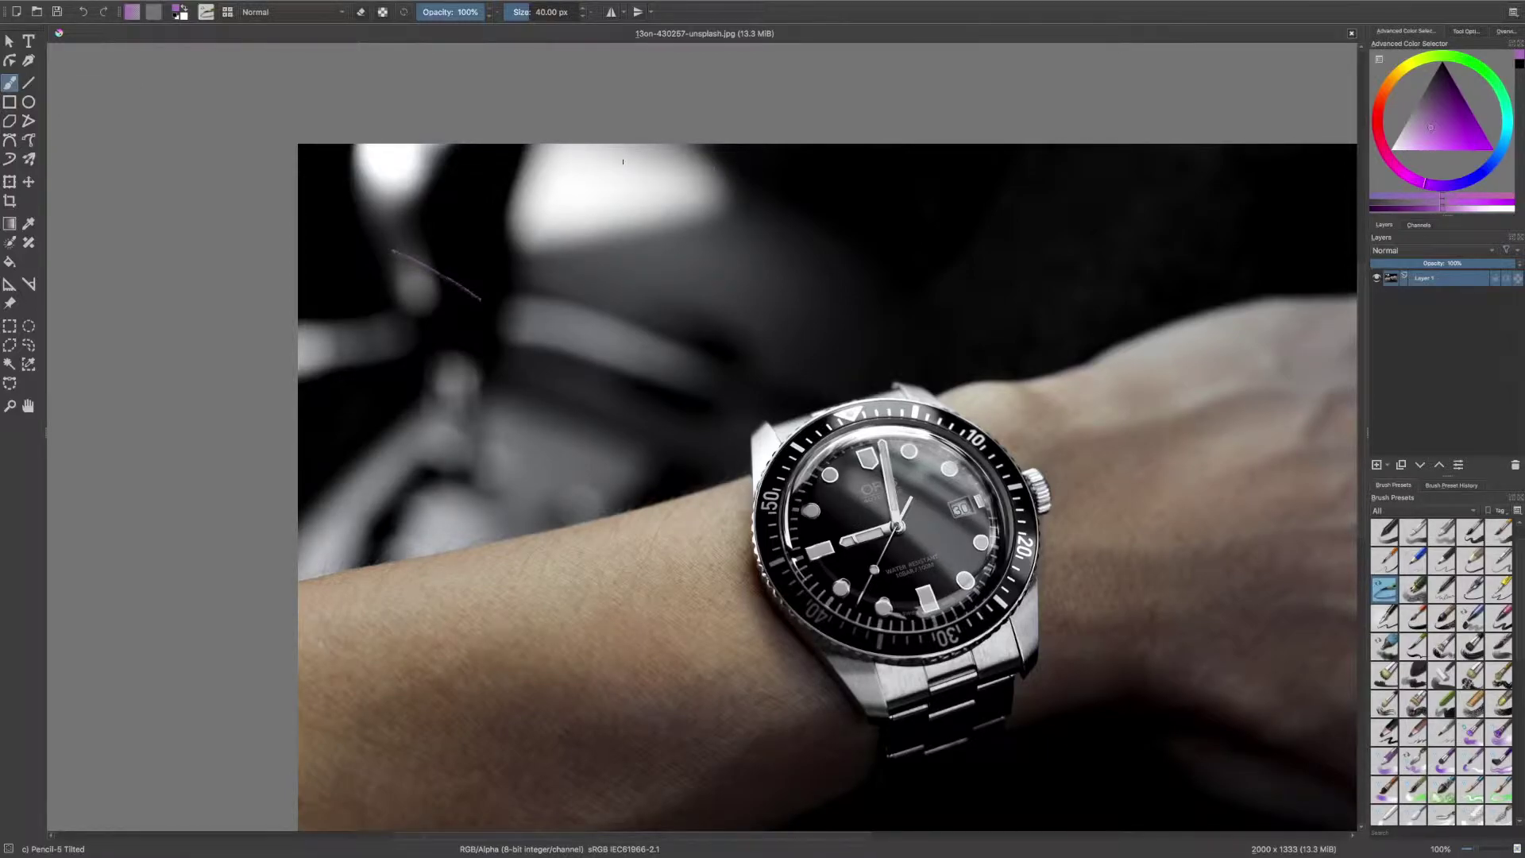
left_click(9, 41)
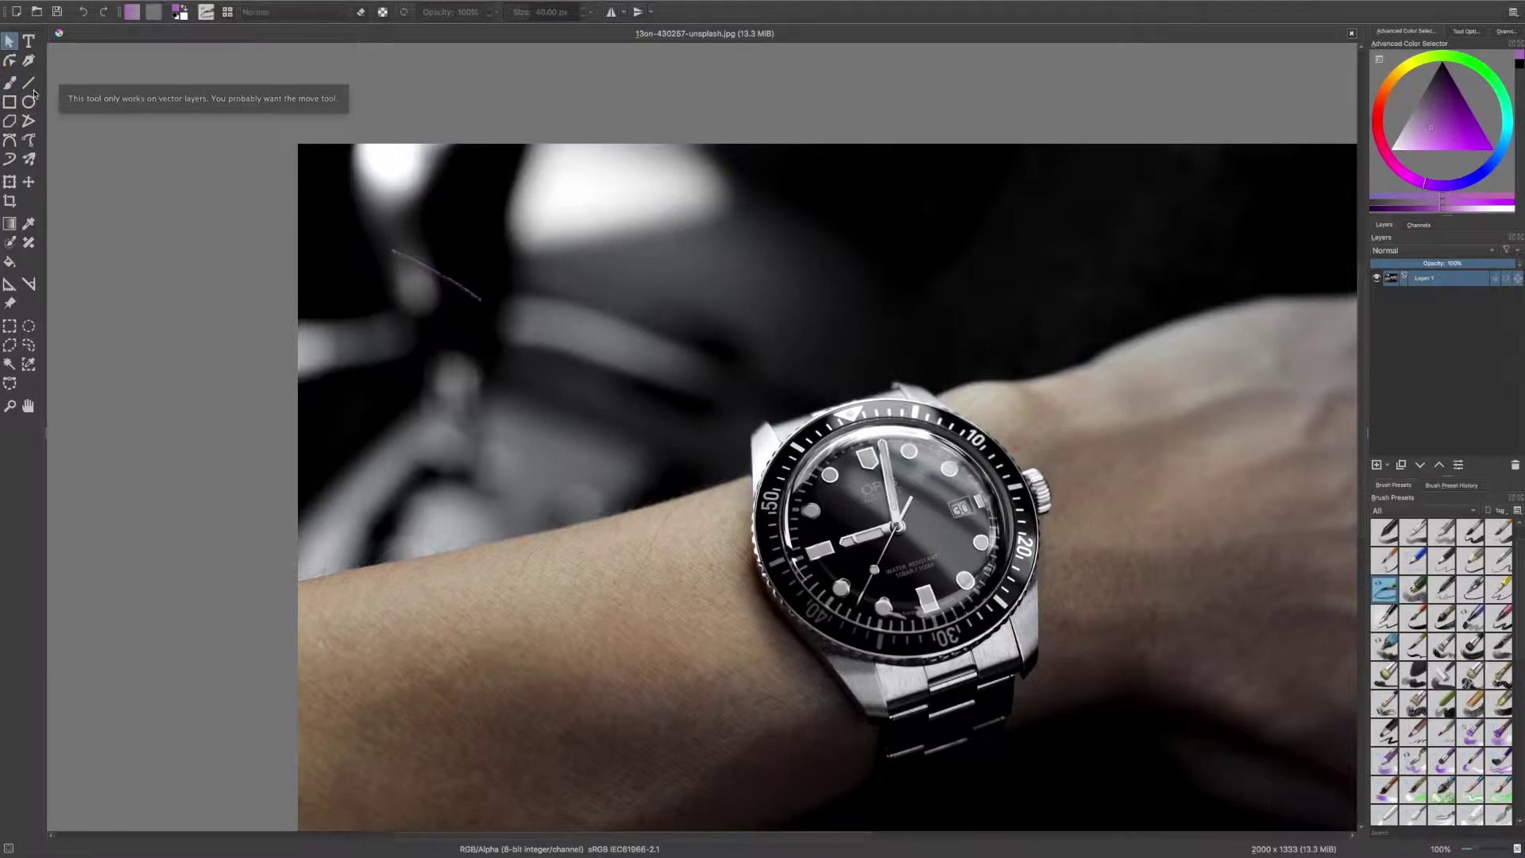
left_click(28, 406)
left_click_drag(333, 413, 317, 398)
left_click_drag(754, 480, 540, 416)
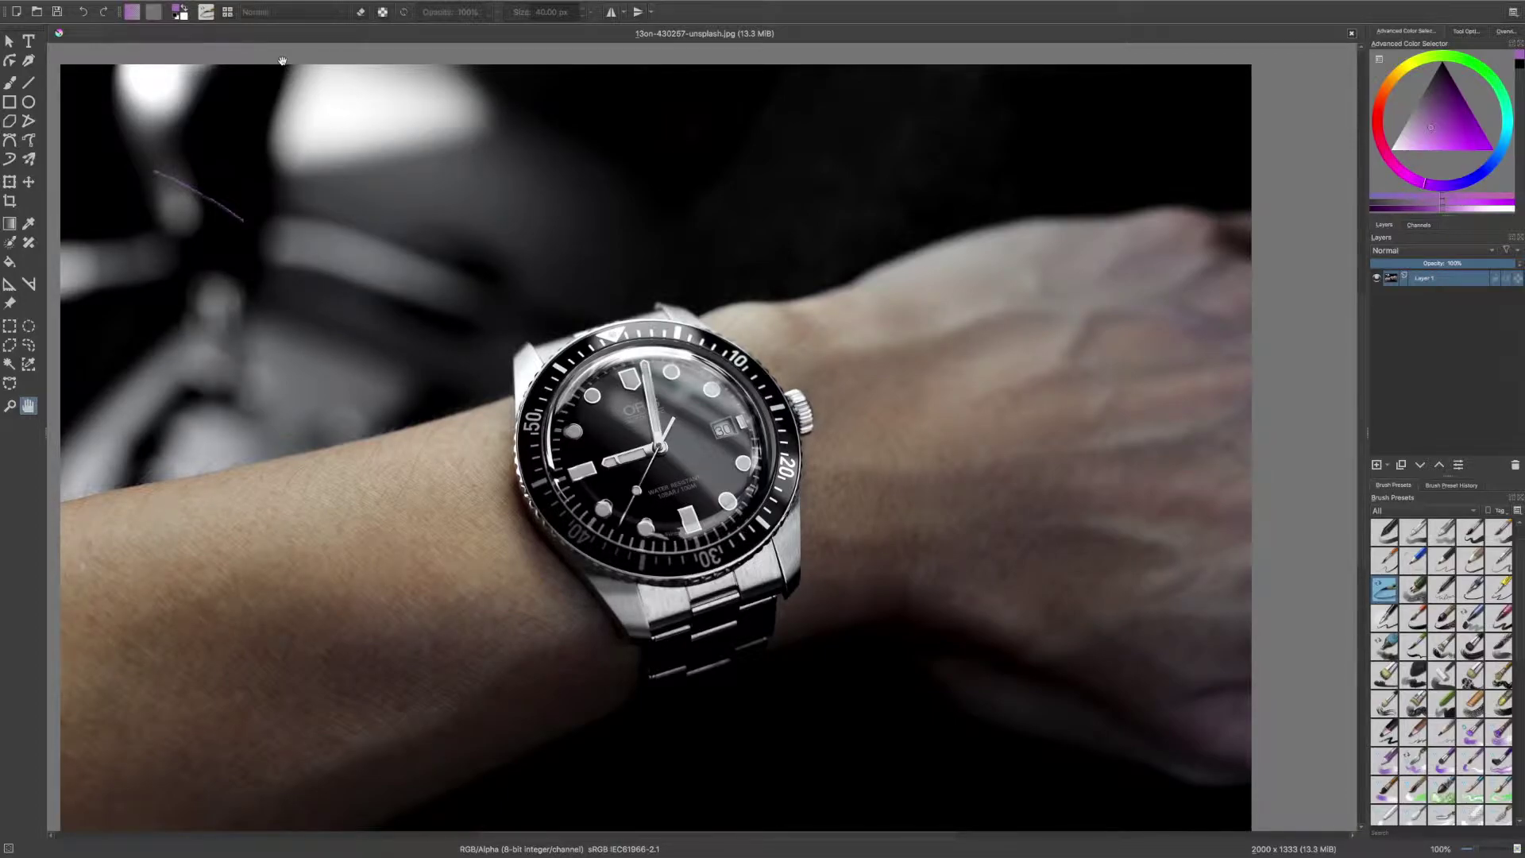
Apply the artistic Oilpaint filter to the watch photo.
mouse_move(263, 6)
left_click(146, 8)
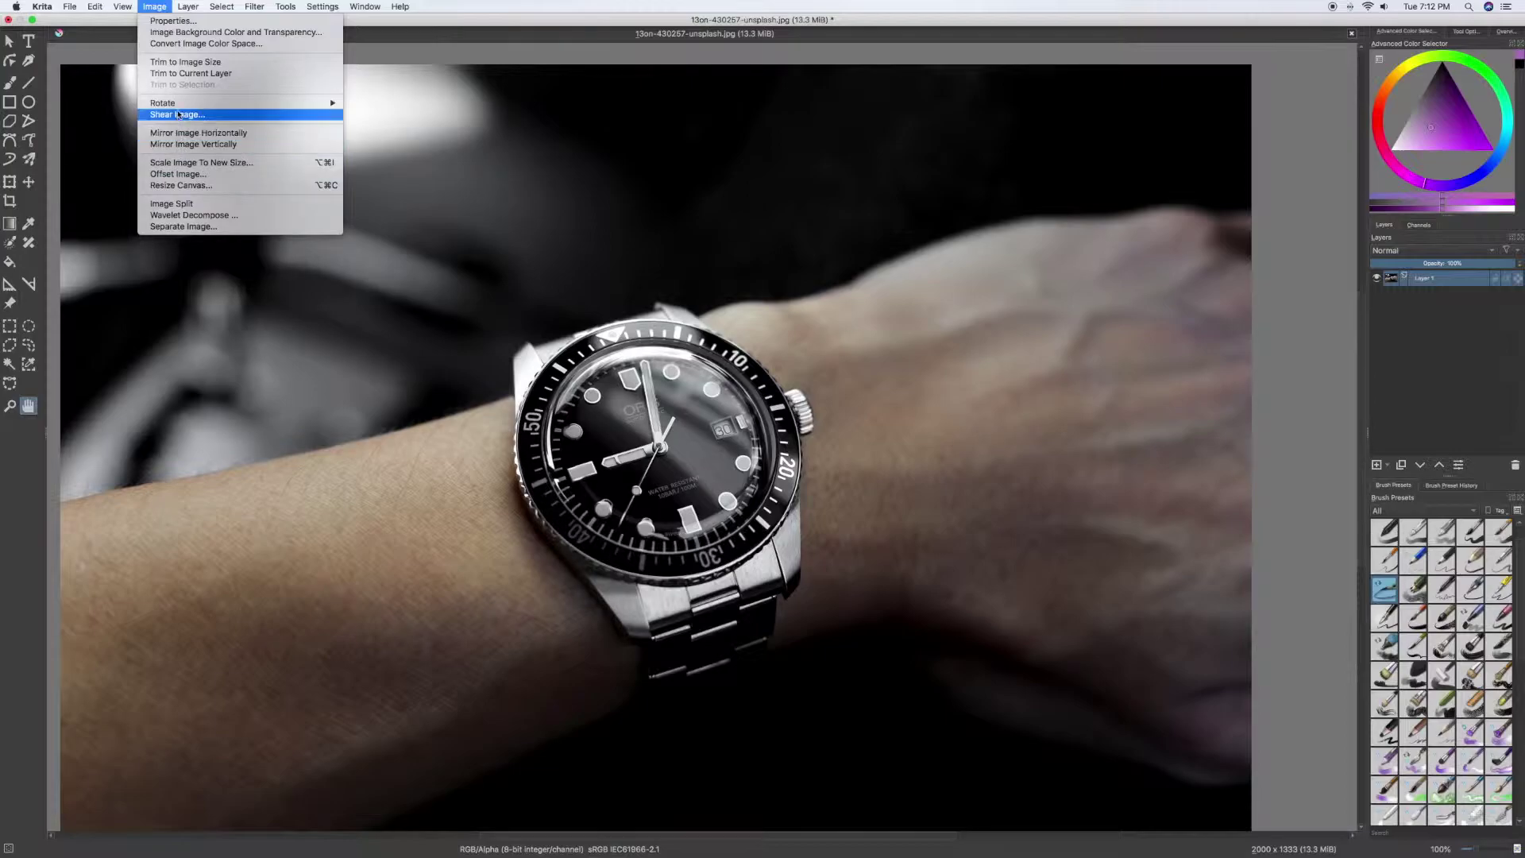
mouse_move(169, 106)
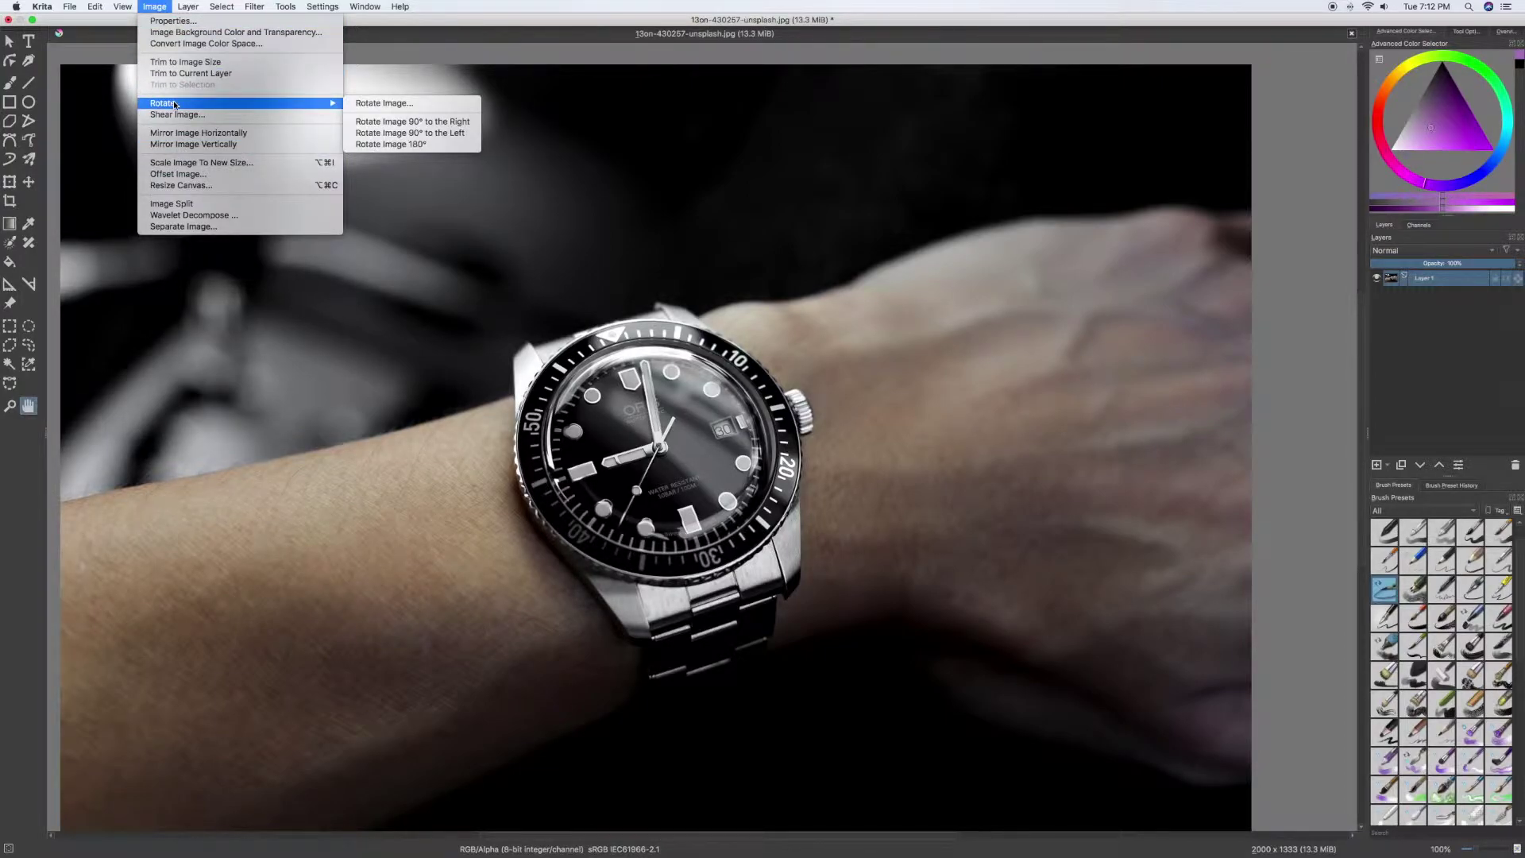
mouse_move(190, 6)
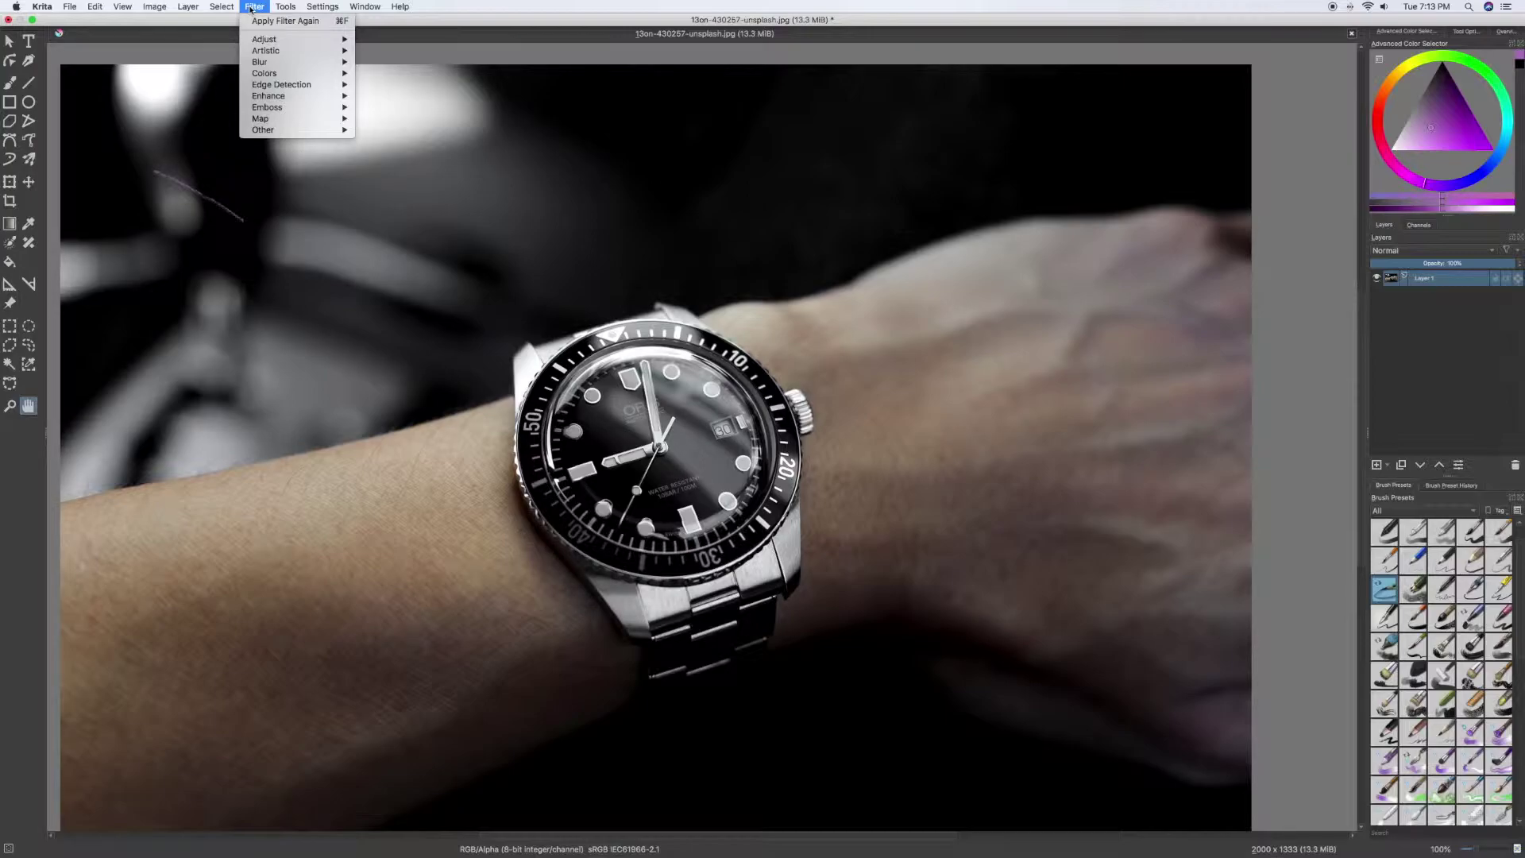
mouse_move(256, 51)
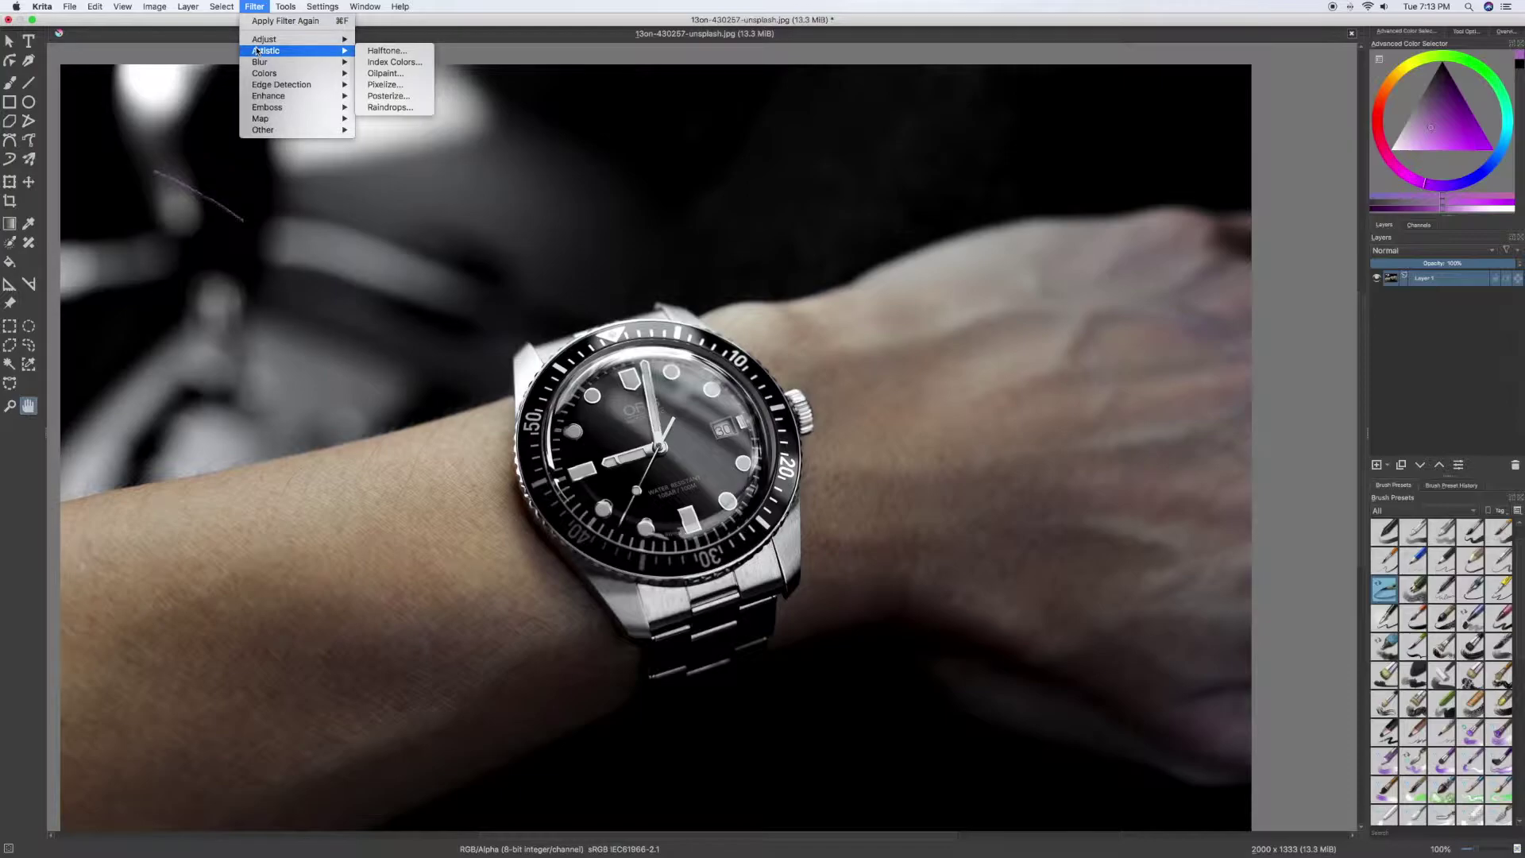
left_click(394, 73)
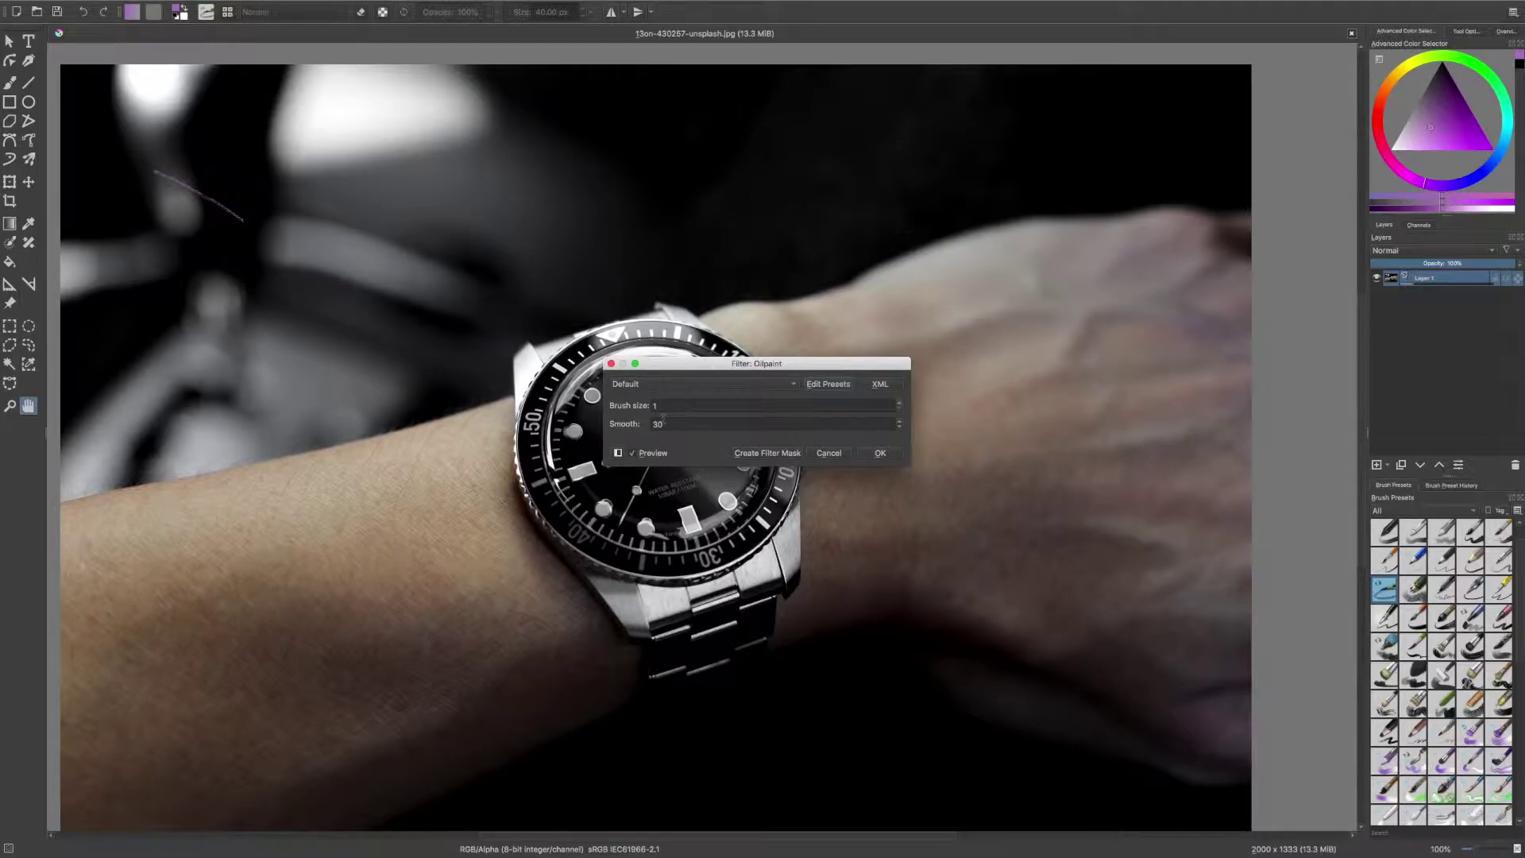
left_click(871, 454)
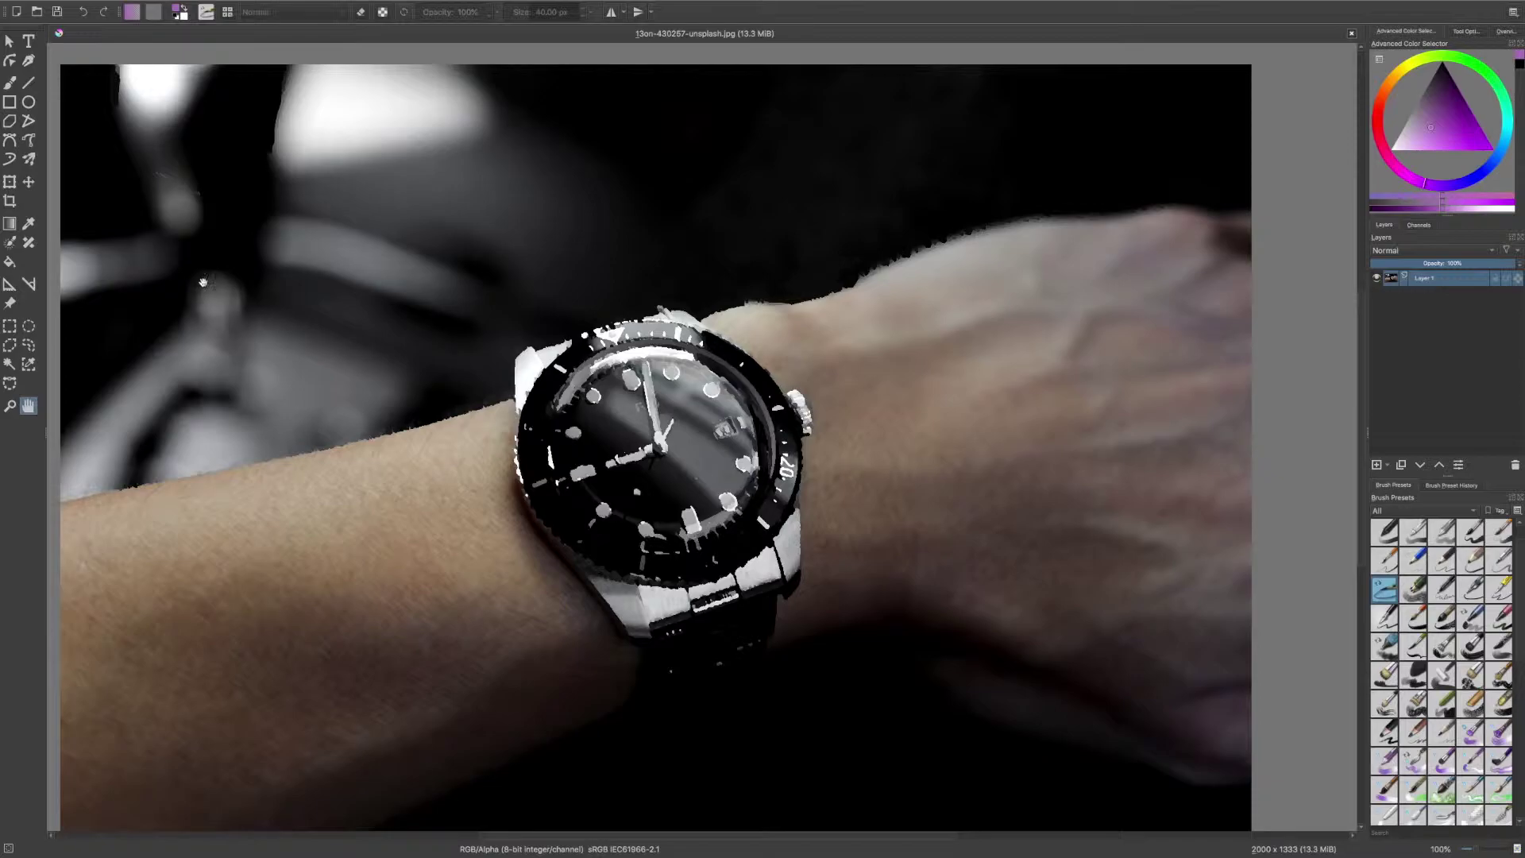
Undo the Oilpaint filter and apply the artistic Posterize filter to the watch photo with 16 steps instead.
left_click(95, 6)
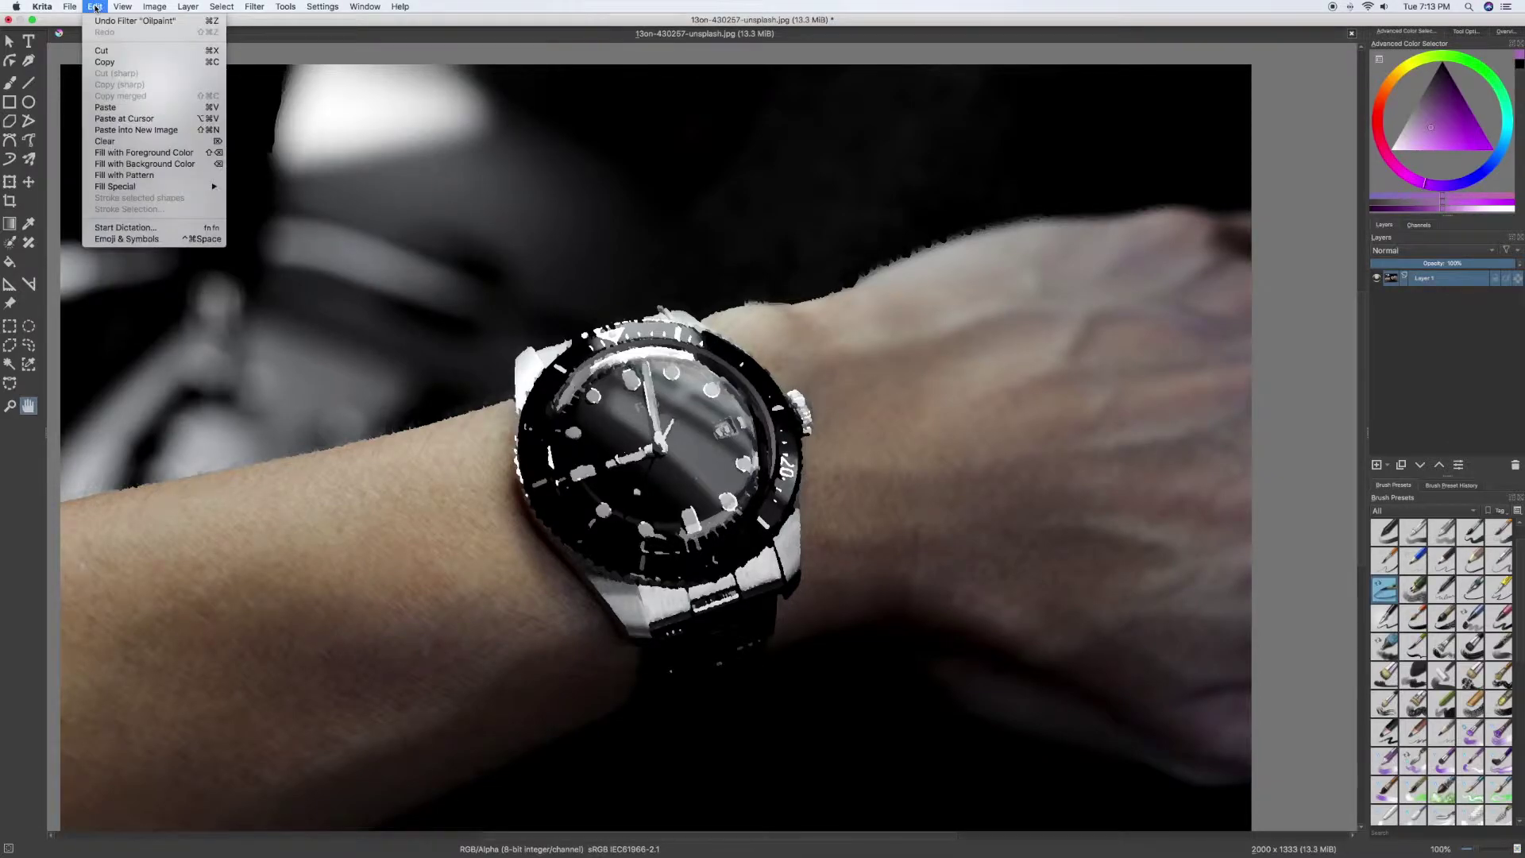
left_click(100, 20)
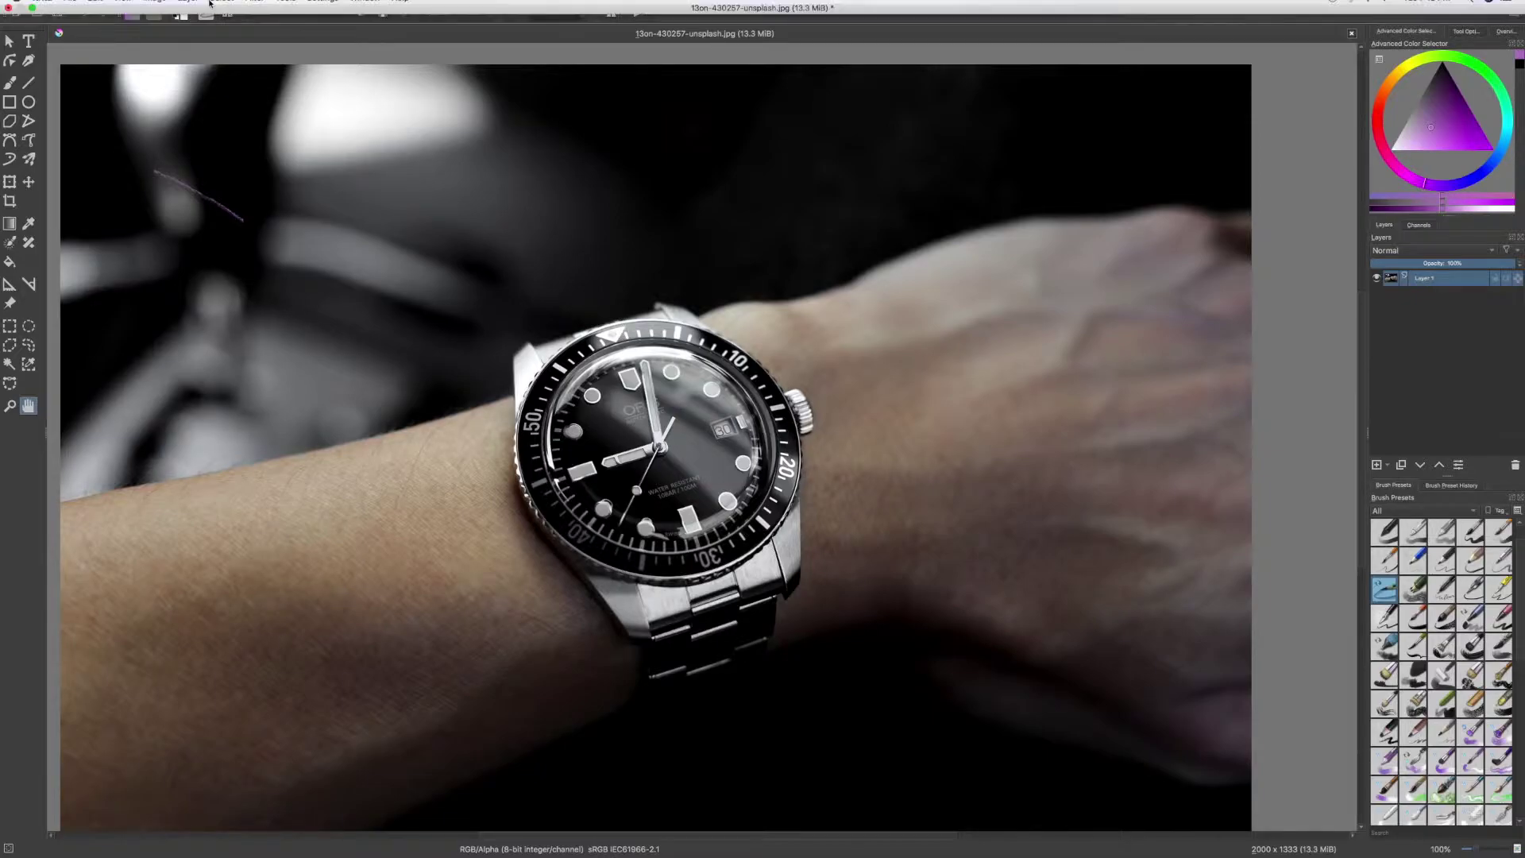
left_click(254, 6)
mouse_move(283, 78)
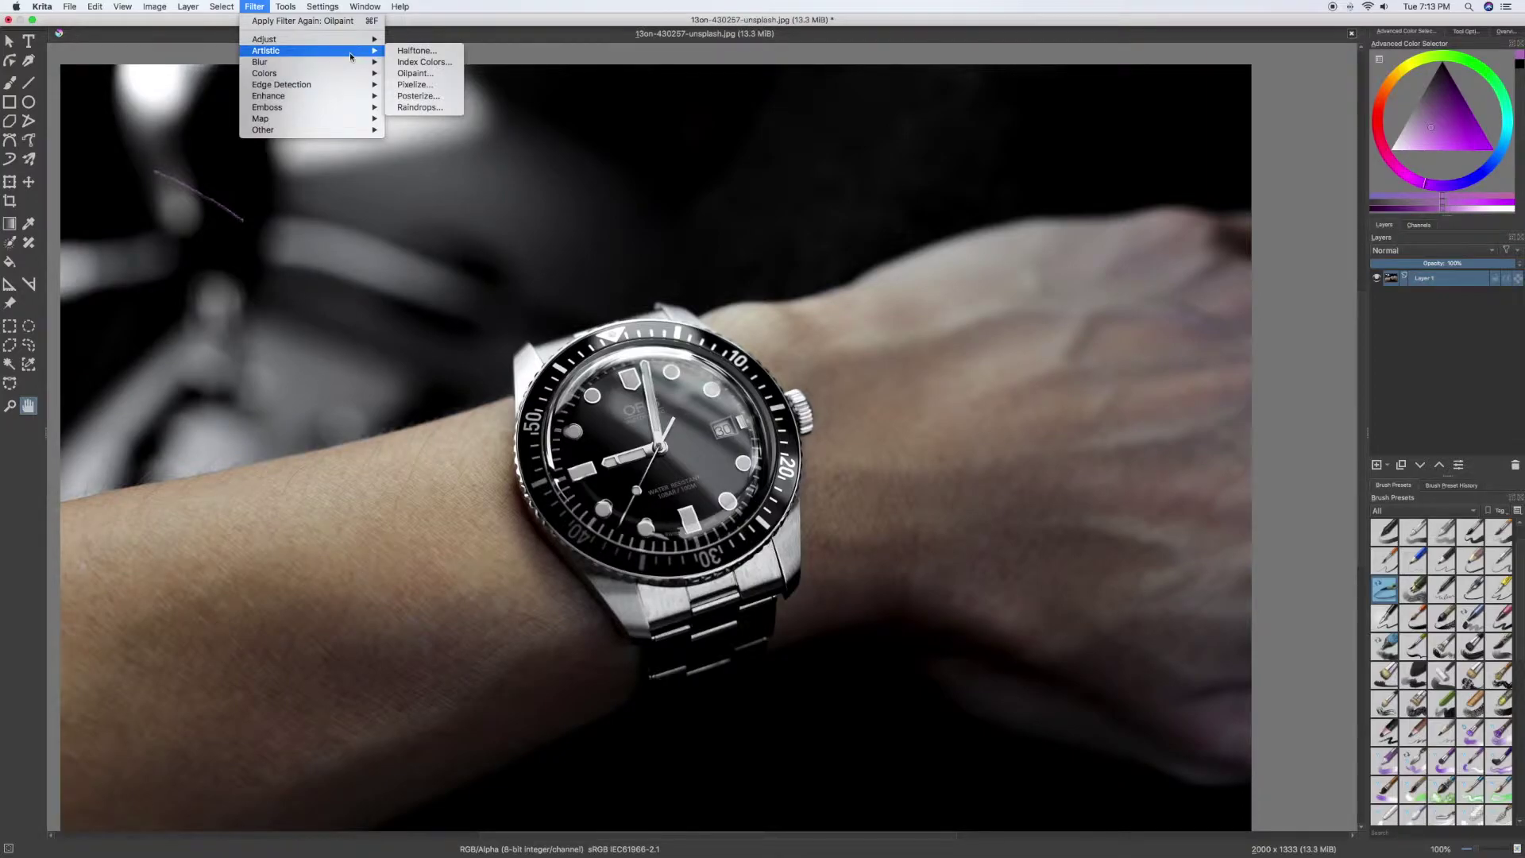
left_click(422, 91)
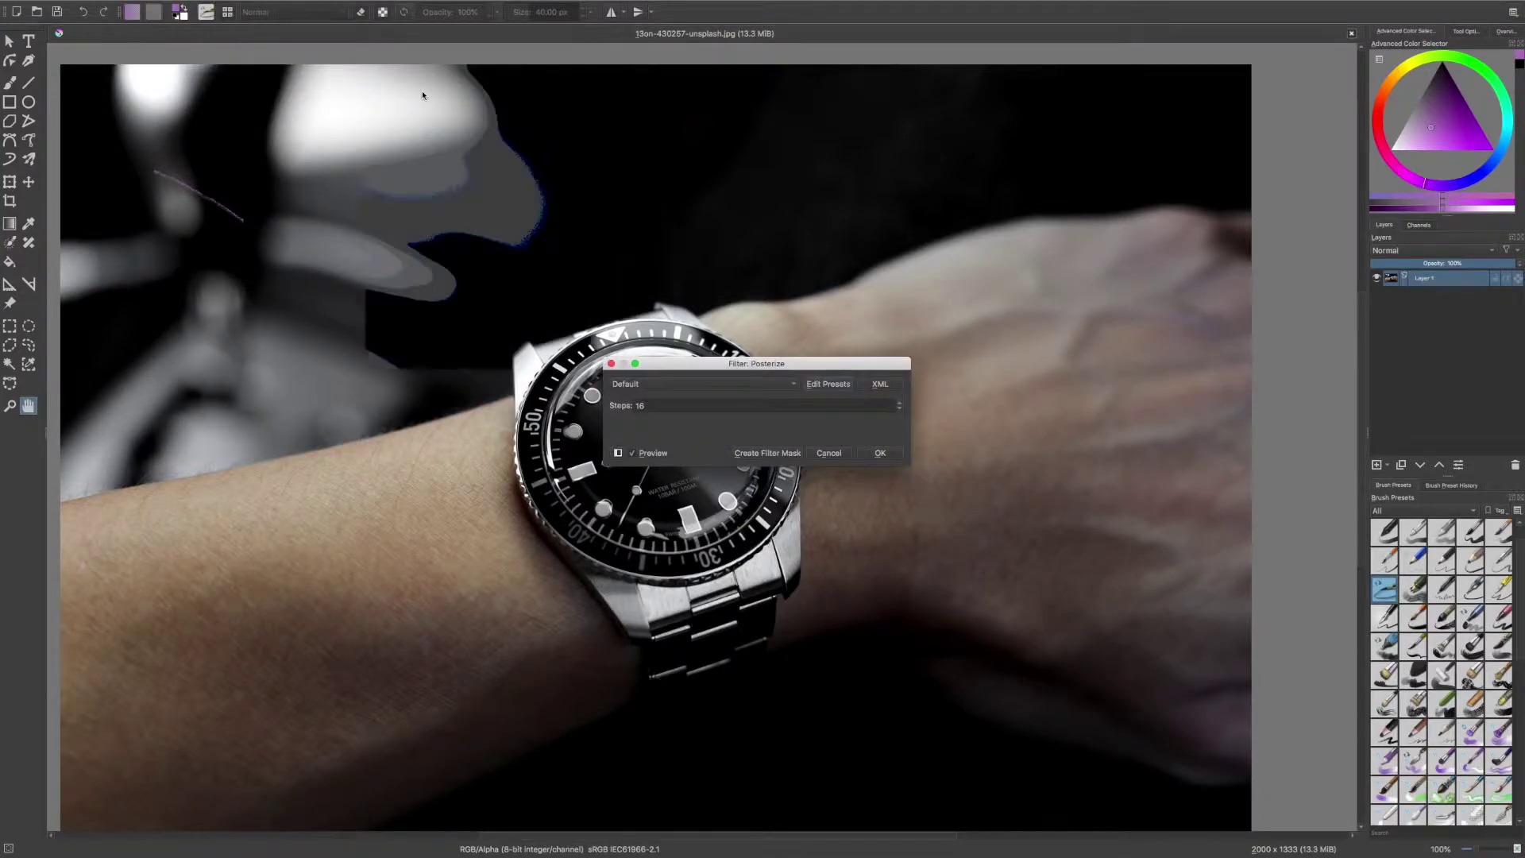
left_click(880, 454)
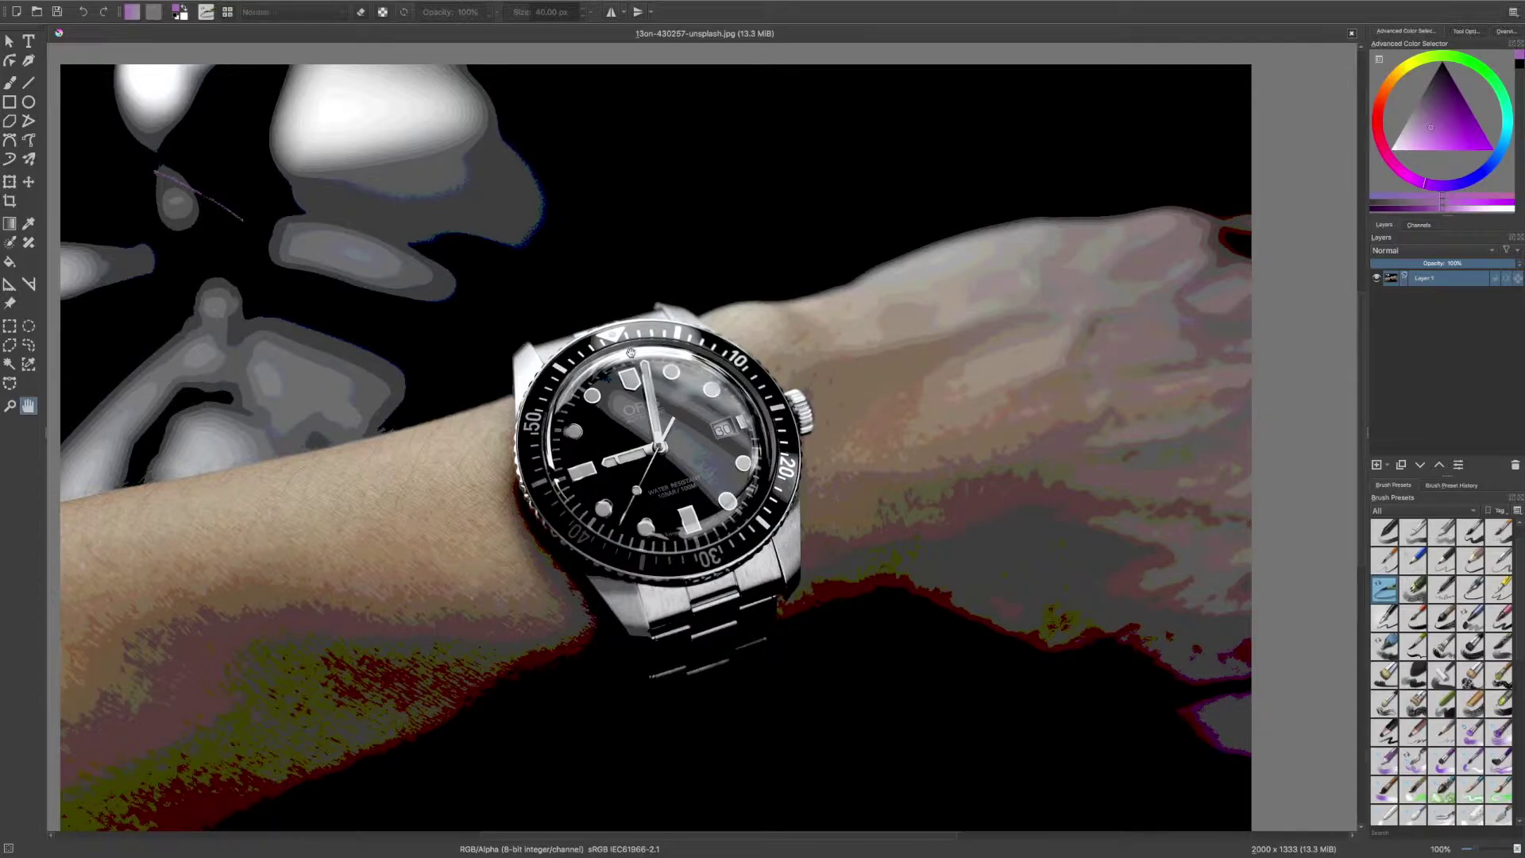
mouse_move(274, 4)
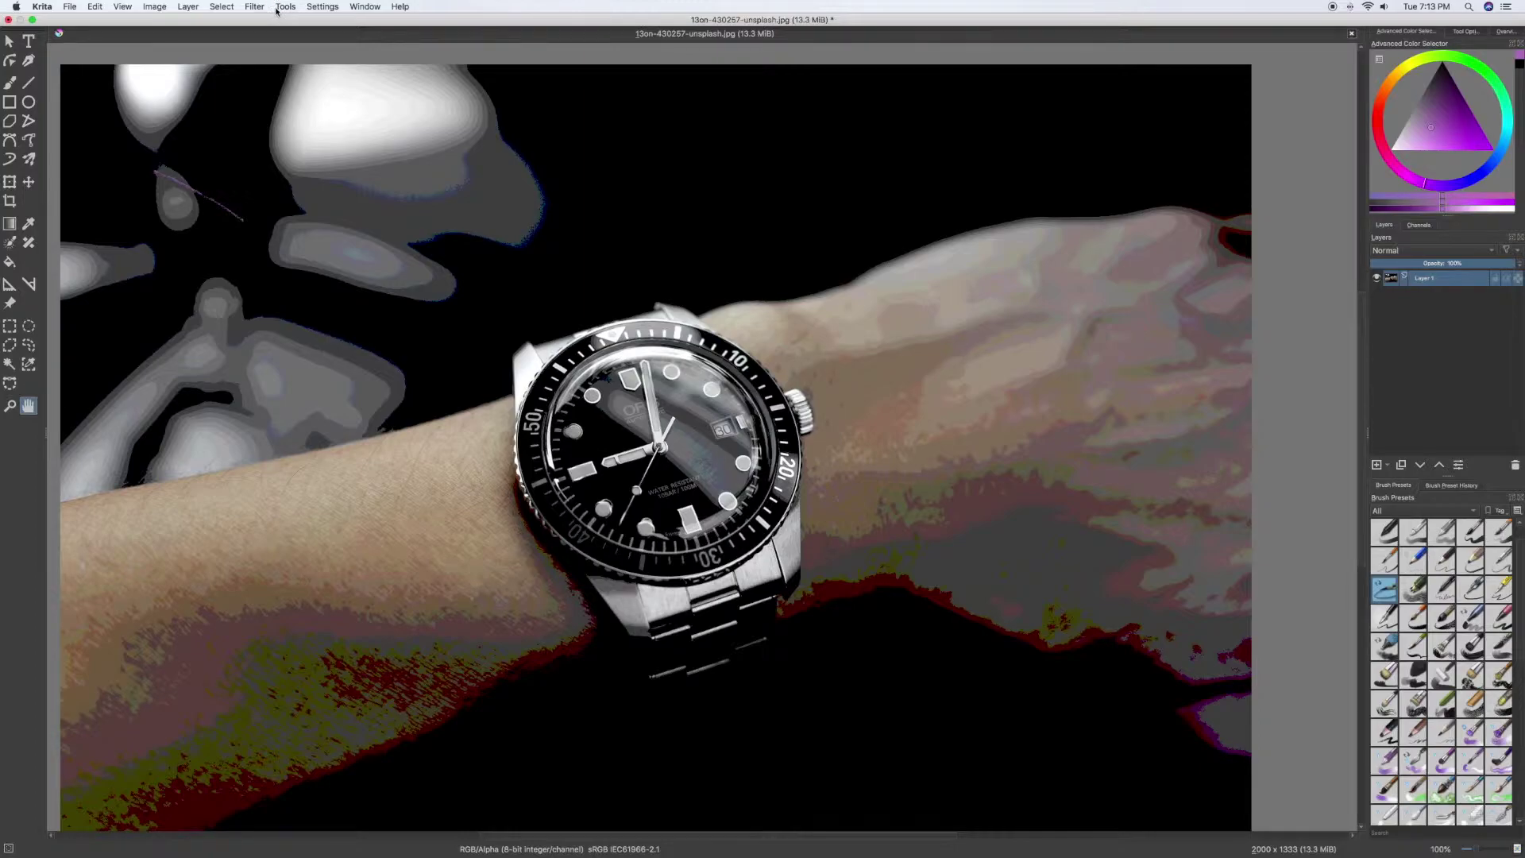
left_click(315, 9)
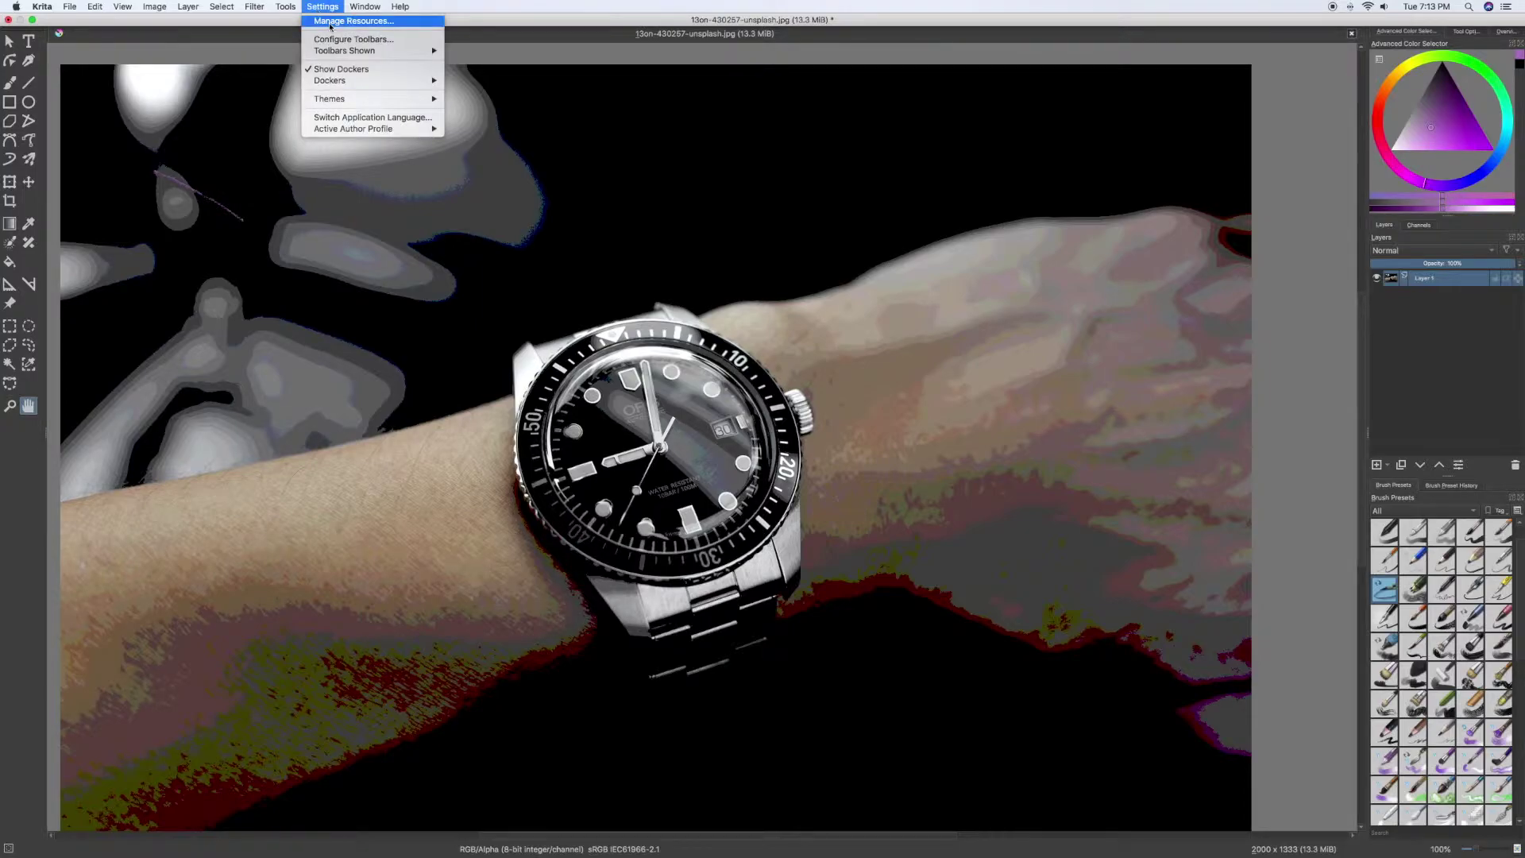
mouse_move(354, 104)
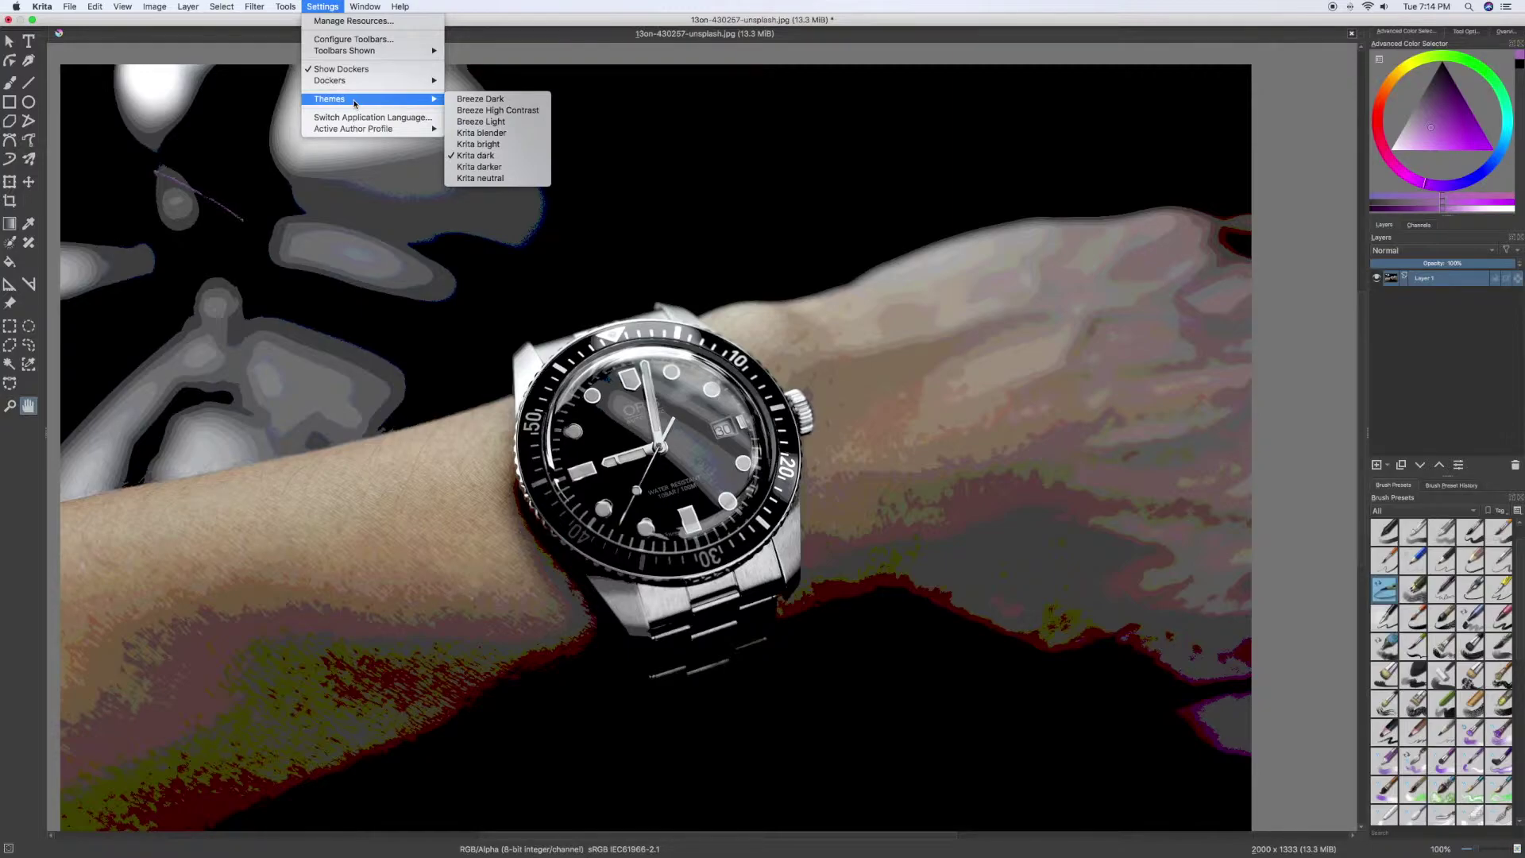
mouse_move(364, 9)
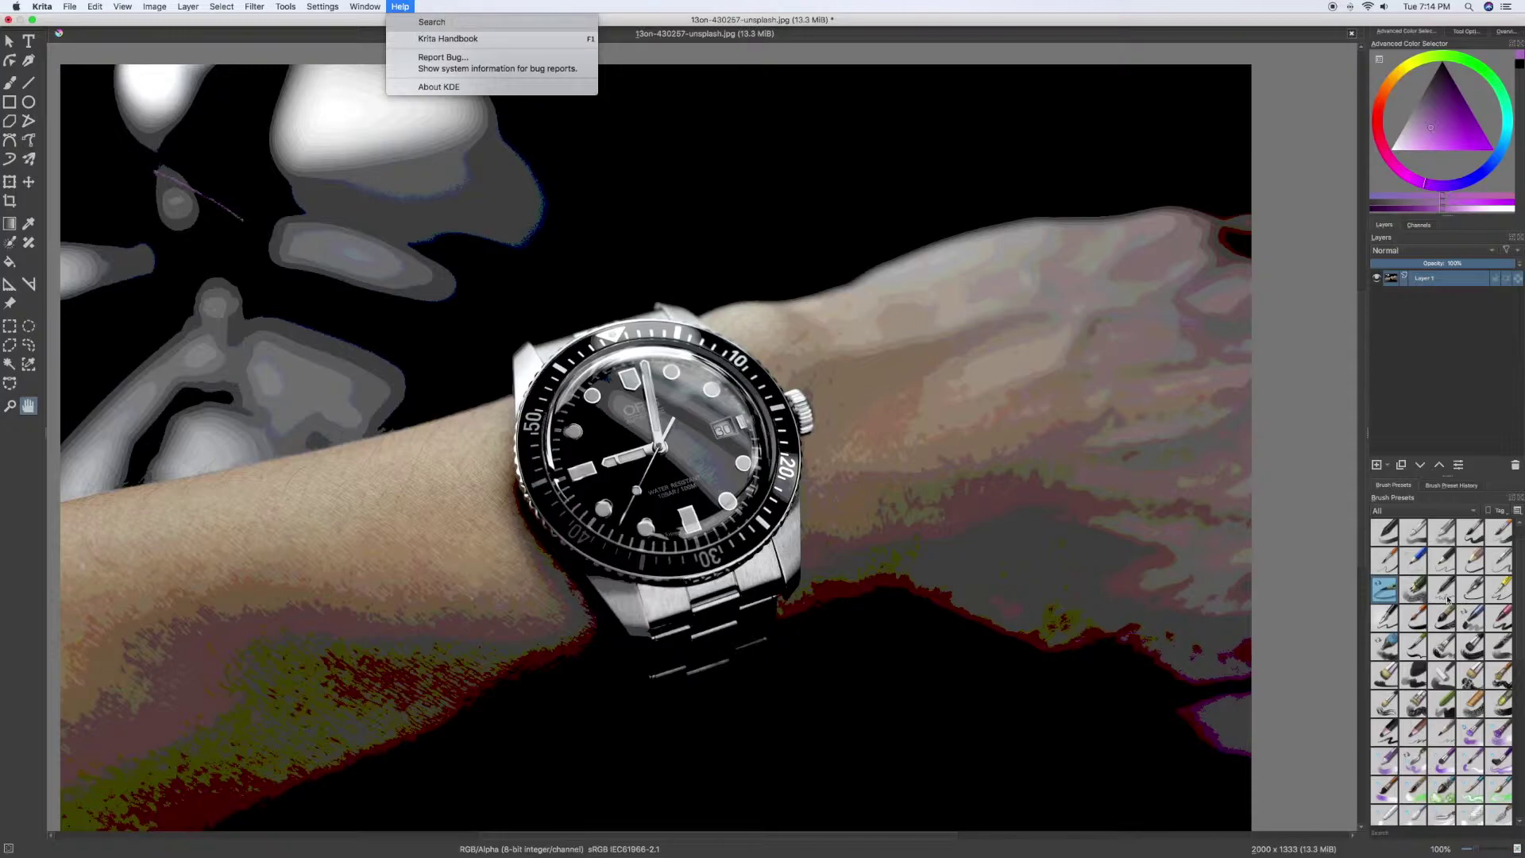
Paint a freehand purple outline all the way around the watch with the Bristles-1 Details brush at 16 px.
left_click(1416, 591)
left_click_drag(969, 504, 1072, 553)
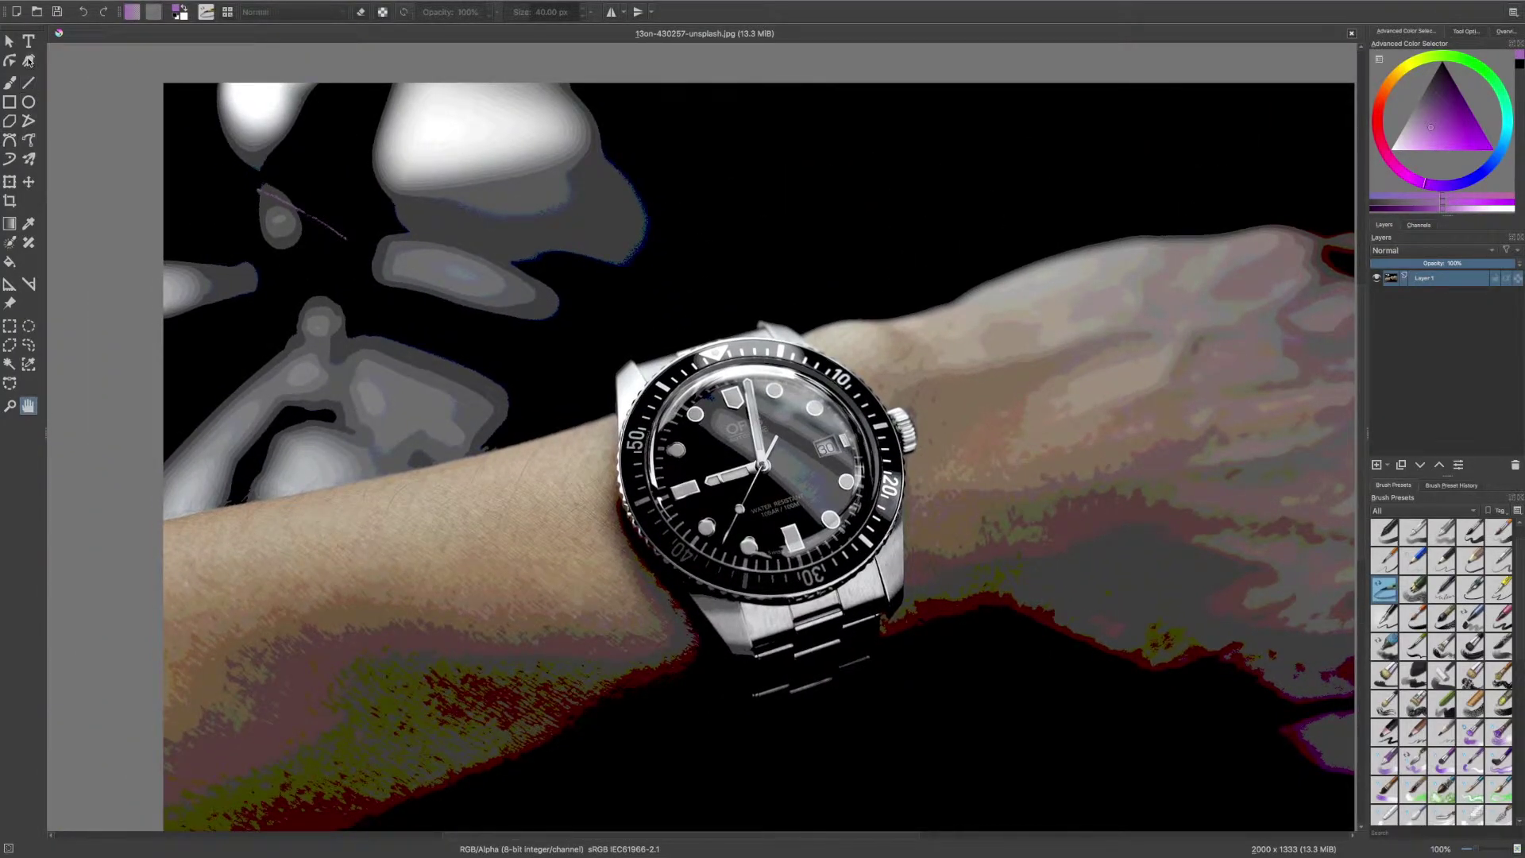
left_click(9, 82)
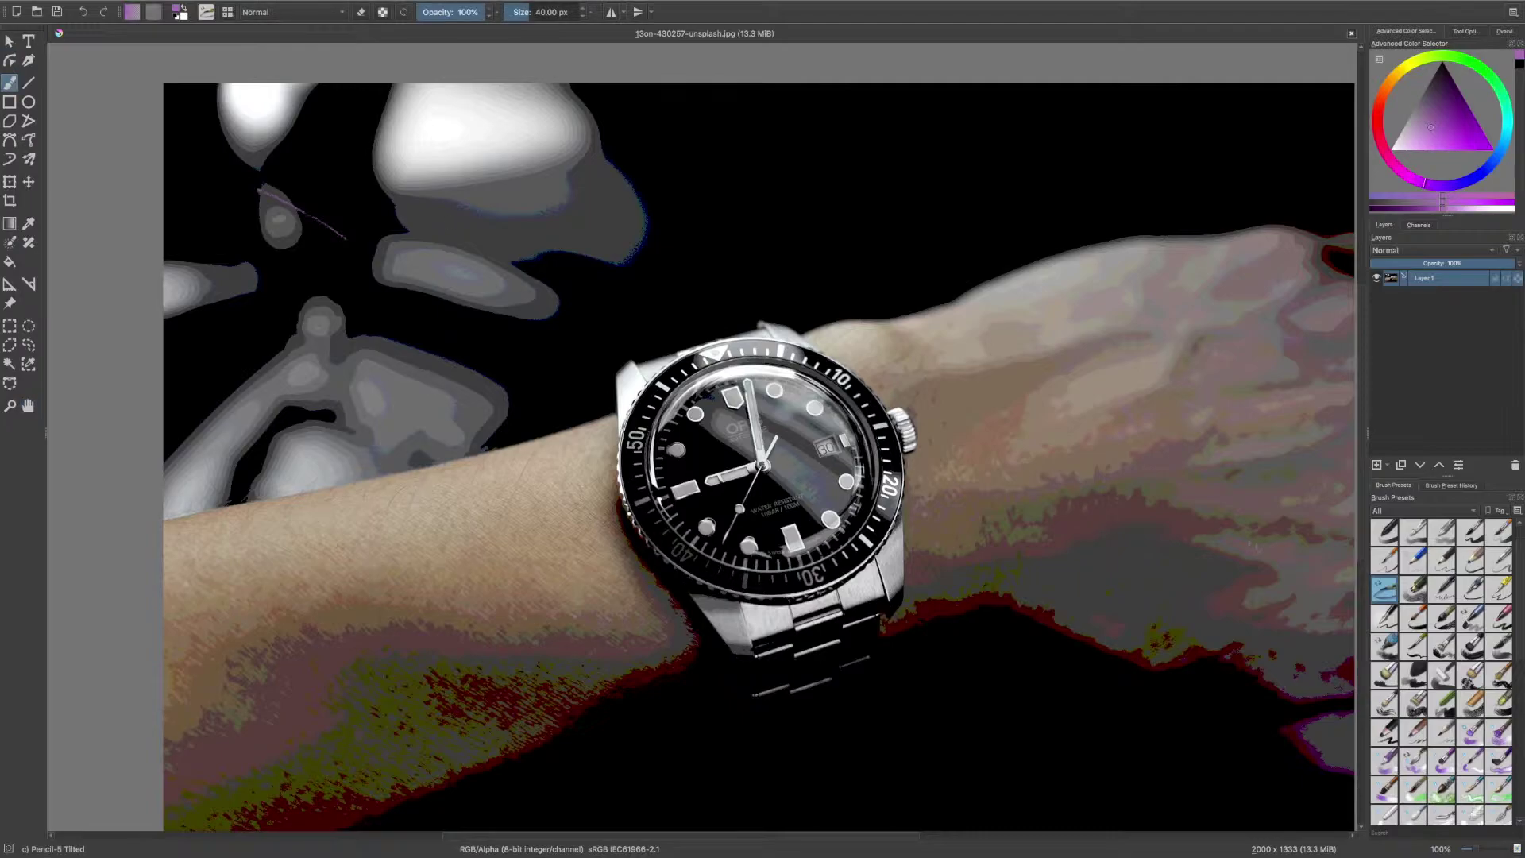
left_click(1412, 644)
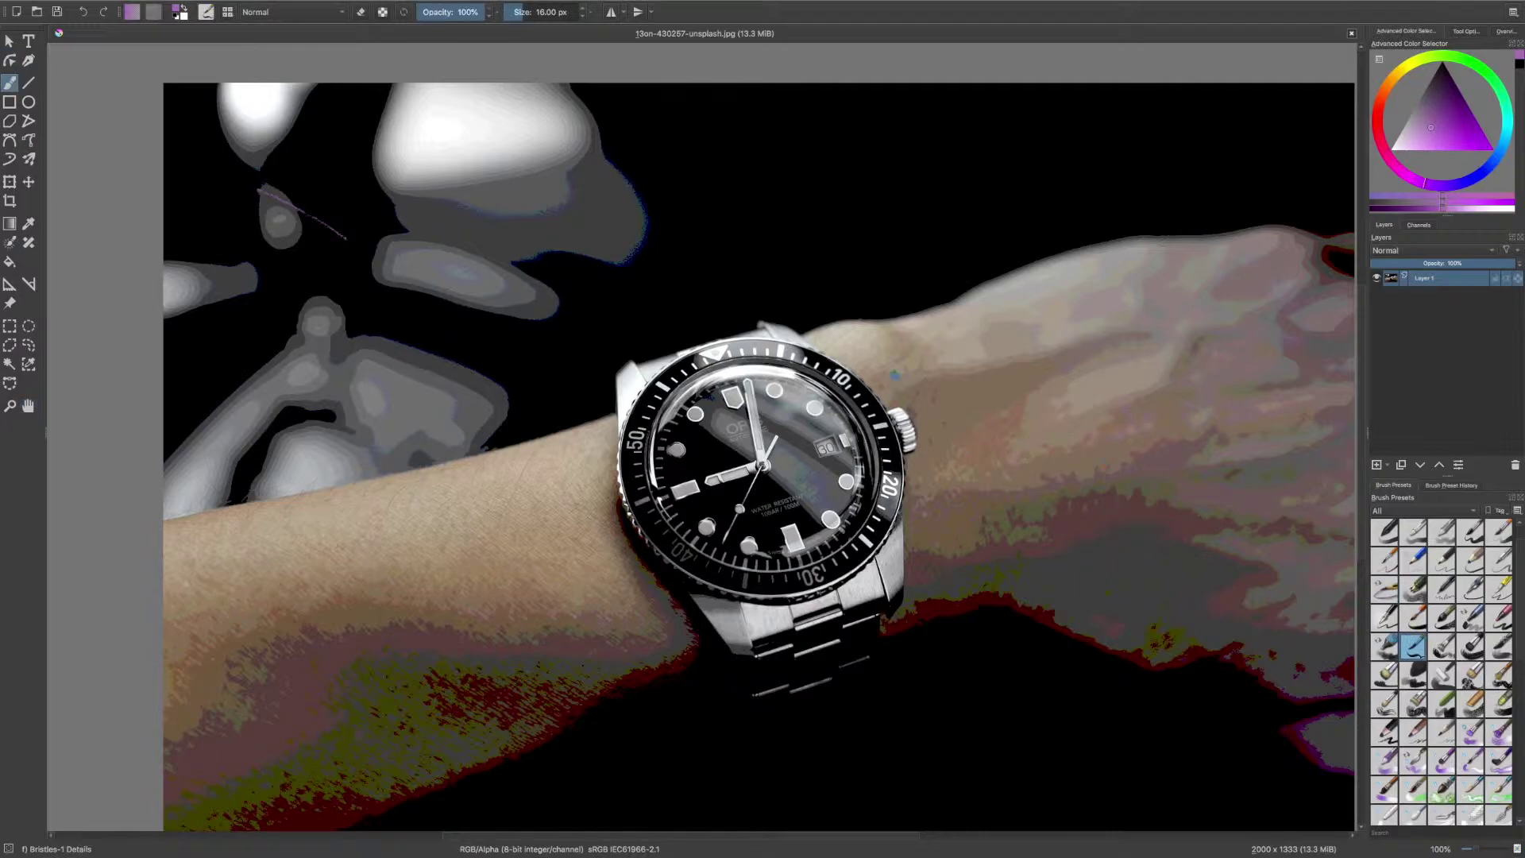
mouse_move(890, 270)
left_mouse_down()
mouse_move(984, 389)
mouse_move(1075, 451)
mouse_move(1050, 562)
mouse_move(868, 713)
mouse_move(612, 615)
mouse_move(565, 375)
mouse_move(791, 289)
mouse_move(964, 277)
left_mouse_up()
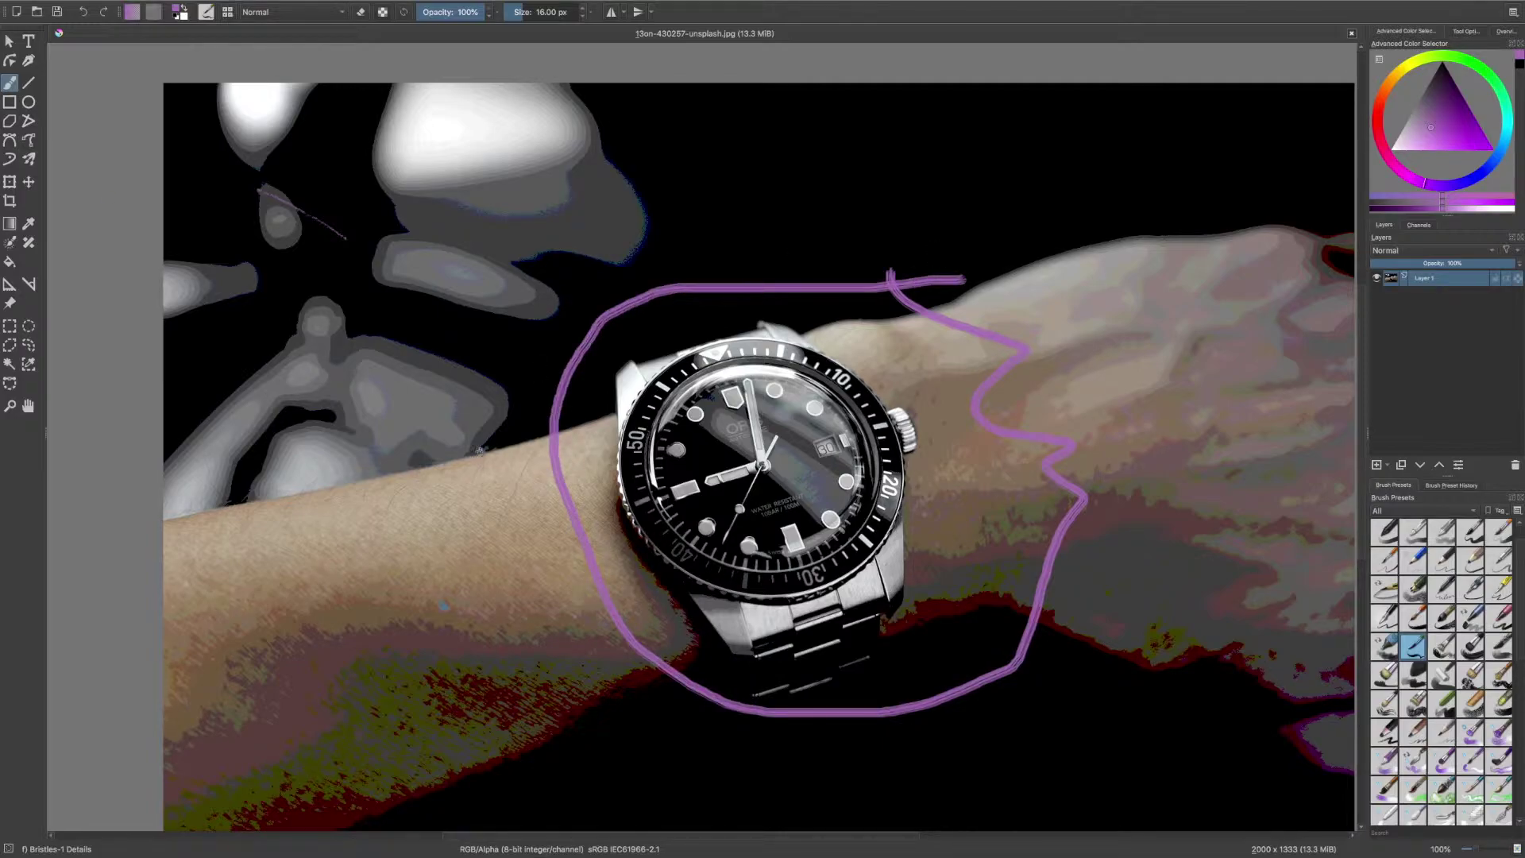